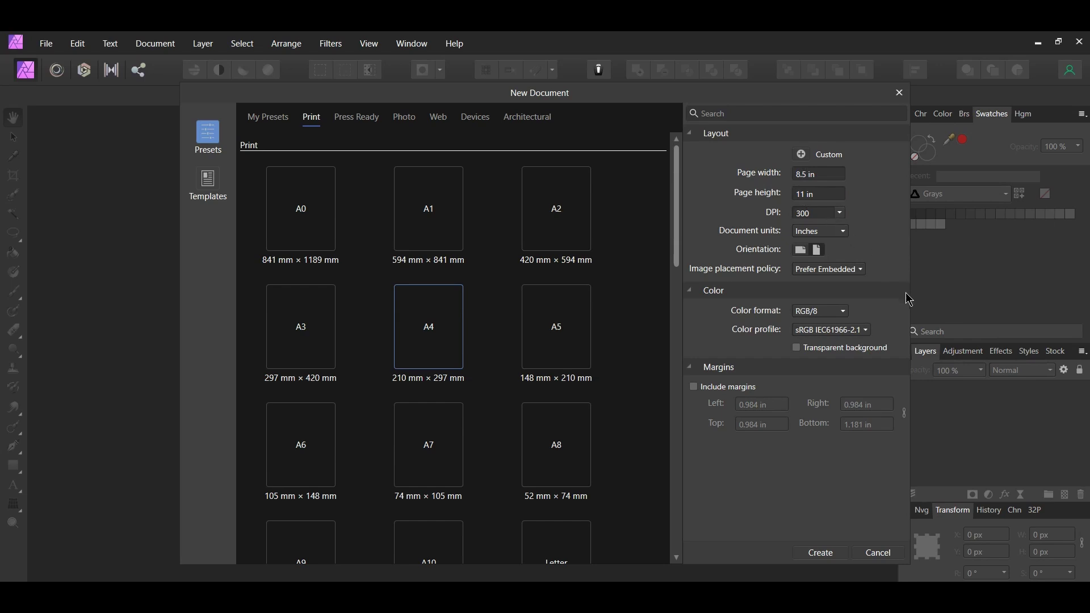
- Create the blank 8.5 × 11 in document and open the dynamic-wang portrait photo in a second tab
click(821, 553)
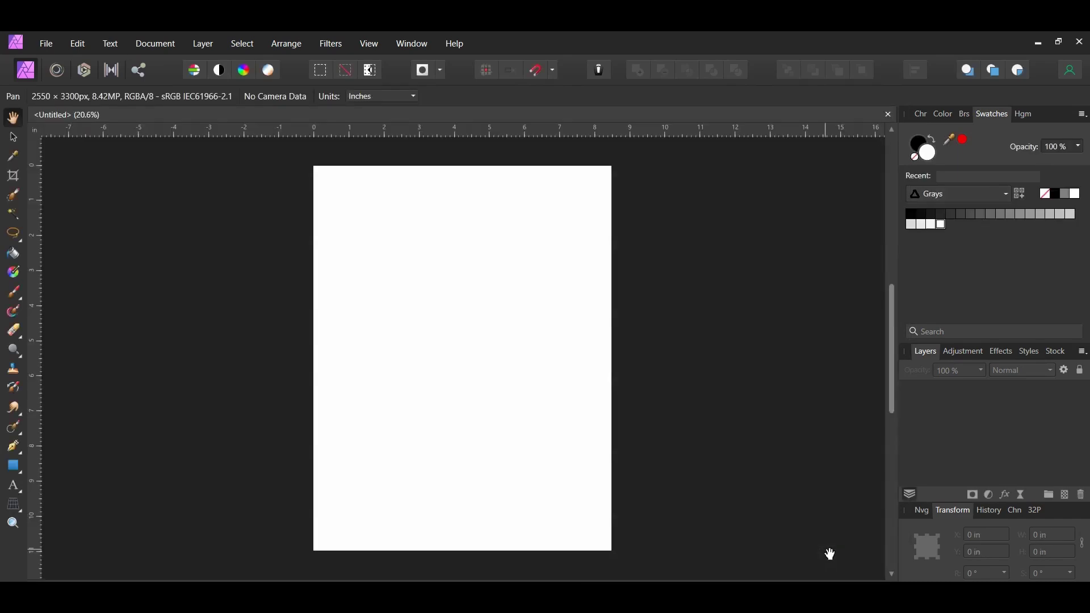
click(46, 44)
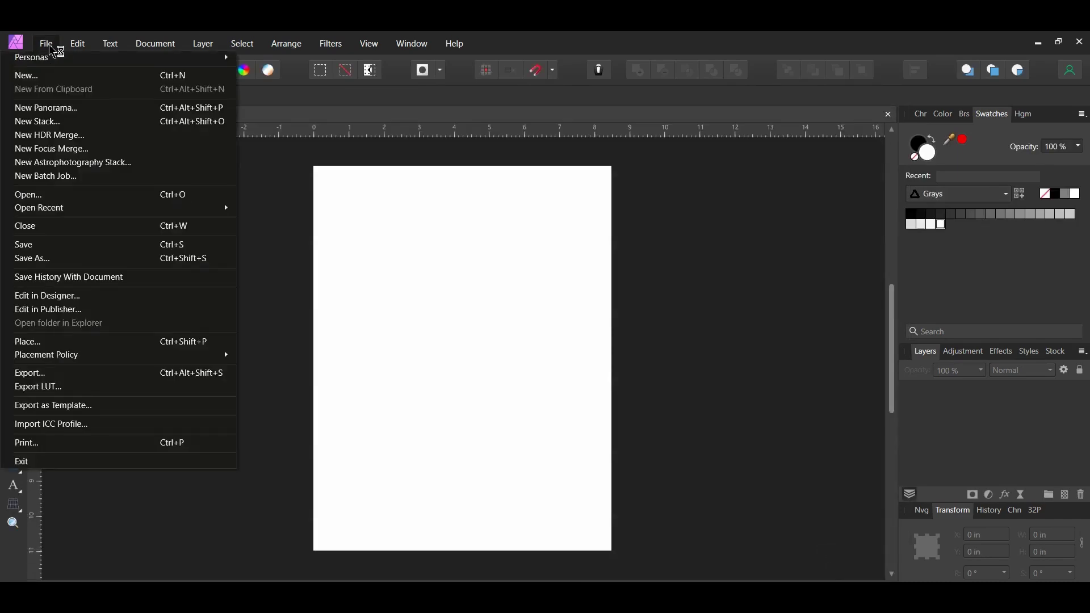
click(34, 192)
click(423, 353)
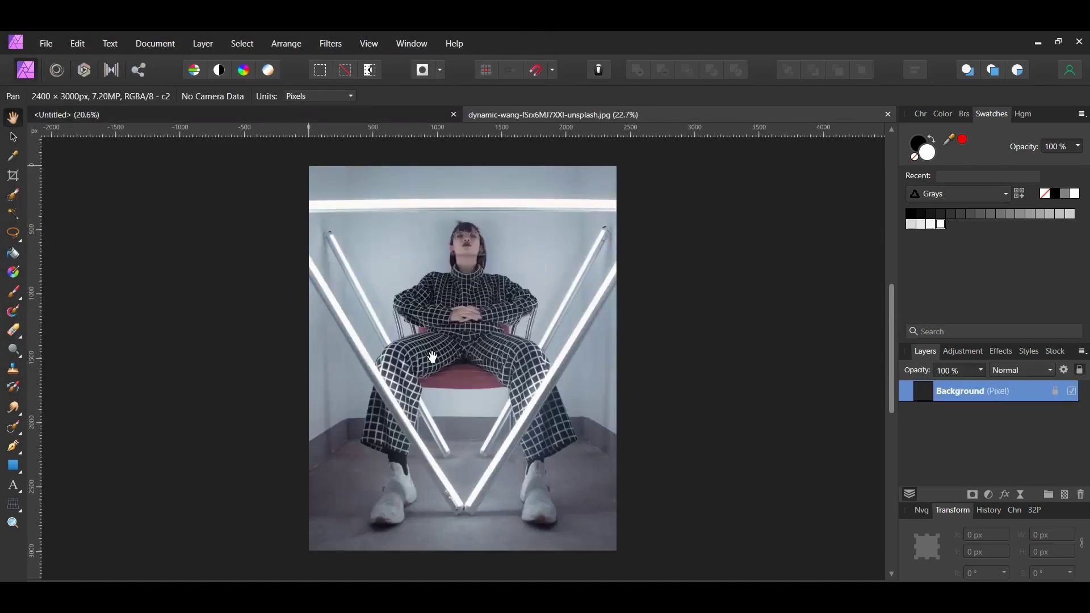
key(v)
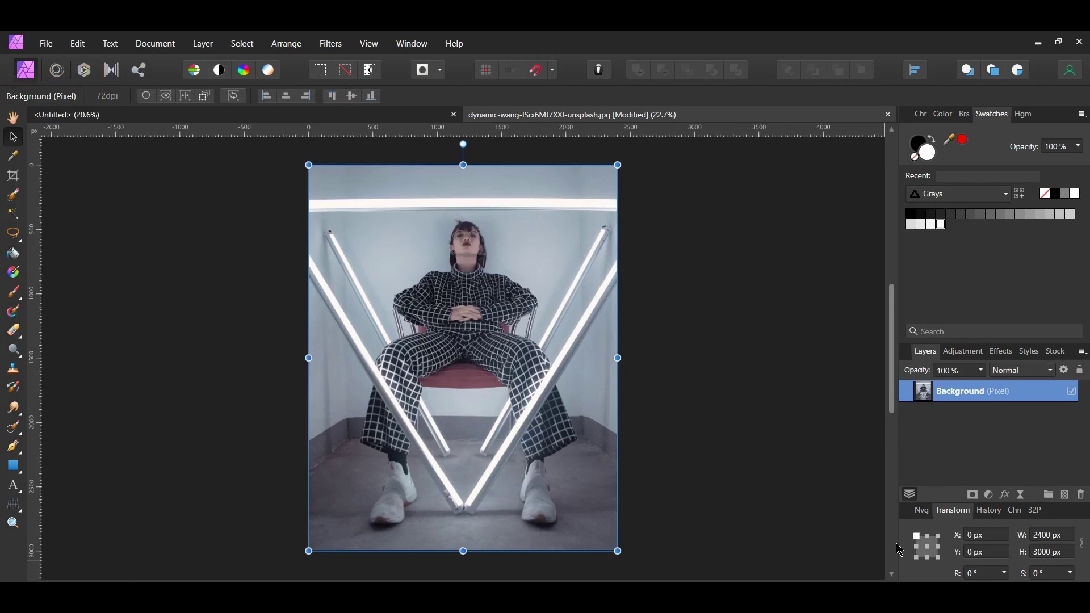
click(990, 495)
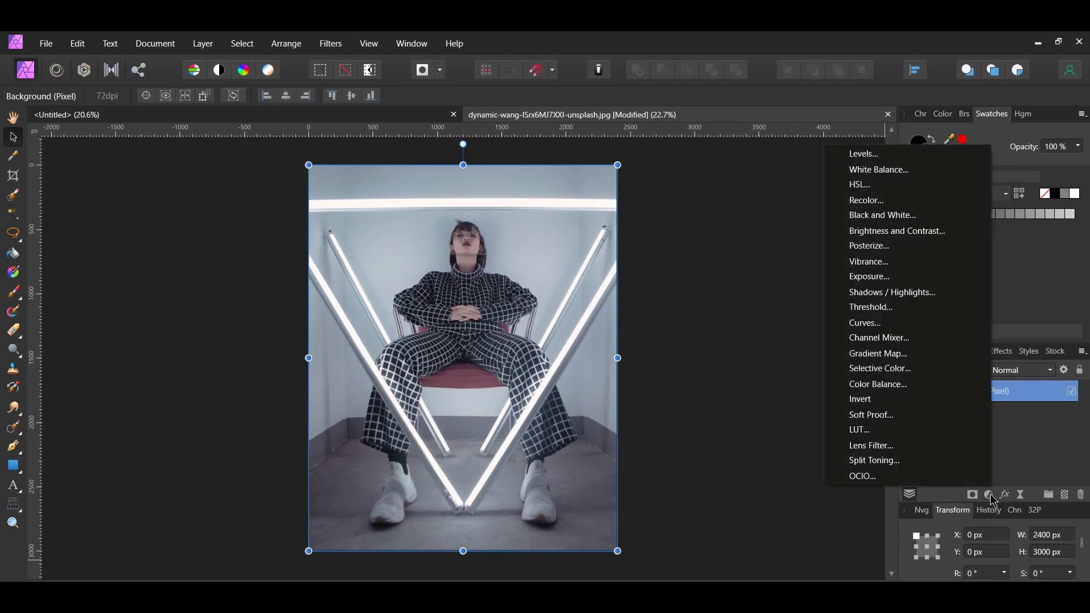
- Add a Curves adjustment that nudges the black point in, lifts the midtones and pulls the white point left
click(934, 324)
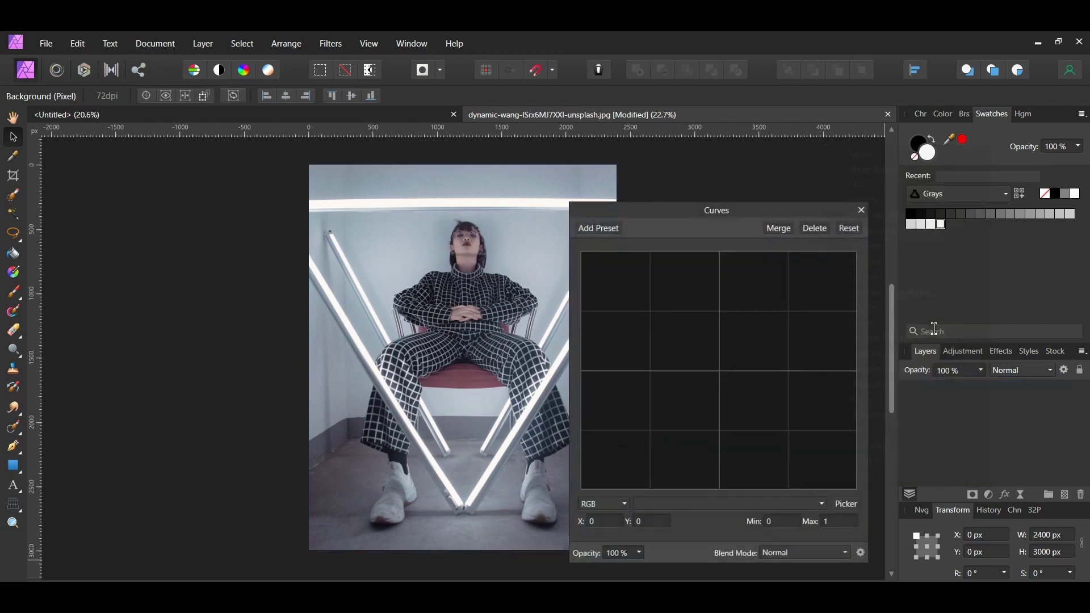
drag(653, 474, 669, 467)
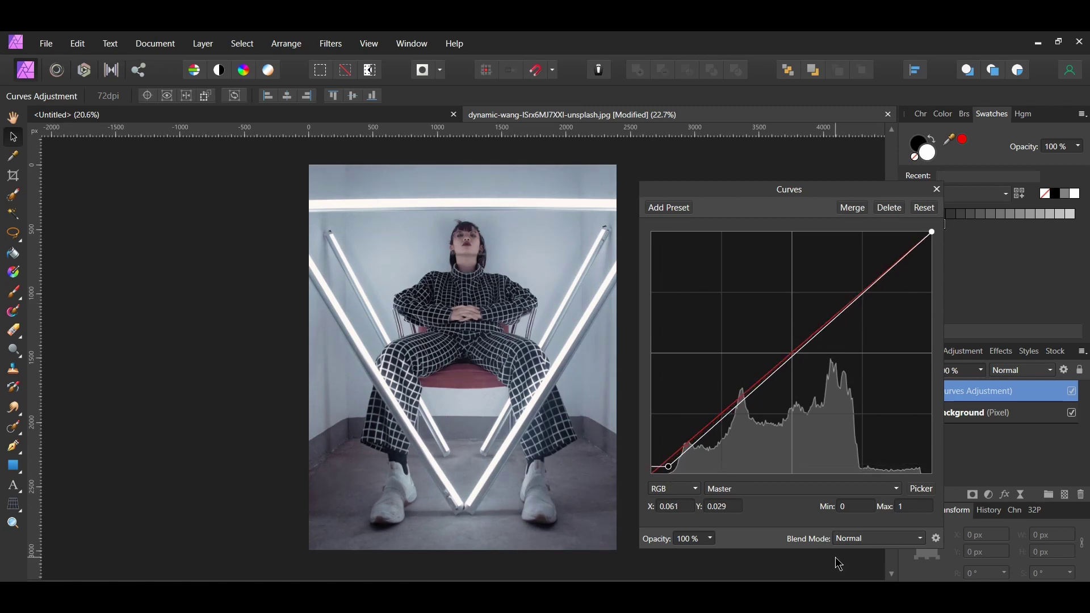
click(792, 359)
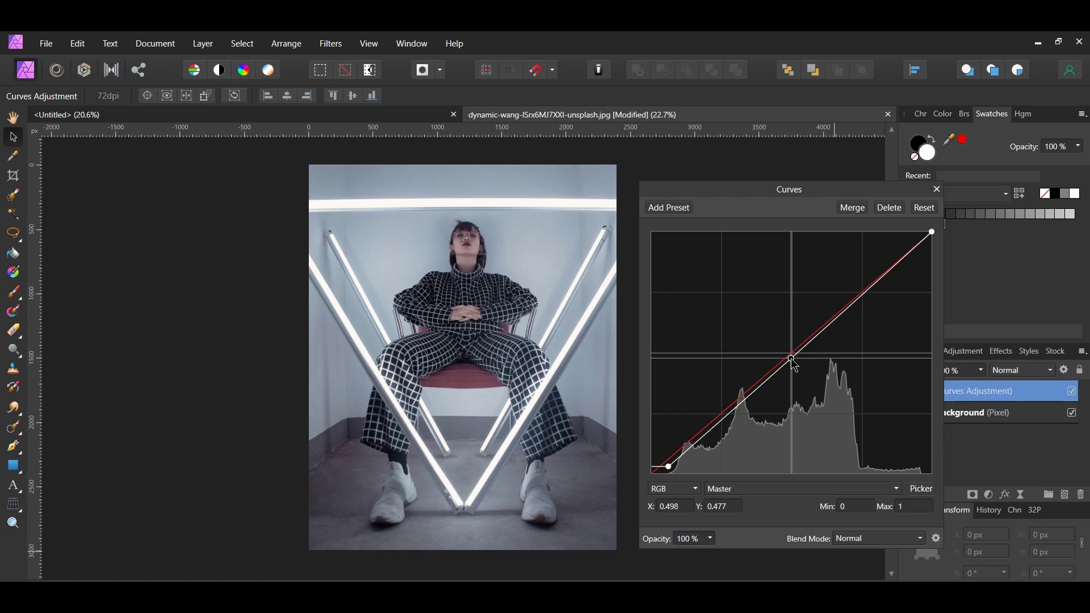
drag(794, 361, 796, 328)
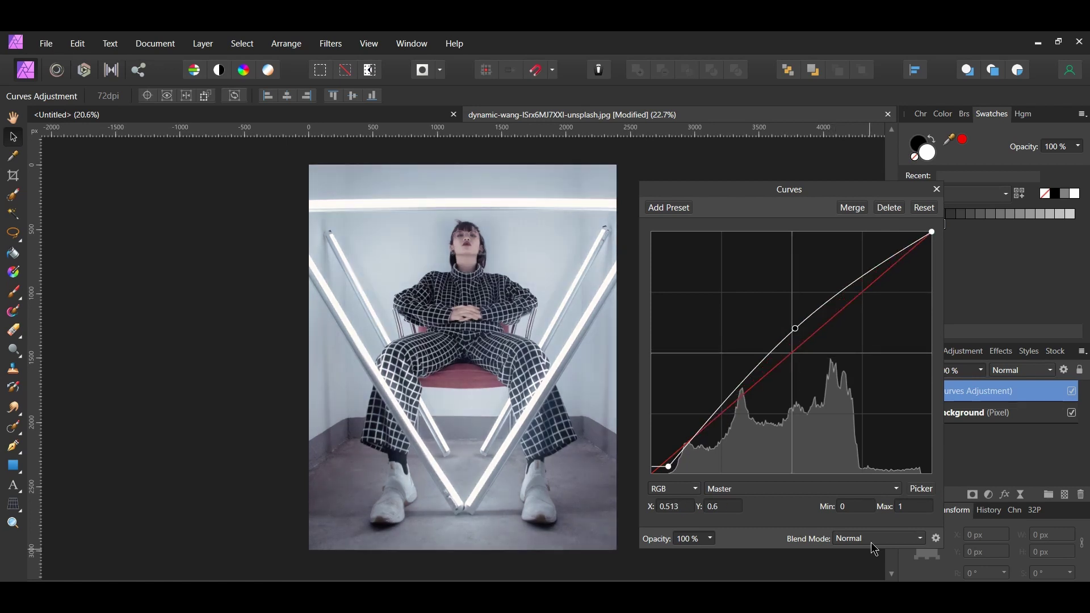
drag(932, 231, 923, 232)
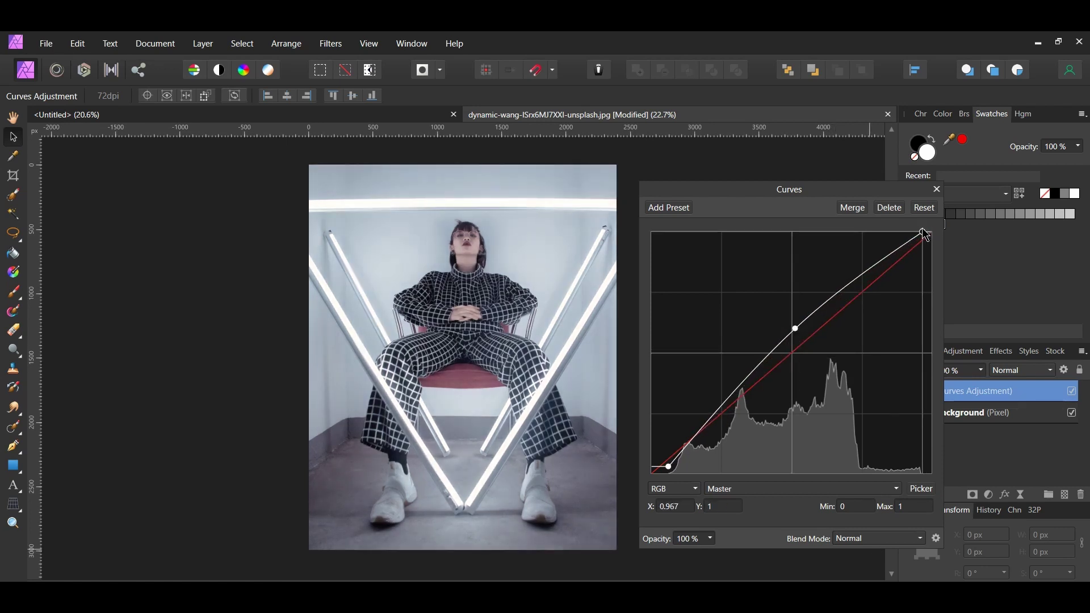
- Close Curves and toggle the adjustment's visibility to compare before and after
click(937, 189)
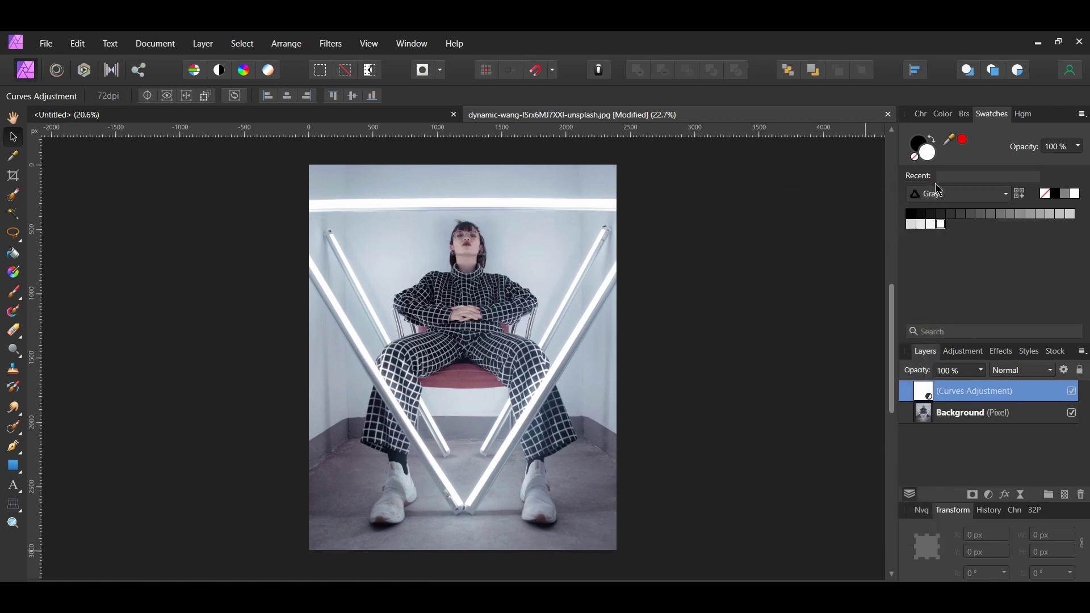
click(1073, 393)
click(1074, 393)
click(989, 495)
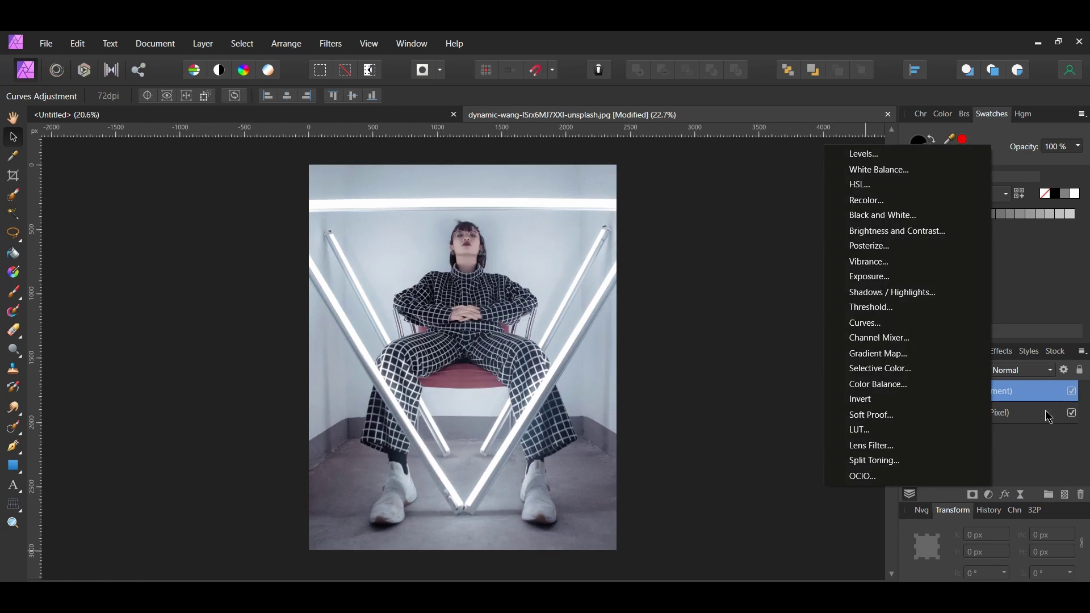
- Add a Recolor adjustment with hue 200, saturation 62% and lightness -10%
click(956, 202)
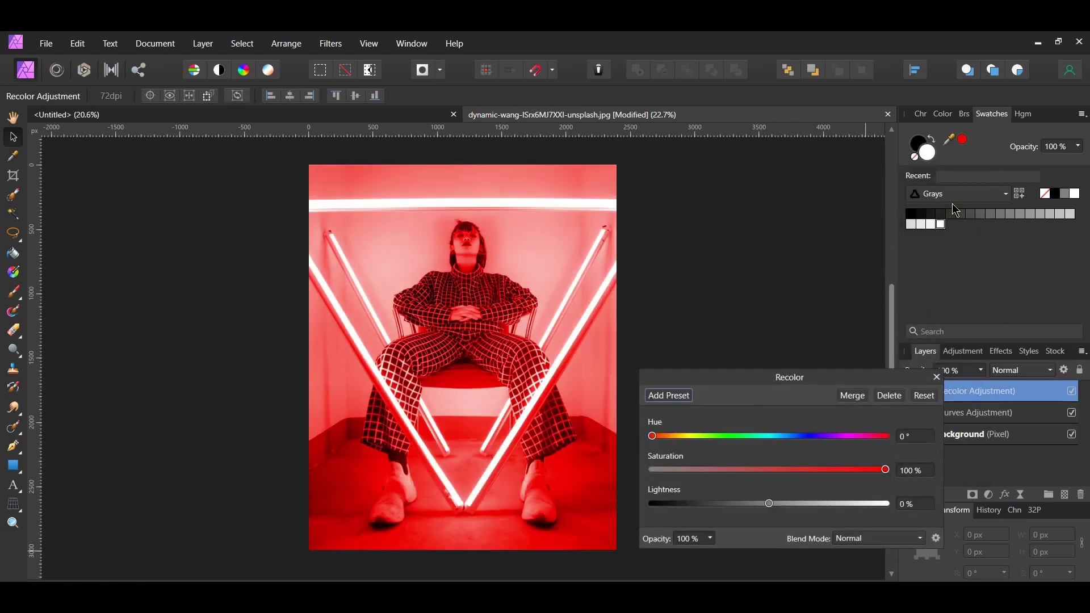
click(922, 437)
text(200)
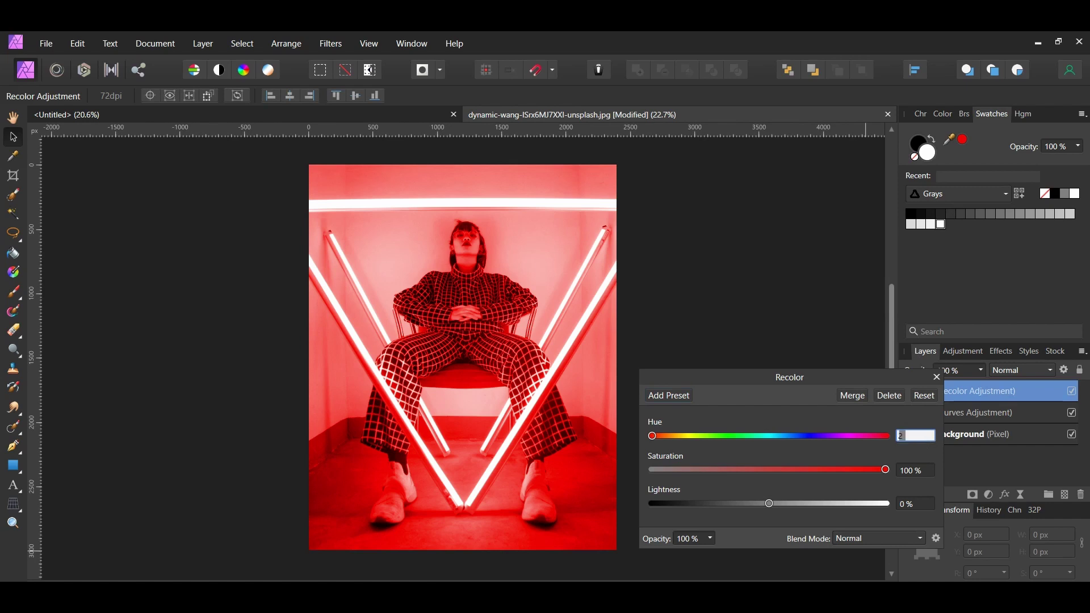
click(920, 470)
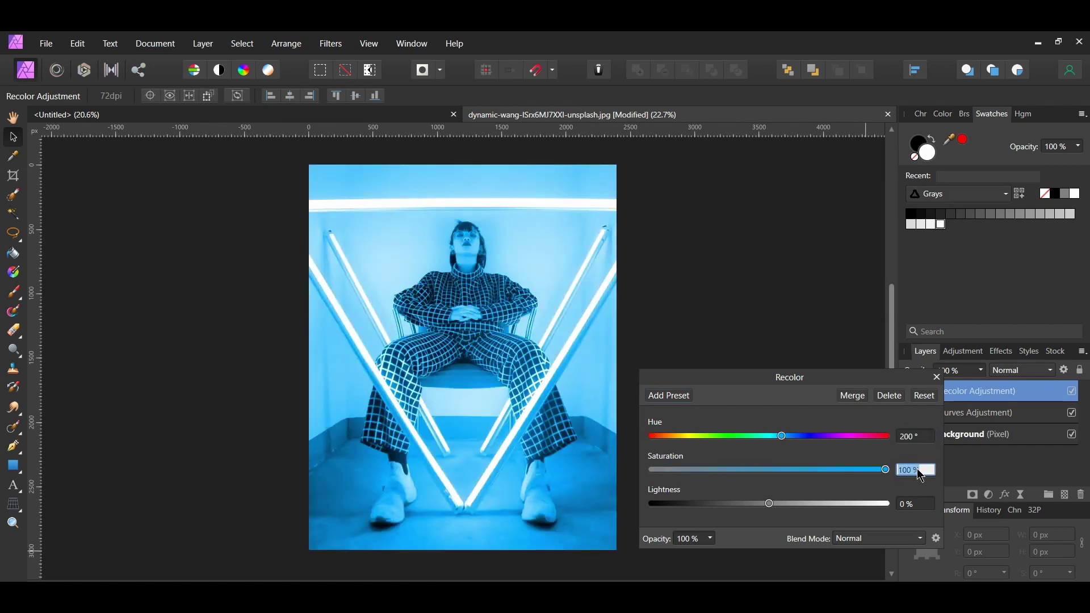
text(62)
key(Return)
click(920, 504)
text(-10)
key(Return)
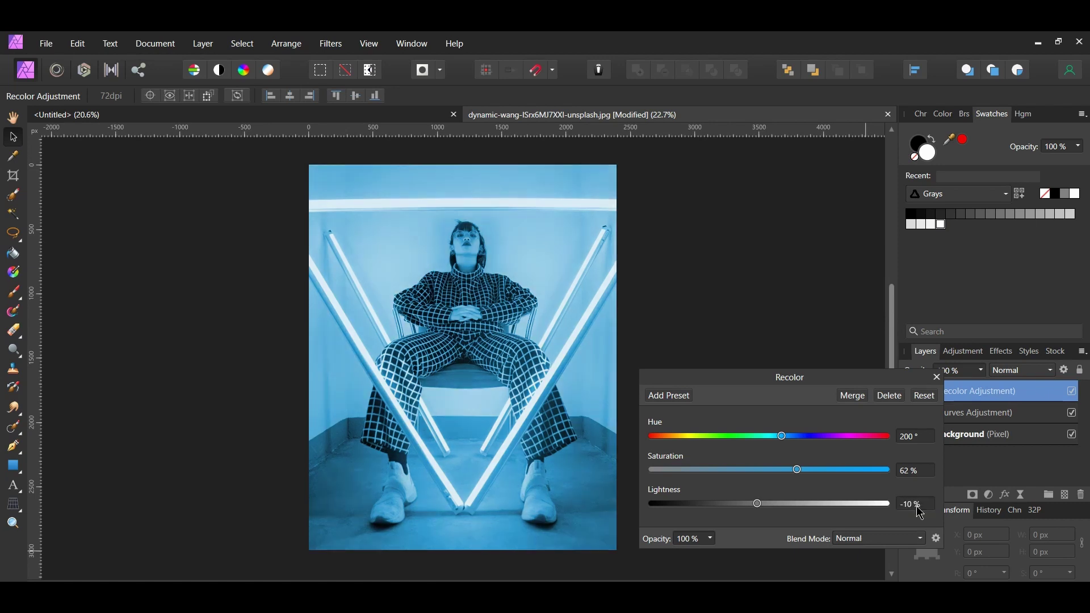
- Set the Recolor blend mode to Glow and bring up its blend options
click(920, 538)
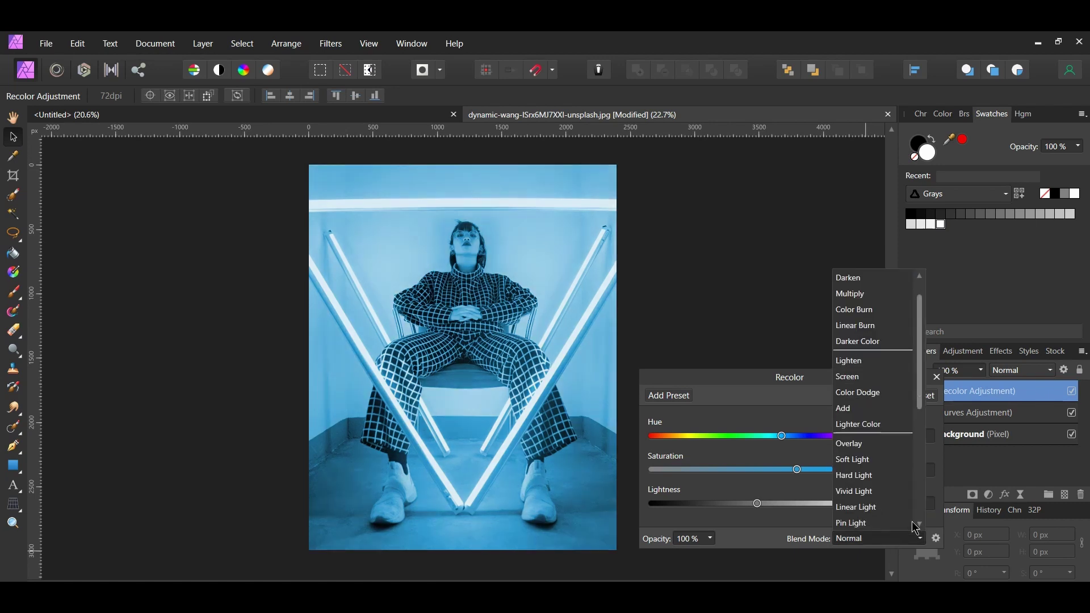
scroll(897, 499, down, 5)
click(899, 505)
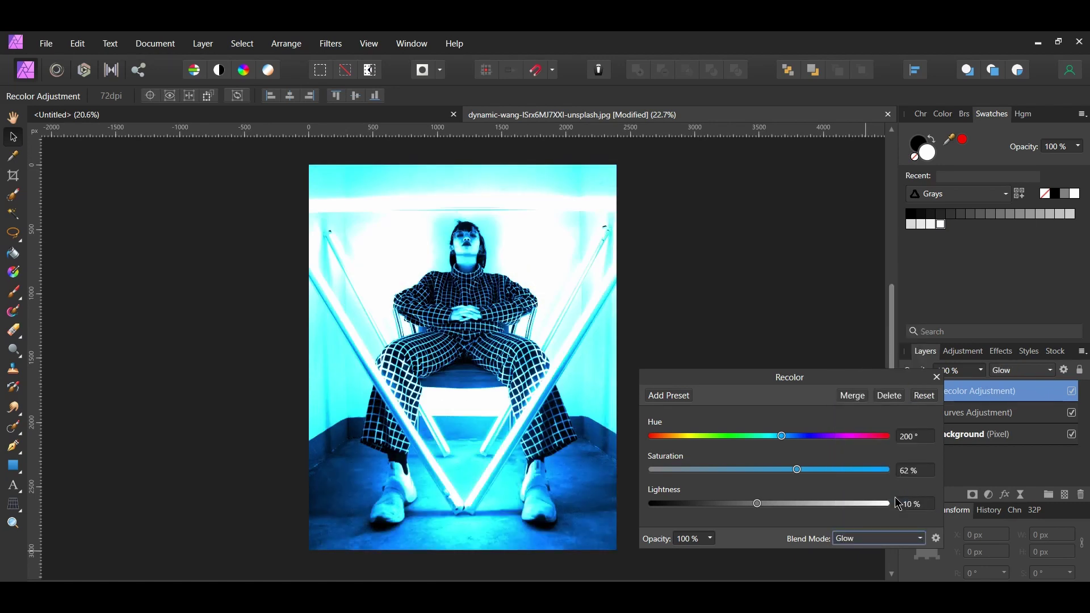
click(937, 538)
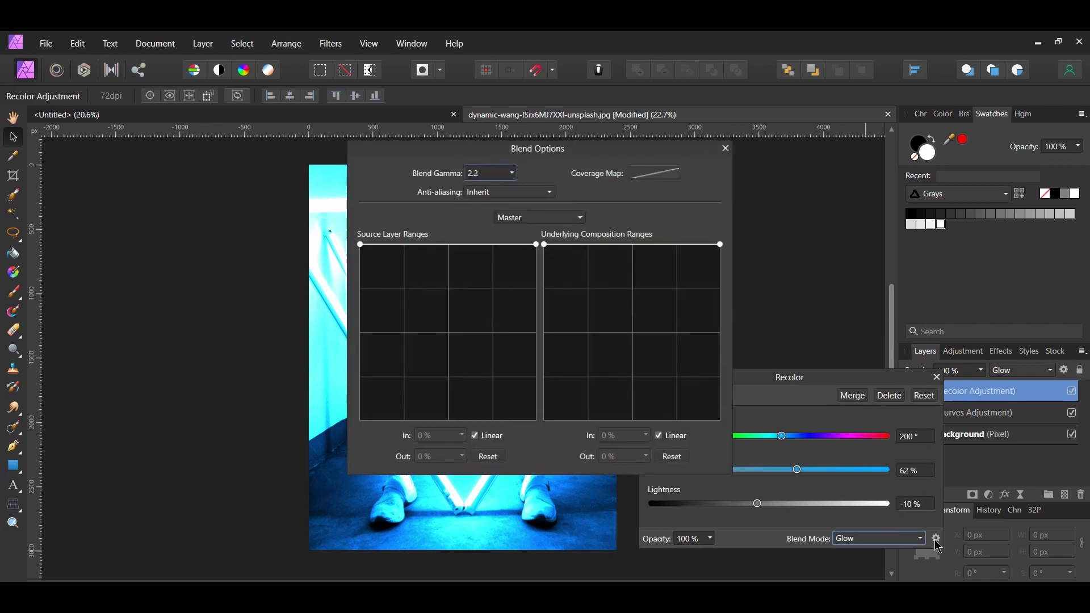
- Lower the Recolor's underlying composition range through the midtones, topping out at 65.7%, then close both dialogs
drag(555, 156, 828, 169)
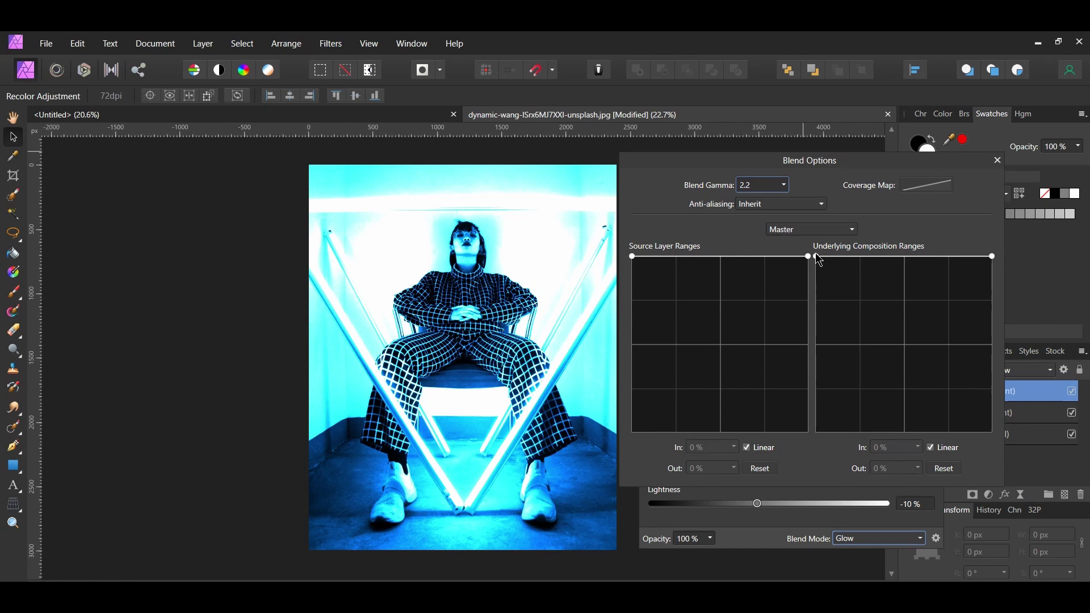
drag(816, 254, 881, 379)
drag(919, 333, 940, 357)
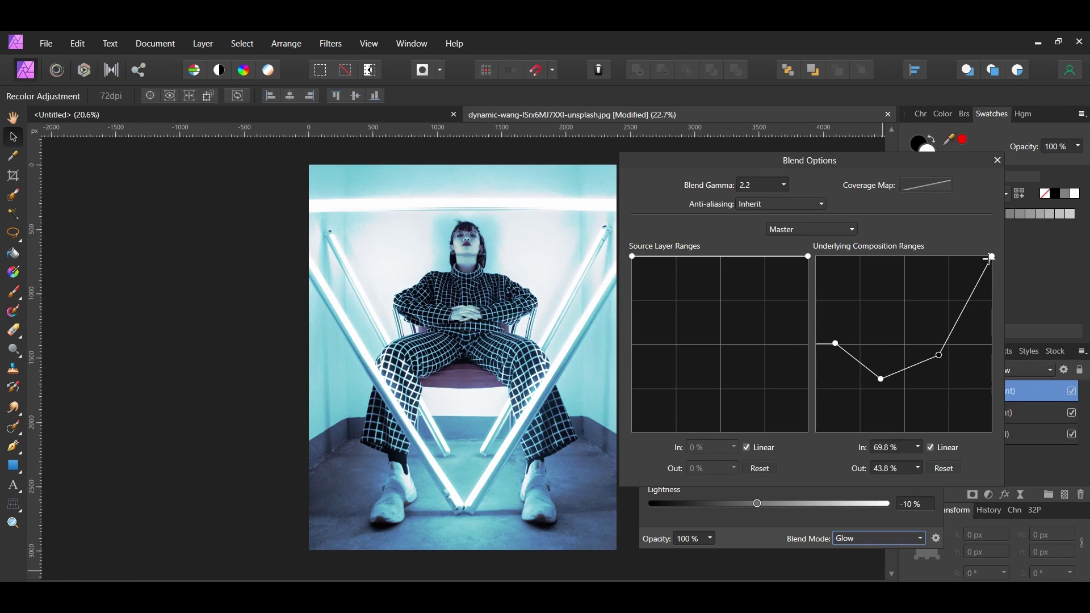
drag(992, 256, 1002, 300)
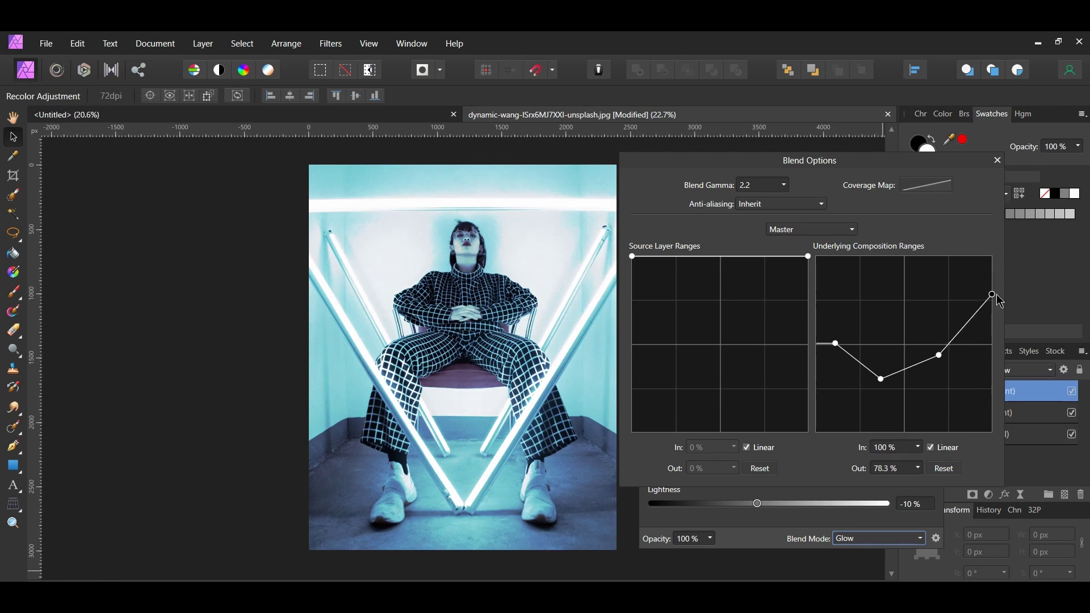
drag(1001, 301, 1000, 322)
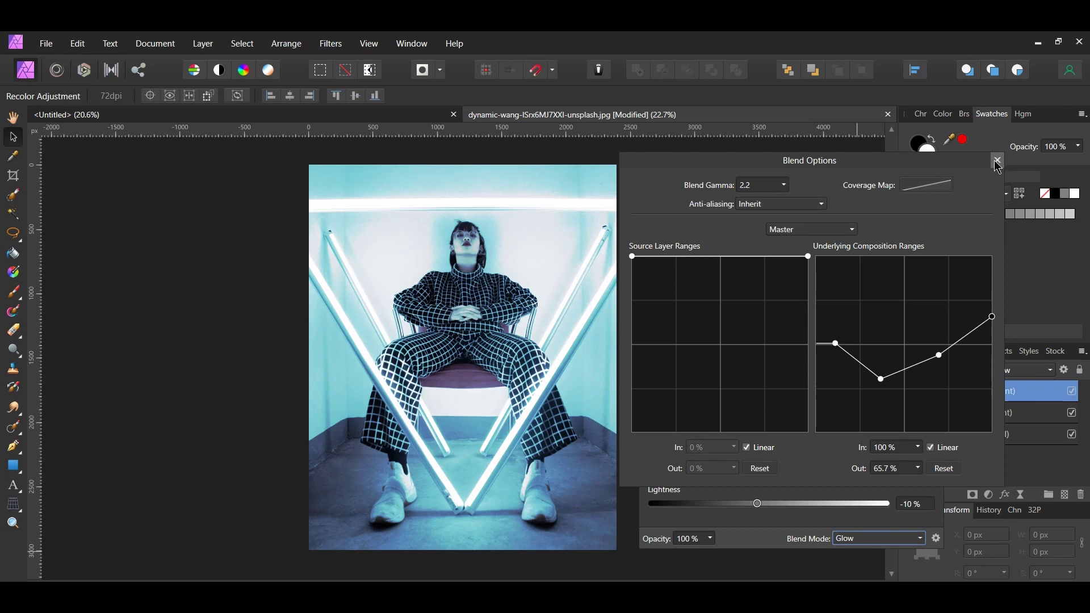
click(998, 161)
click(939, 379)
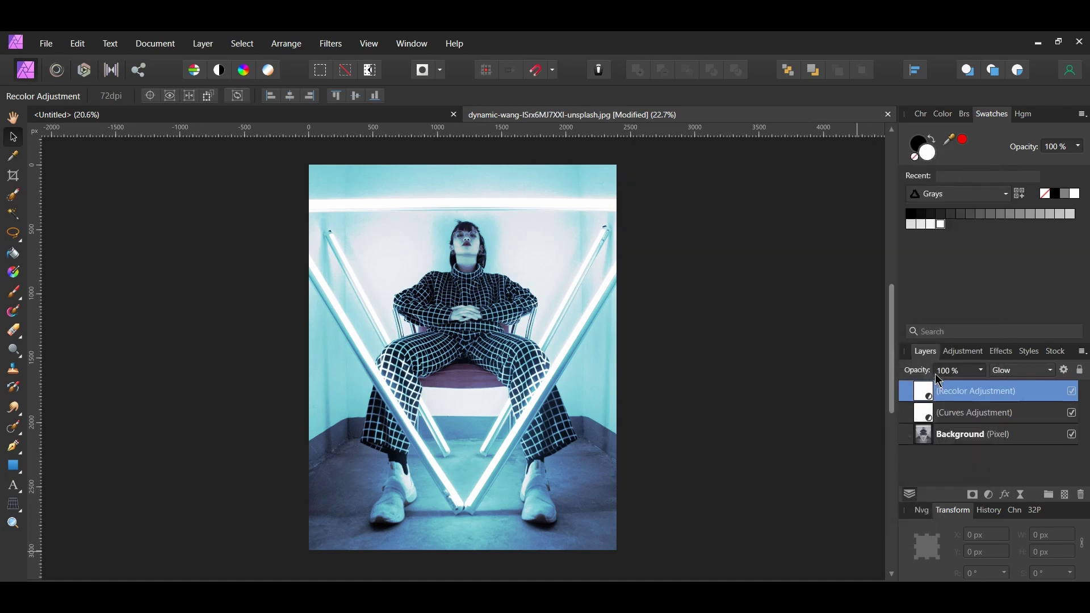
- Compare the Recolor on and off, then merge all visible layers into one pixel layer
click(1073, 392)
click(1073, 392)
shift+click(978, 446)
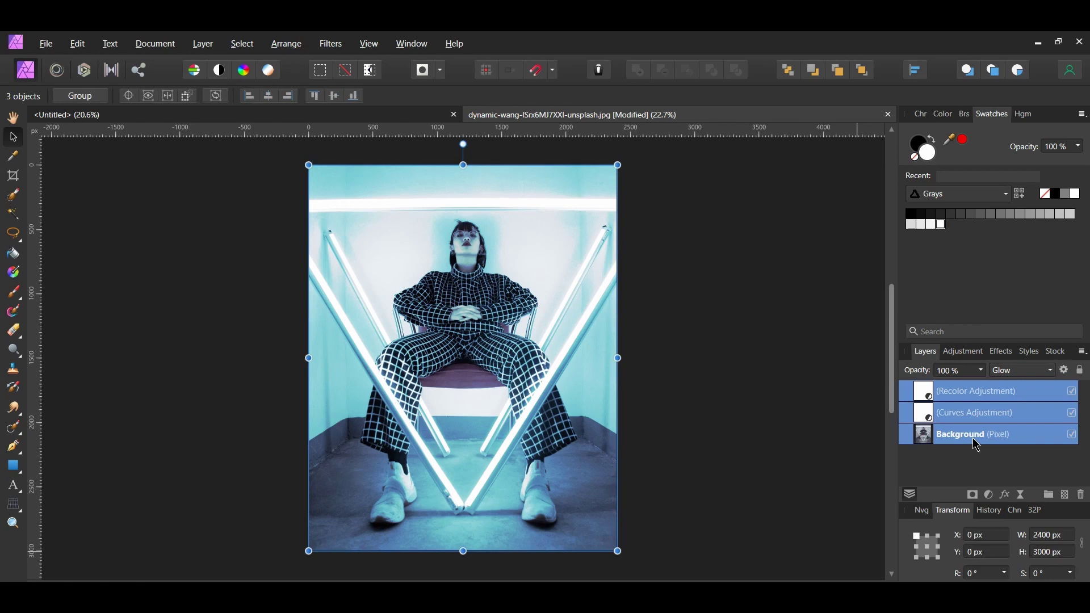
key(ctrl+shift+alt+e)
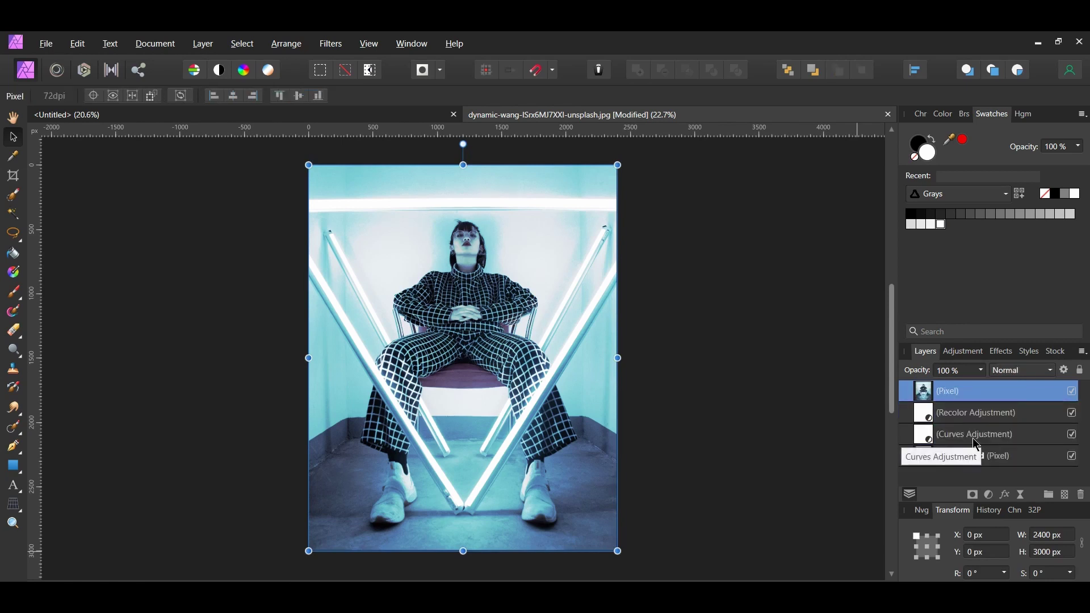
- Paste the merged photo into the blank document, close the photo, and scale it to 9.037 × 11.296 in
key(ctrl+Tab)
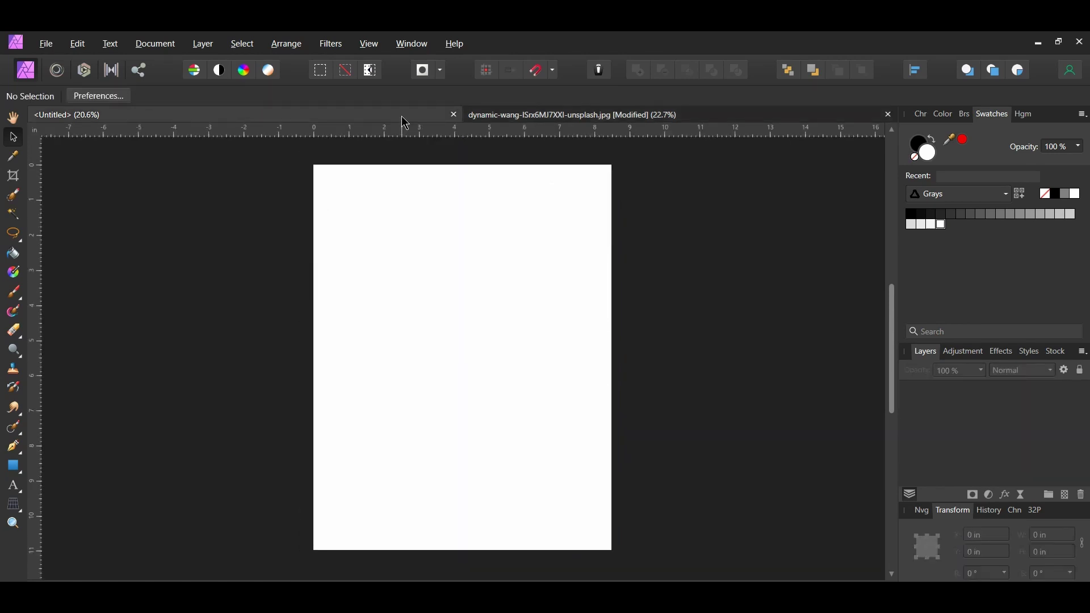
key(ctrl+v)
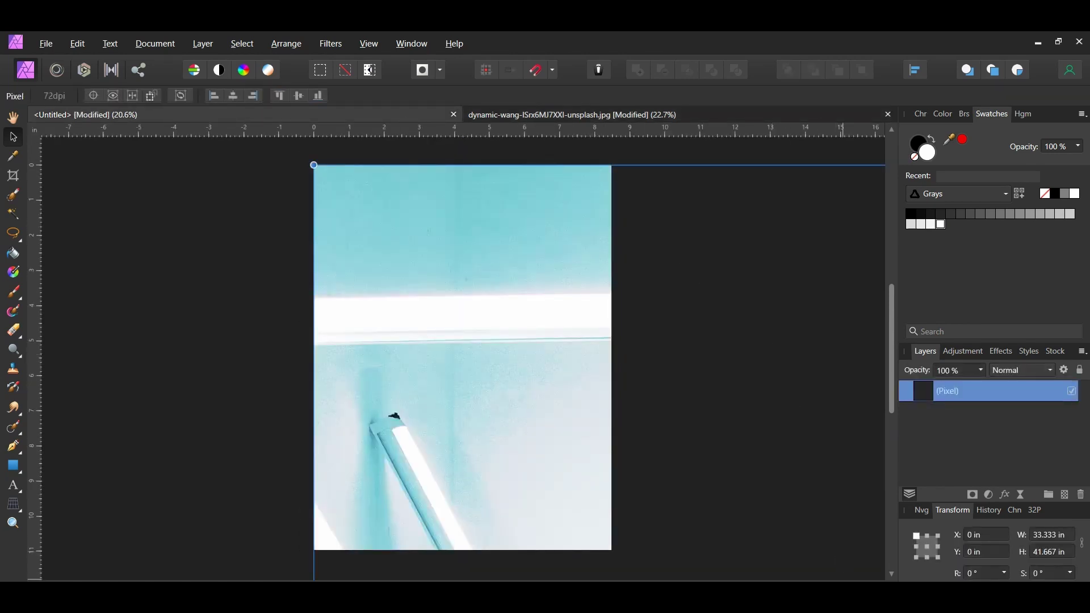
key(ctrl+w)
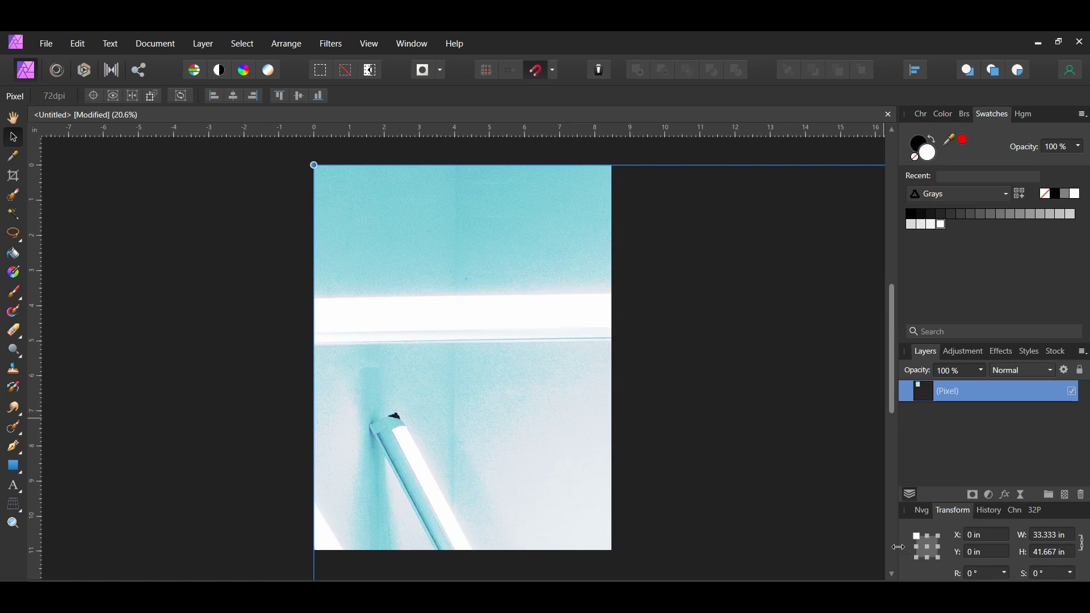
scroll(543, 306, down, 5)
drag(739, 276, 593, 404)
drag(554, 499, 546, 352)
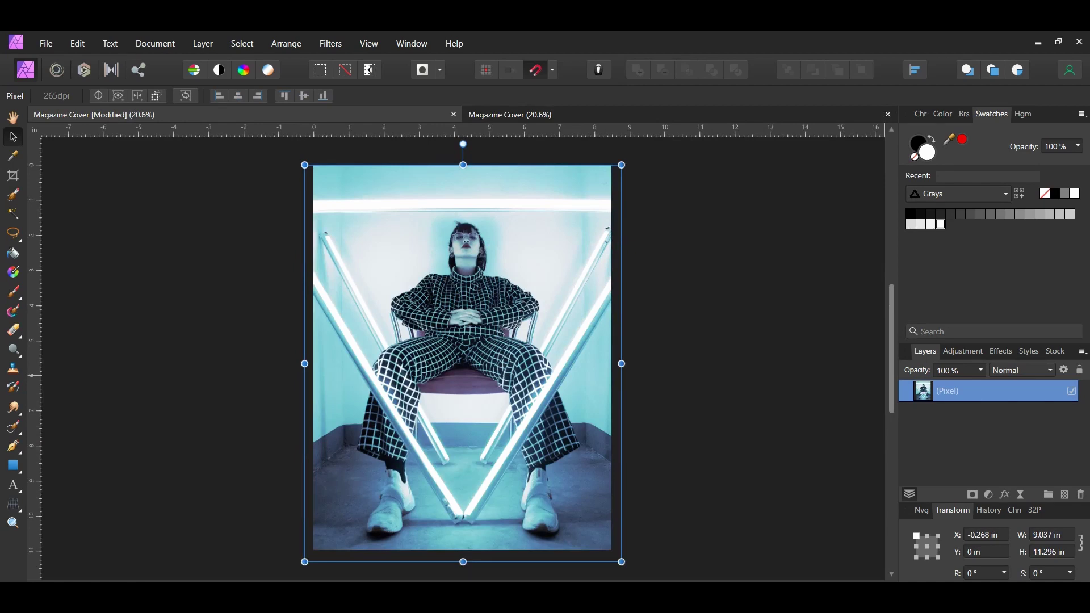
- Add a new pixel layer and rename the bottom photo layer to Original
key(ctrl+shift+n)
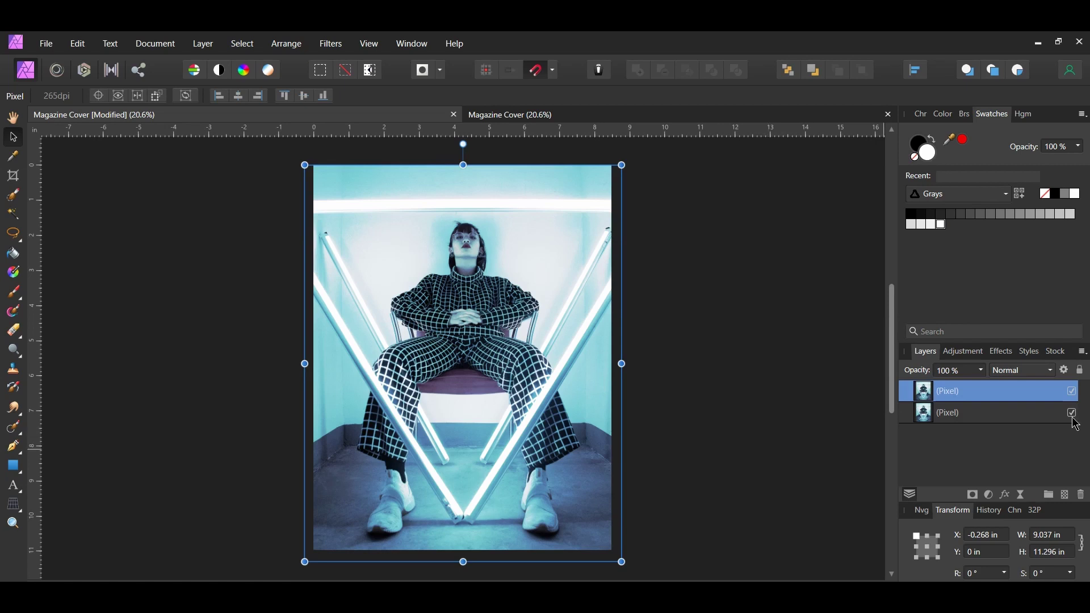
double_click(1046, 417)
text(Original)
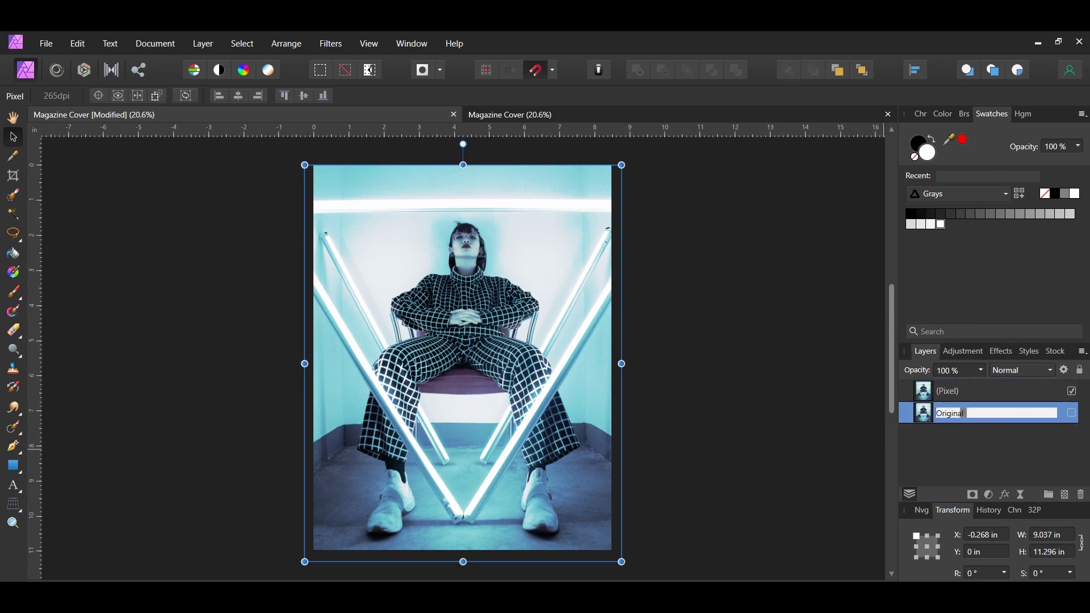
key(Return)
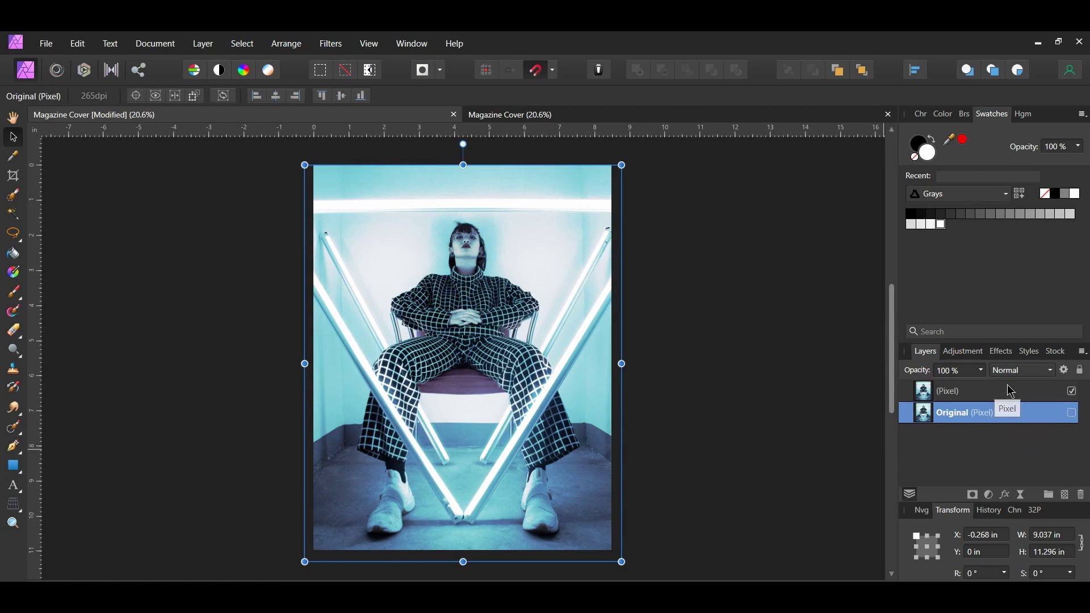
- Try a brush stroke above the model's hair on the top photo layer, undo it, and fit the cover in view
click(1012, 392)
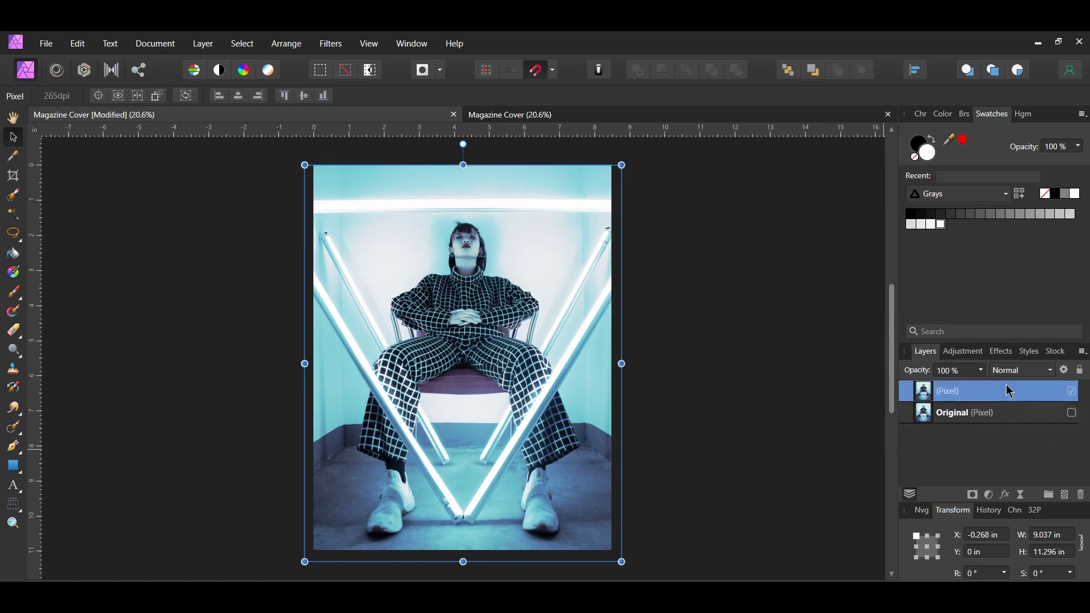
click(12, 432)
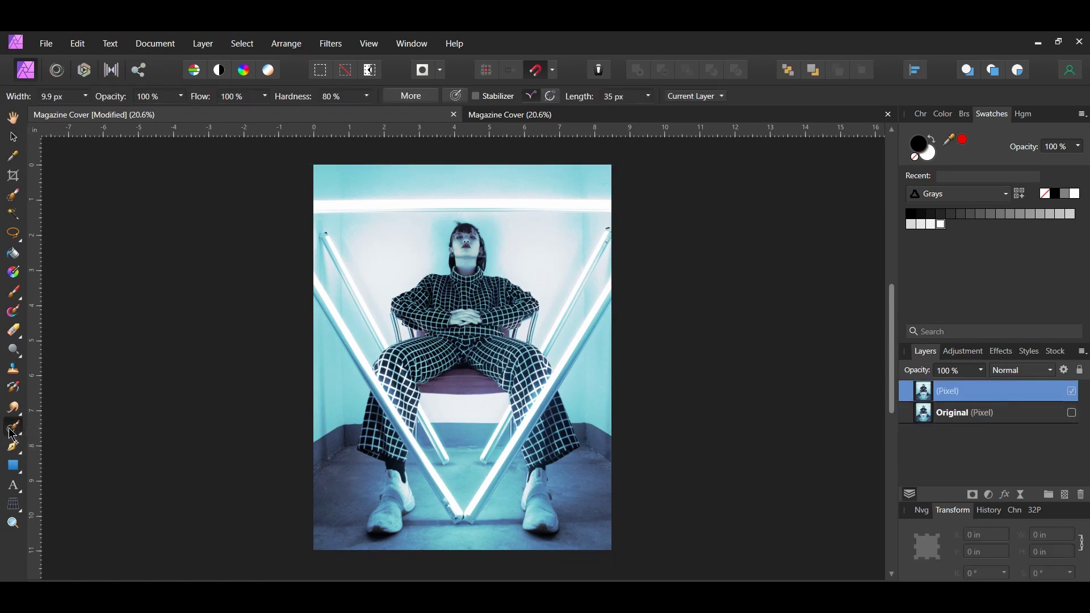
scroll(460, 226, up, 5)
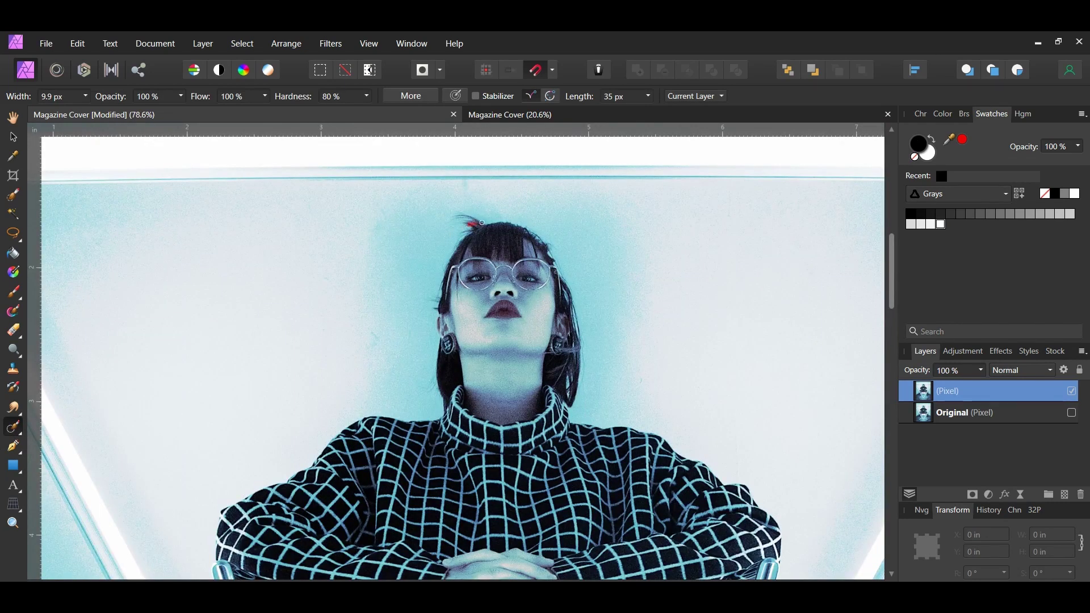
drag(478, 224, 461, 220)
key(ctrl+z)
key(v)
key(ctrl+0)
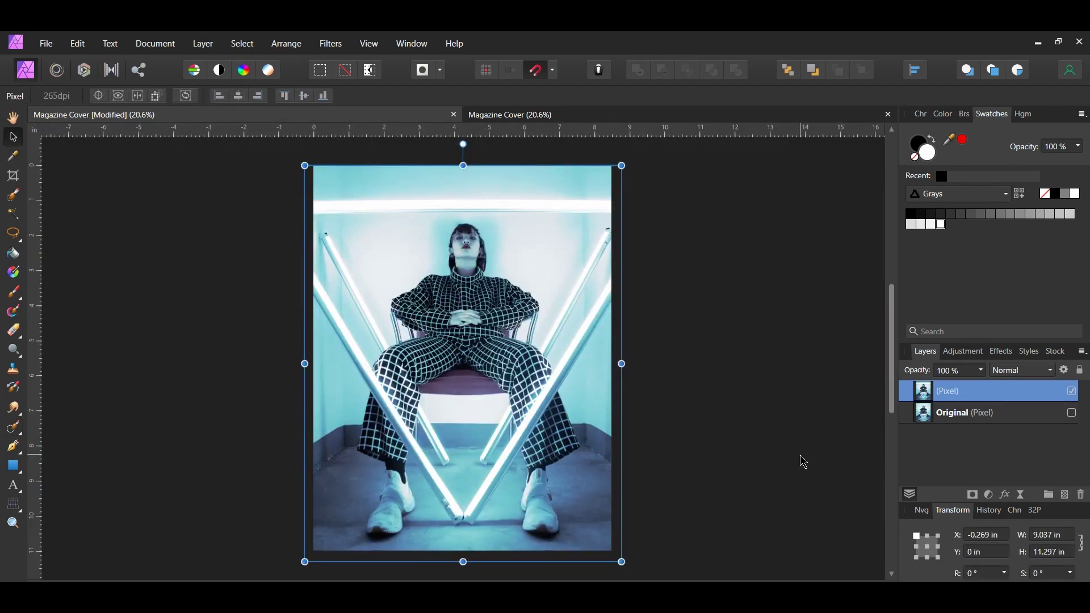
- Lock the top photo layer
click(370, 45)
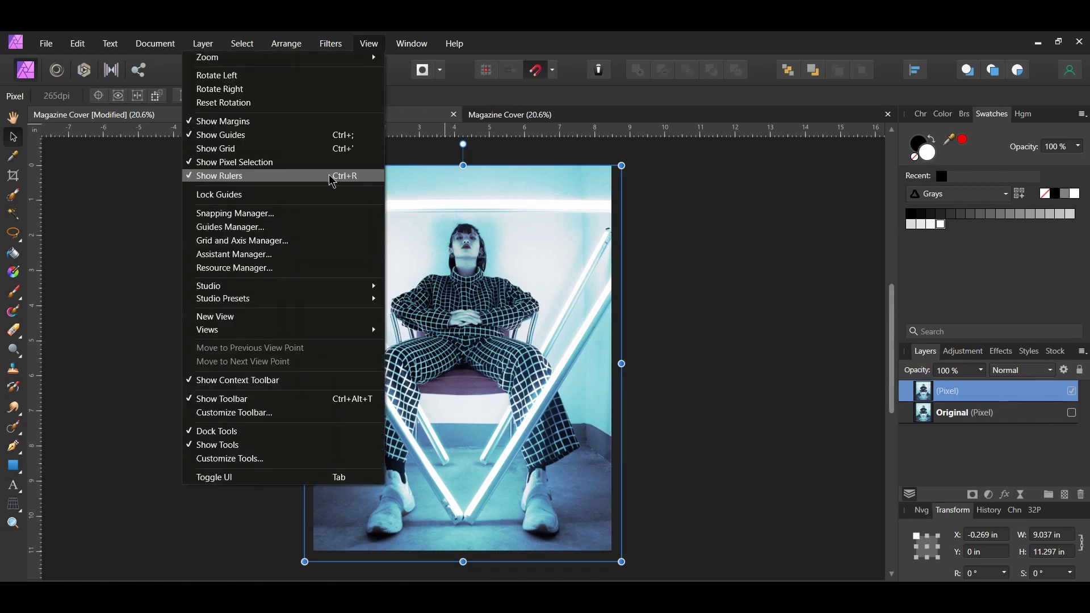
click(748, 358)
click(966, 392)
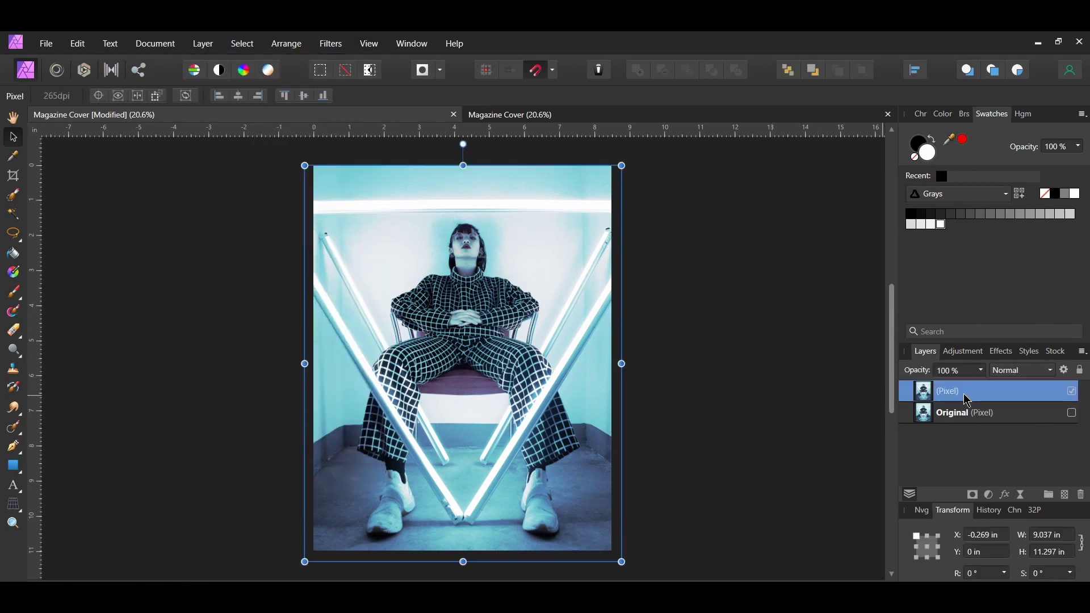
click(1054, 391)
click(45, 309)
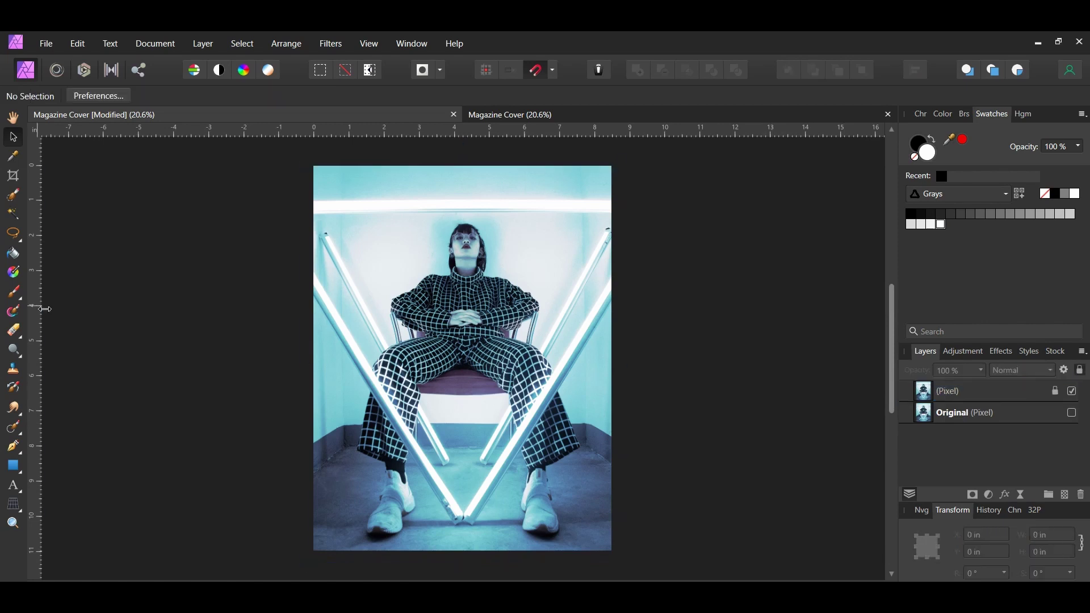
- Place guides at the page's left, right, top and bottom margins and lock the guides
drag(45, 309, 327, 316)
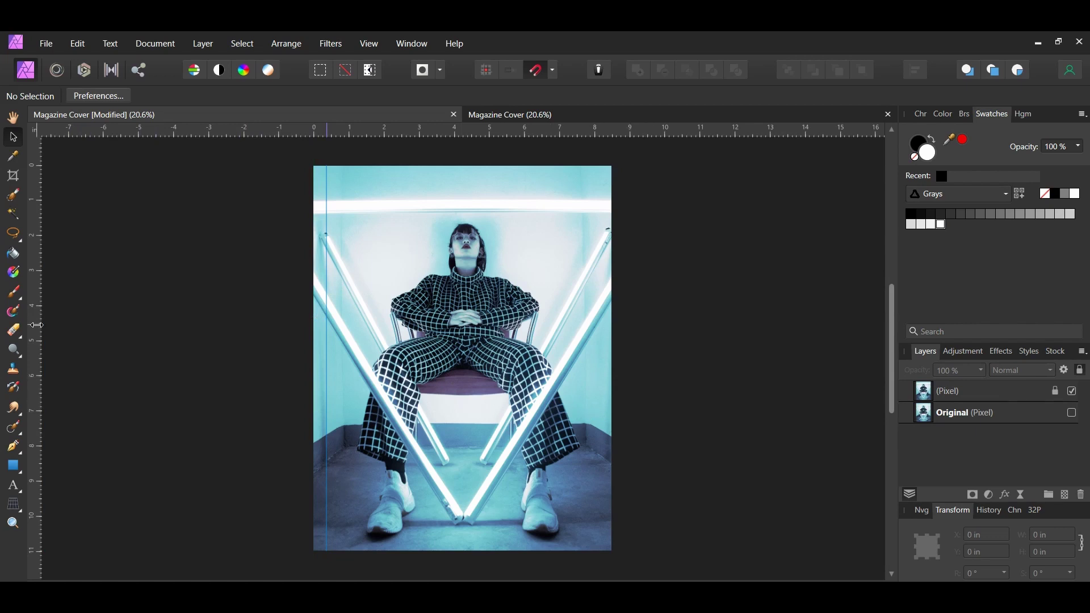
drag(35, 326, 600, 351)
drag(410, 132, 411, 178)
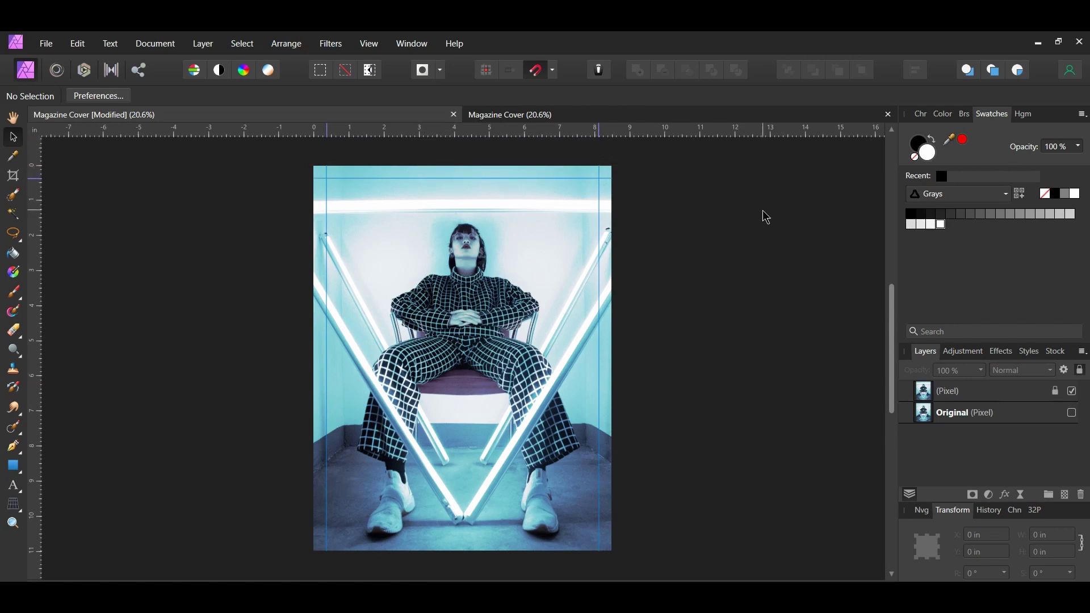
drag(469, 131, 443, 538)
click(372, 47)
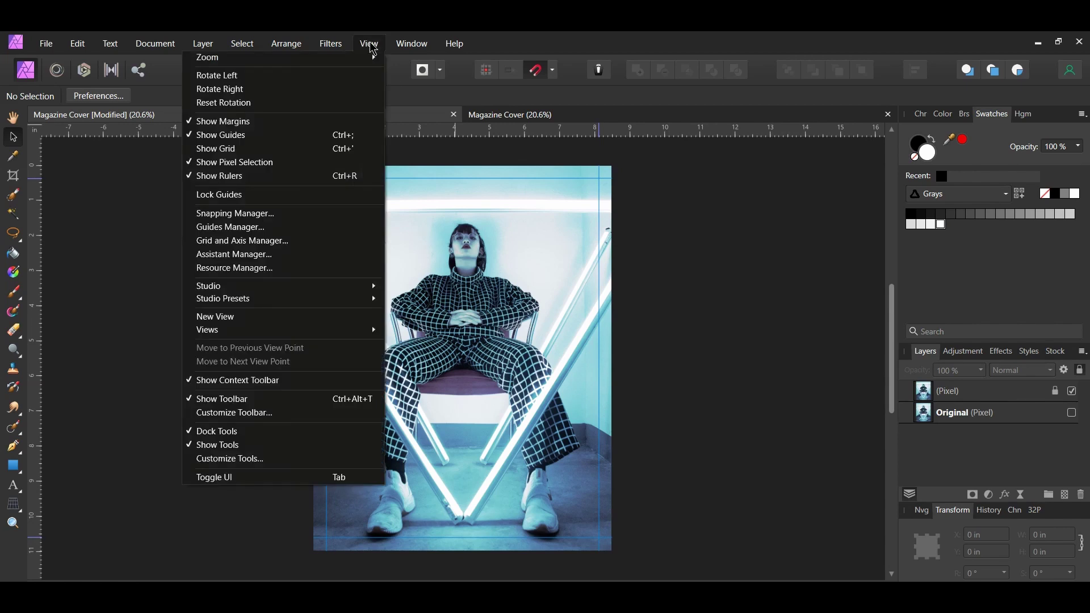
click(298, 197)
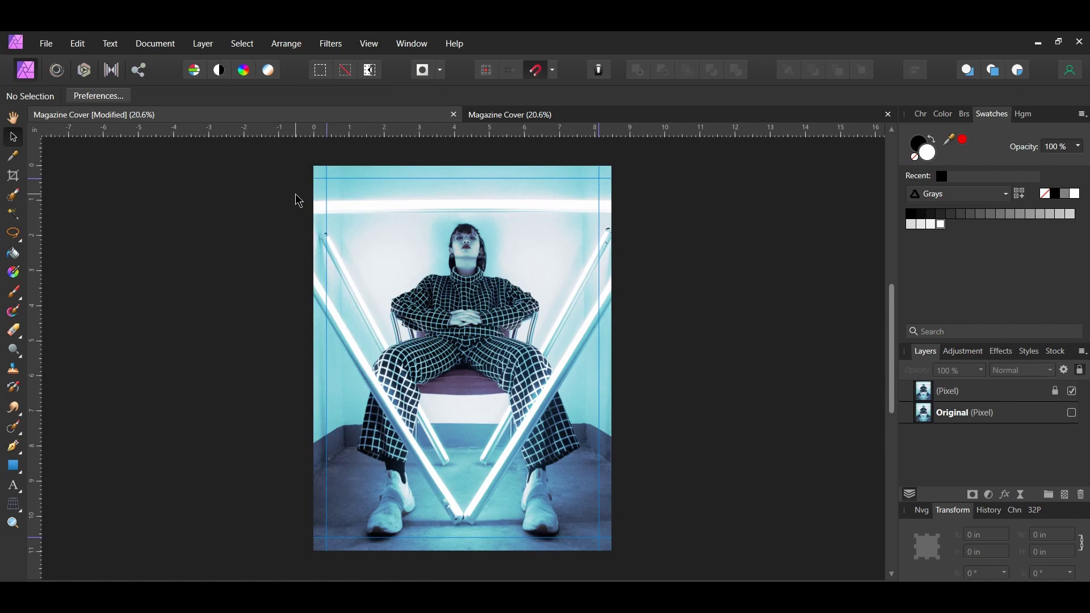
- Type the title VISIONARY near the cover's top-left as artistic text
key(t)
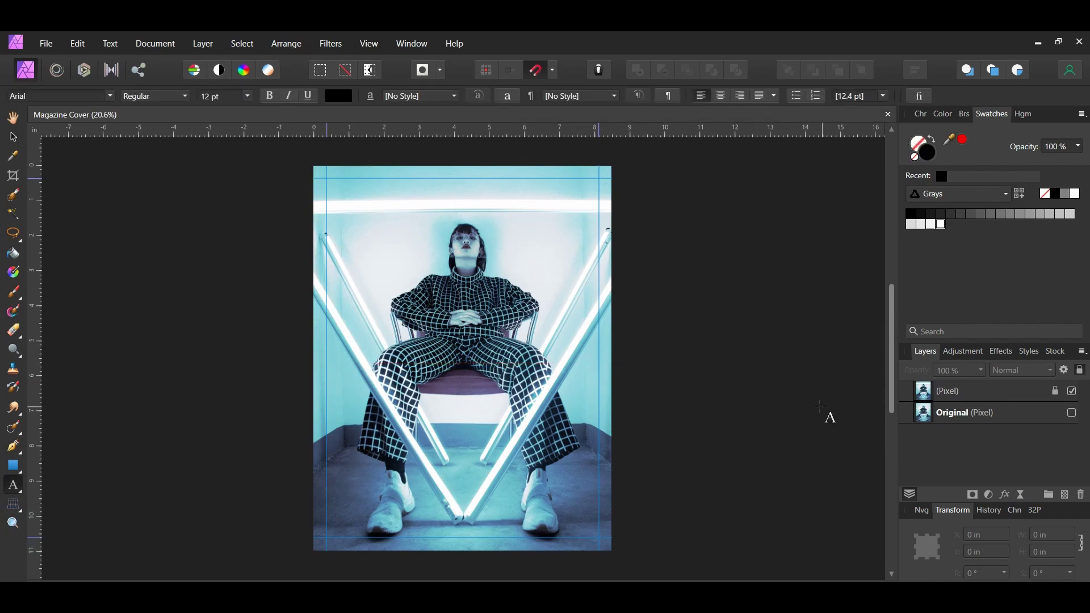
drag(348, 181, 367, 212)
text(V)
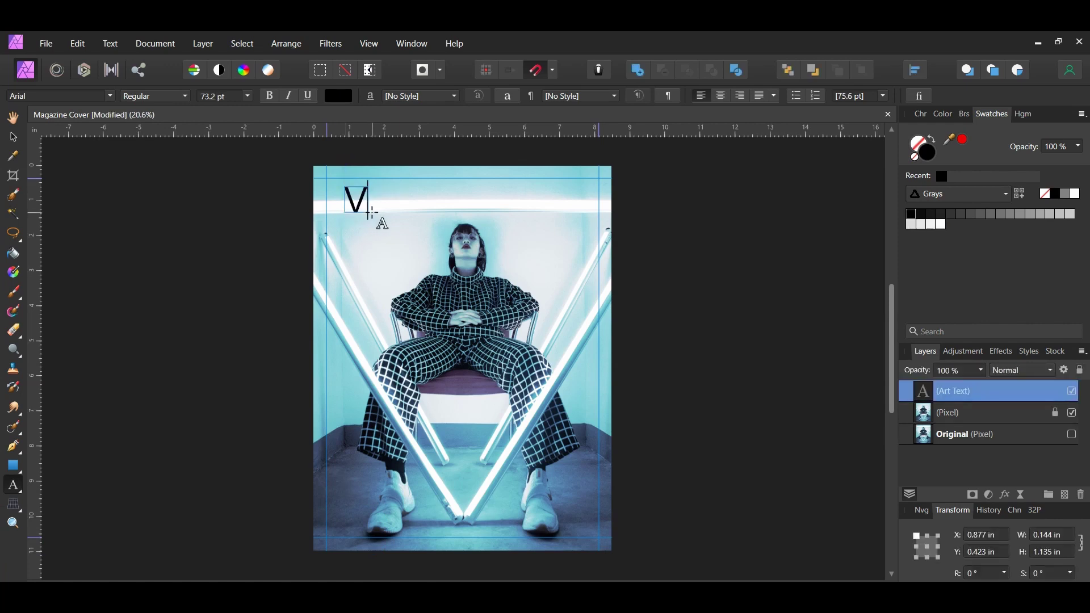
text(ISIONARY)
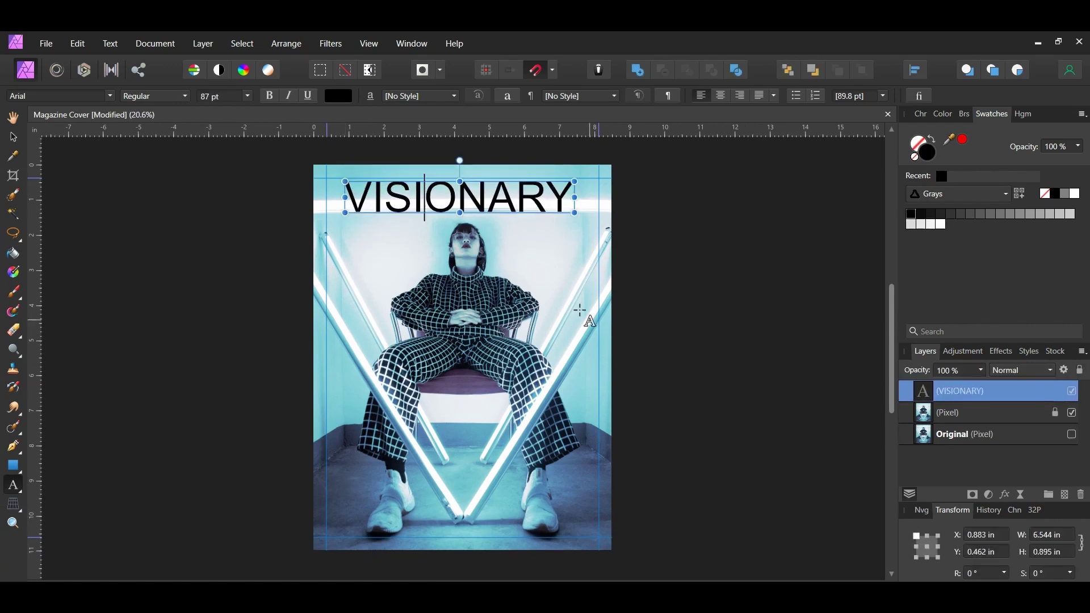
double_click(491, 204)
- Set VISIONARY in Audrey Bold and nudge it into place across the top
click(69, 95)
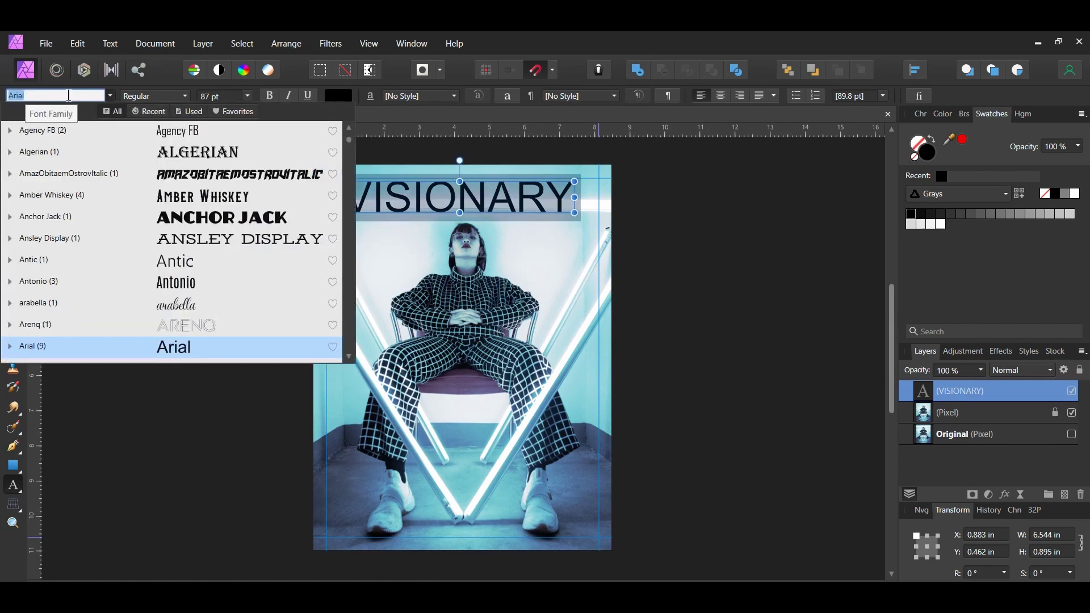
text(Audrey)
click(10, 130)
click(44, 241)
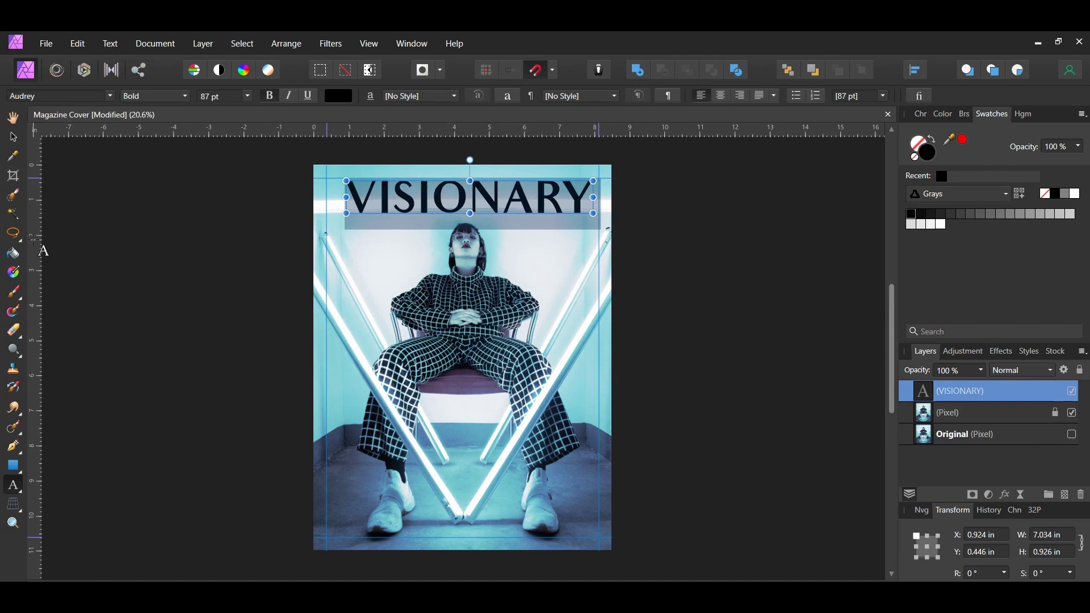
drag(422, 184, 416, 180)
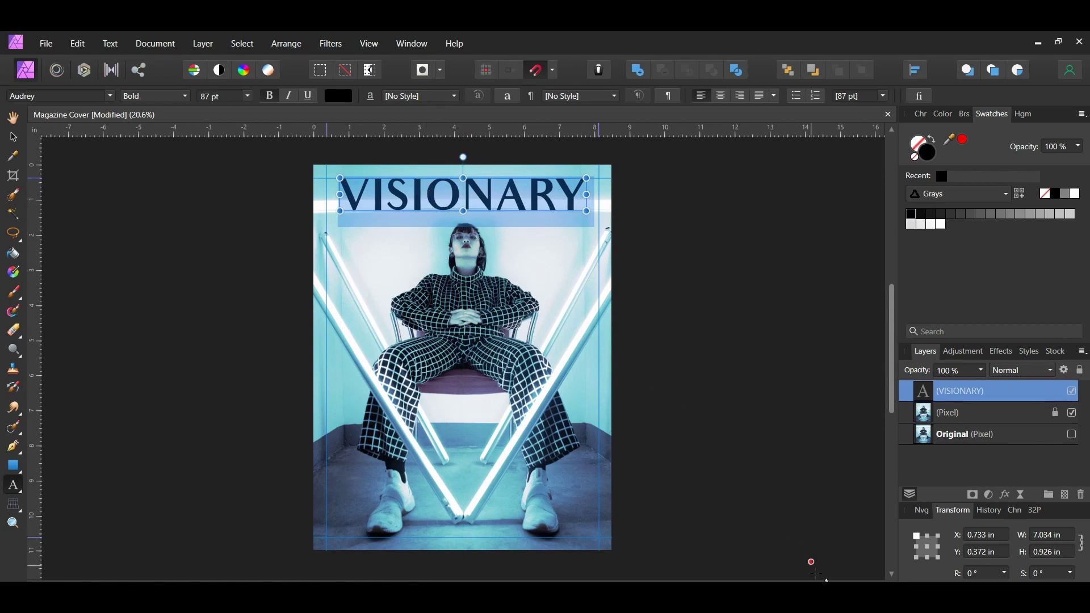
key(Escape)
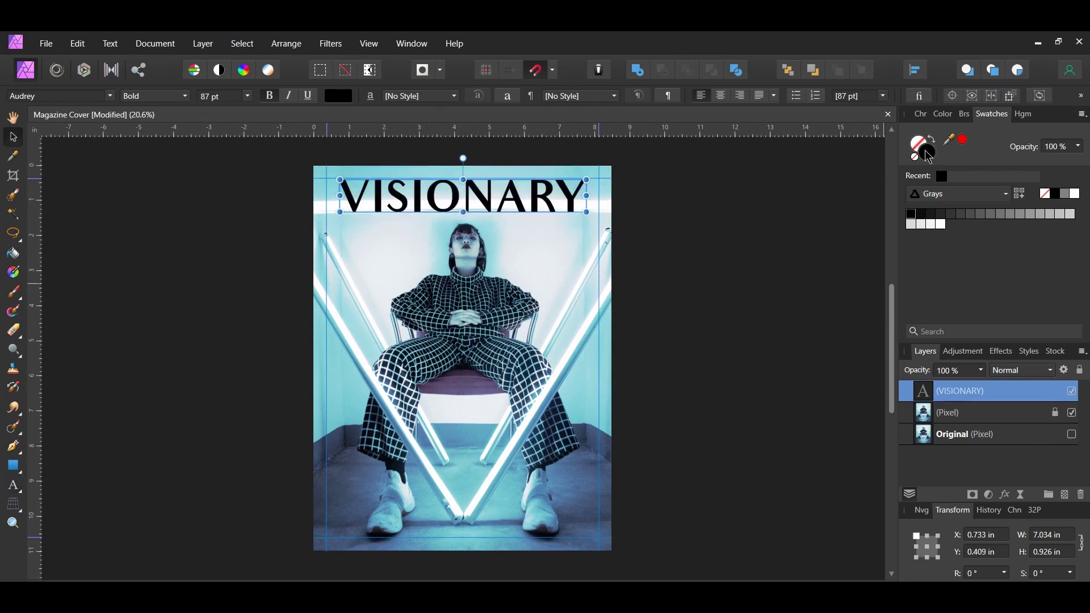
- Change the VISIONARY fill colour to deep blue hex 0E17B6
double_click(927, 154)
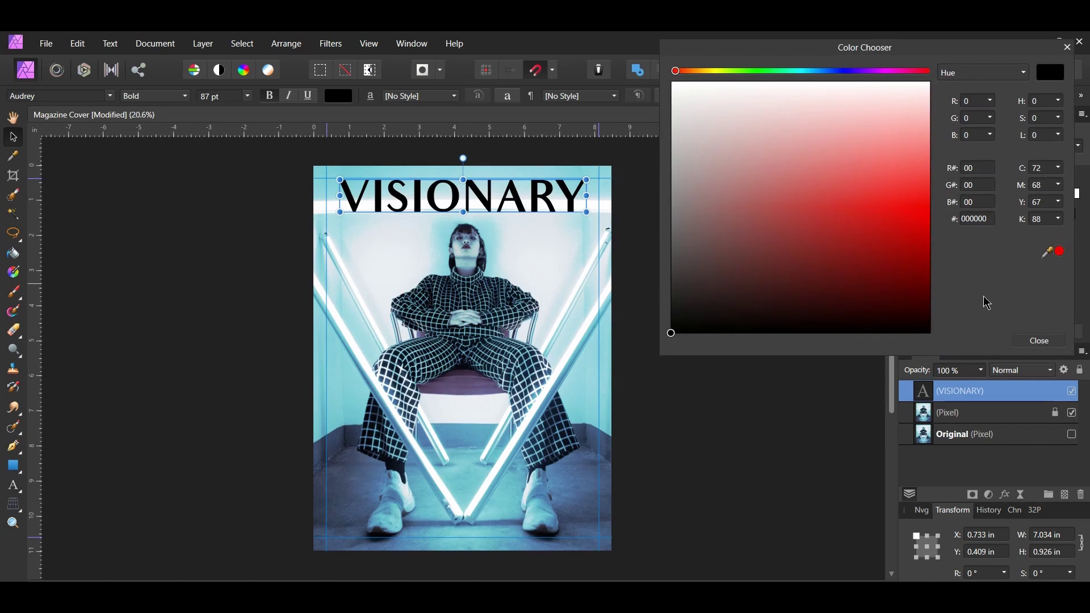
click(972, 219)
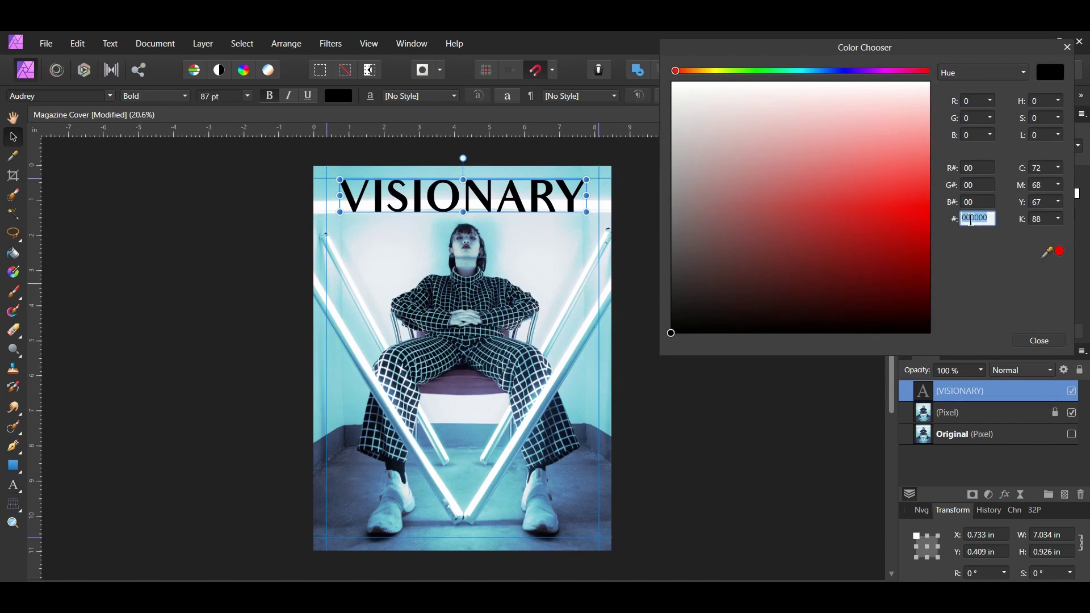
text(0)
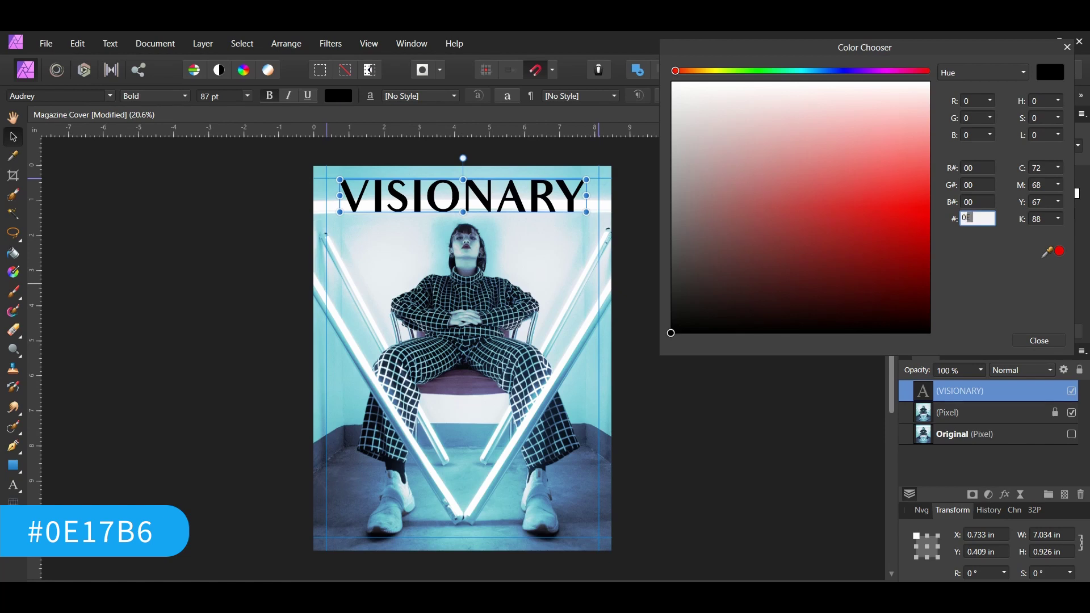
text(E17B6)
key(Return)
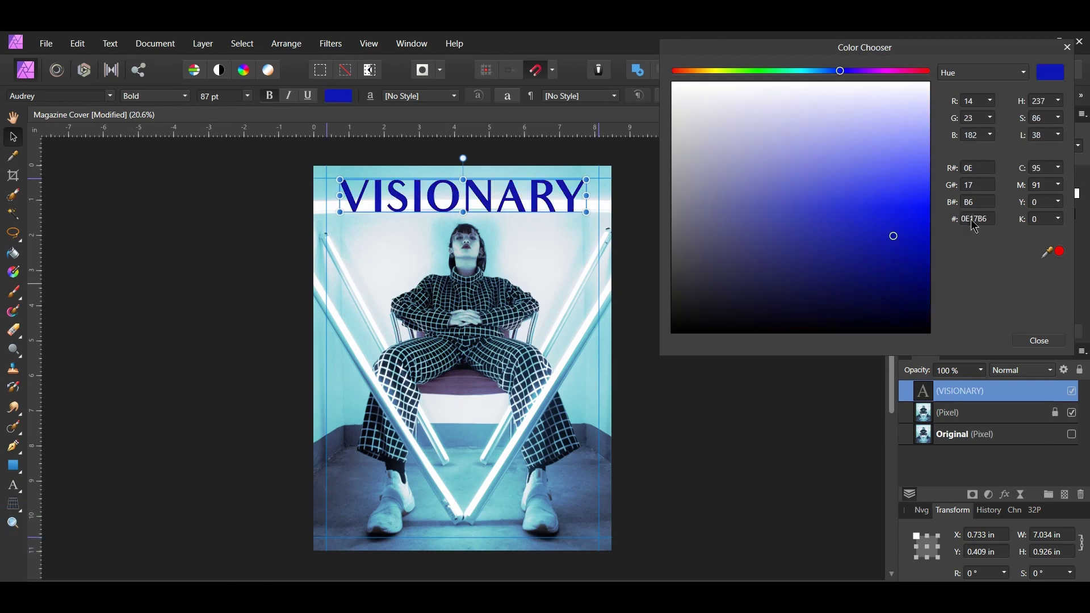
click(1044, 341)
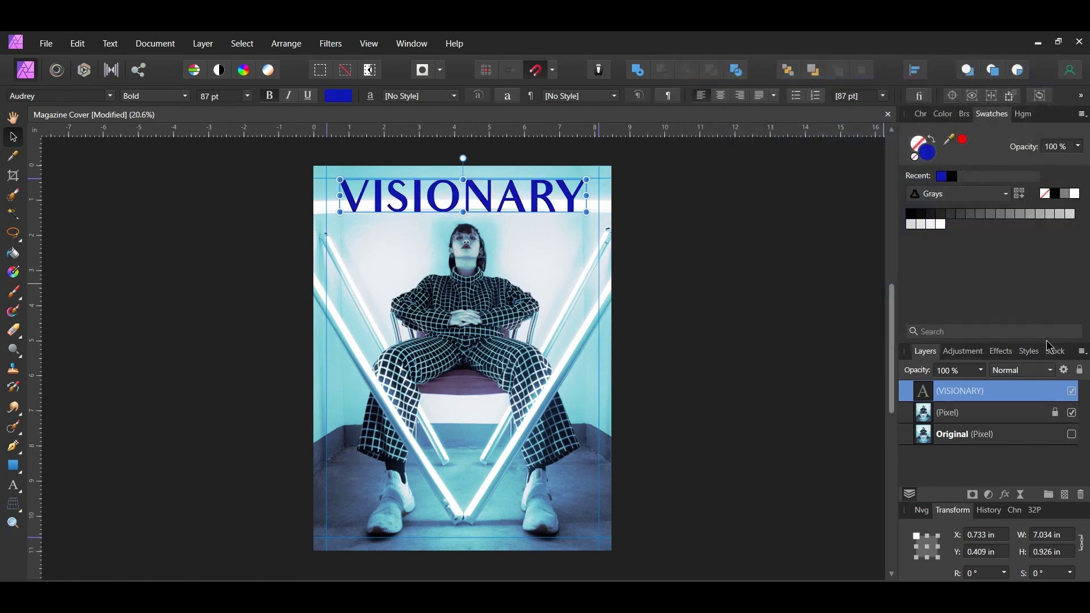
key(t)
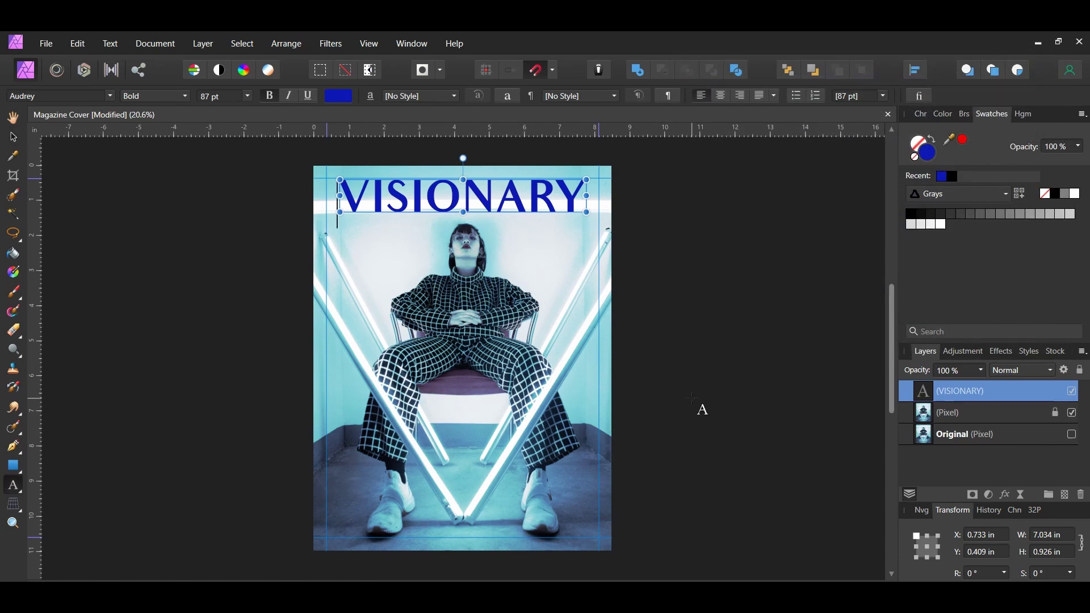
- Add the 'Top 10' text right of the model's face and set it in Didot Regular
drag(531, 251, 548, 292)
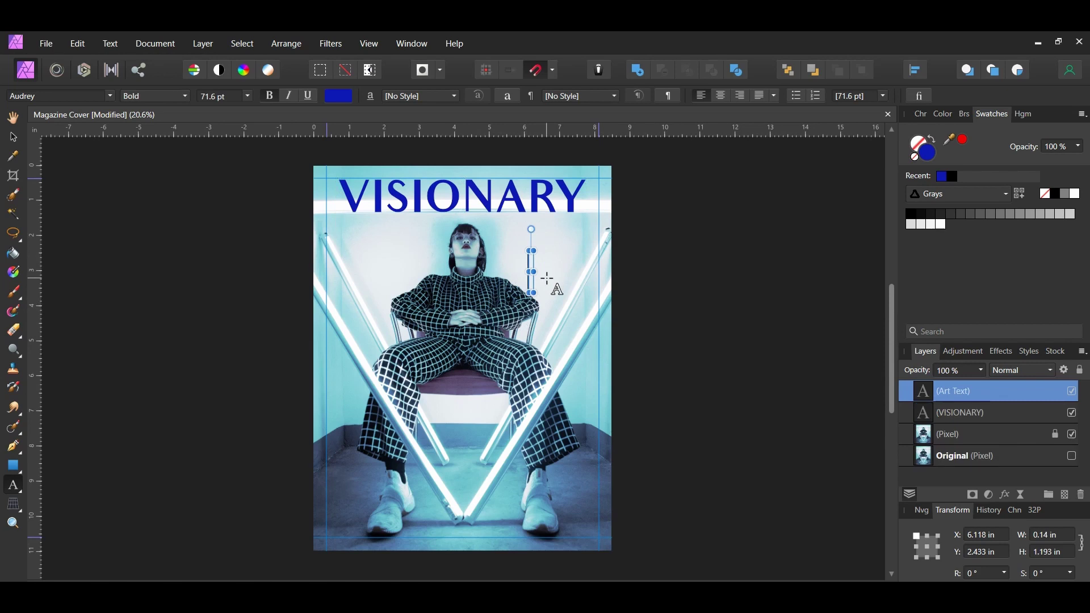
text(Top 10)
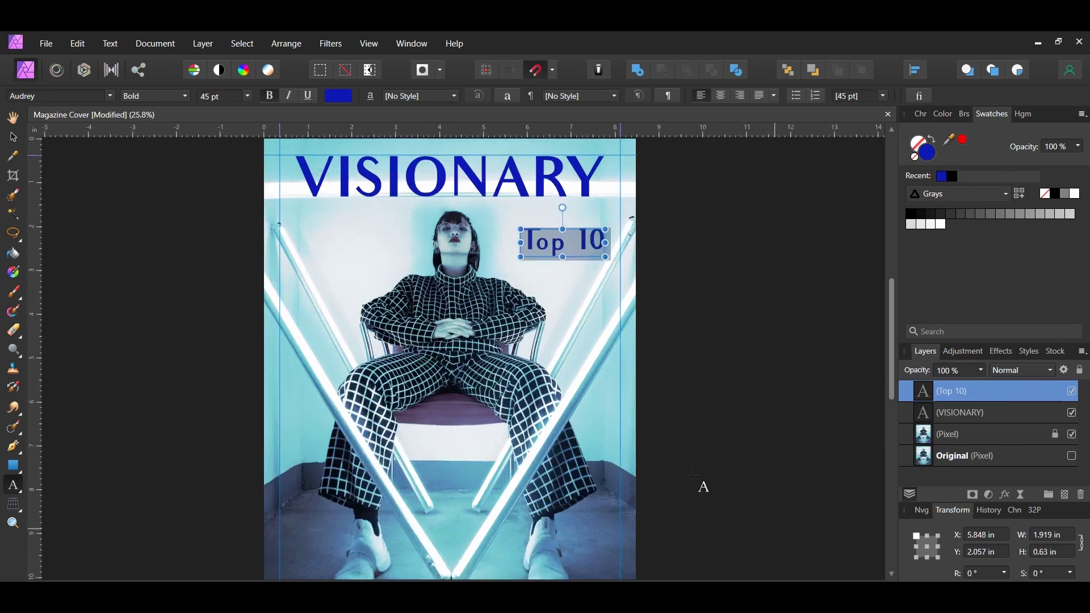
click(48, 95)
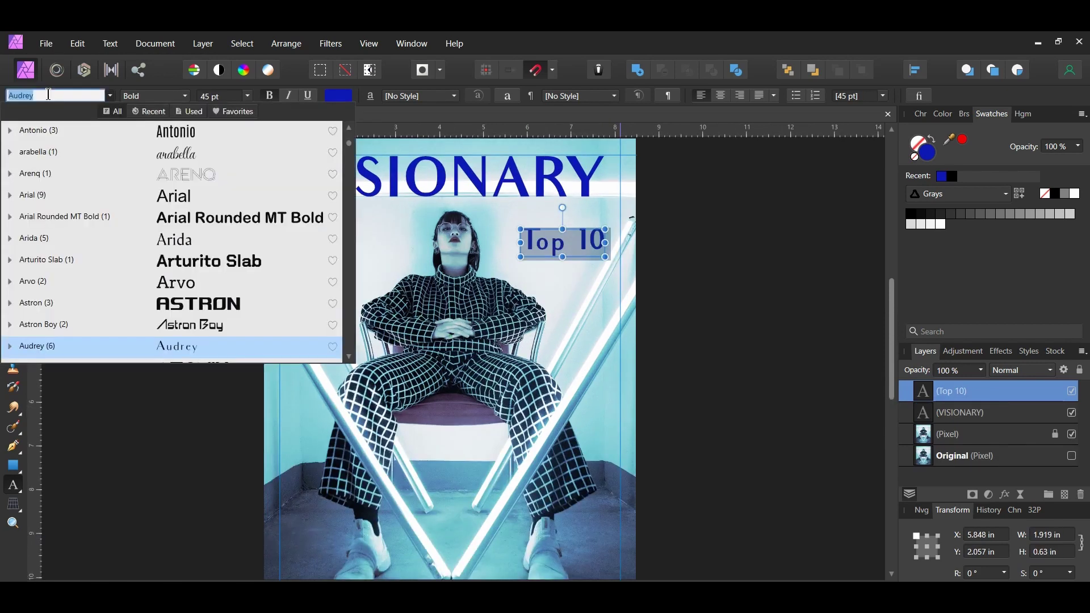
text(did)
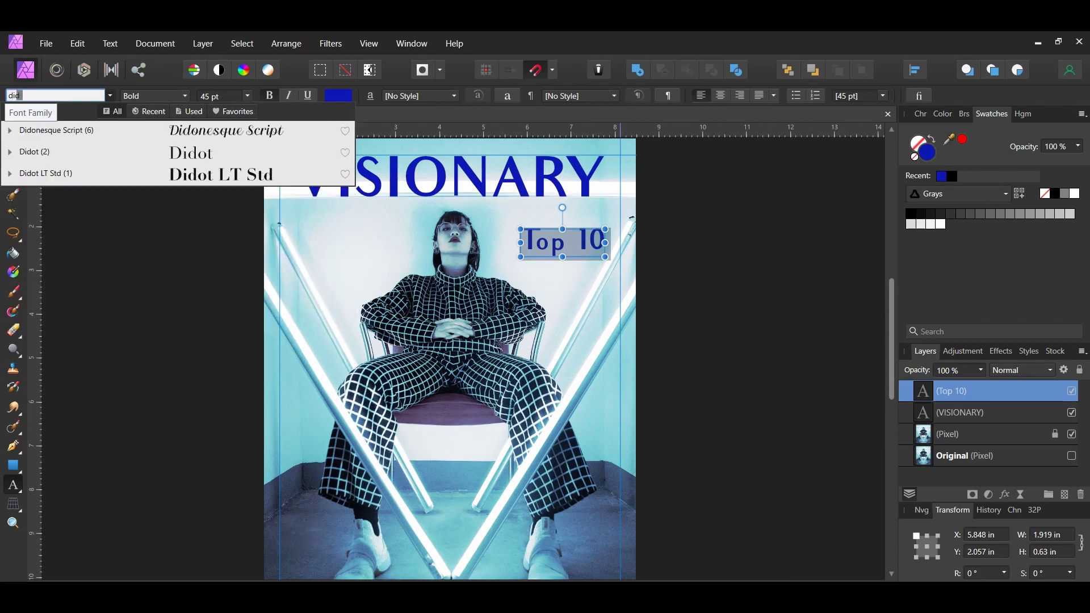
click(10, 152)
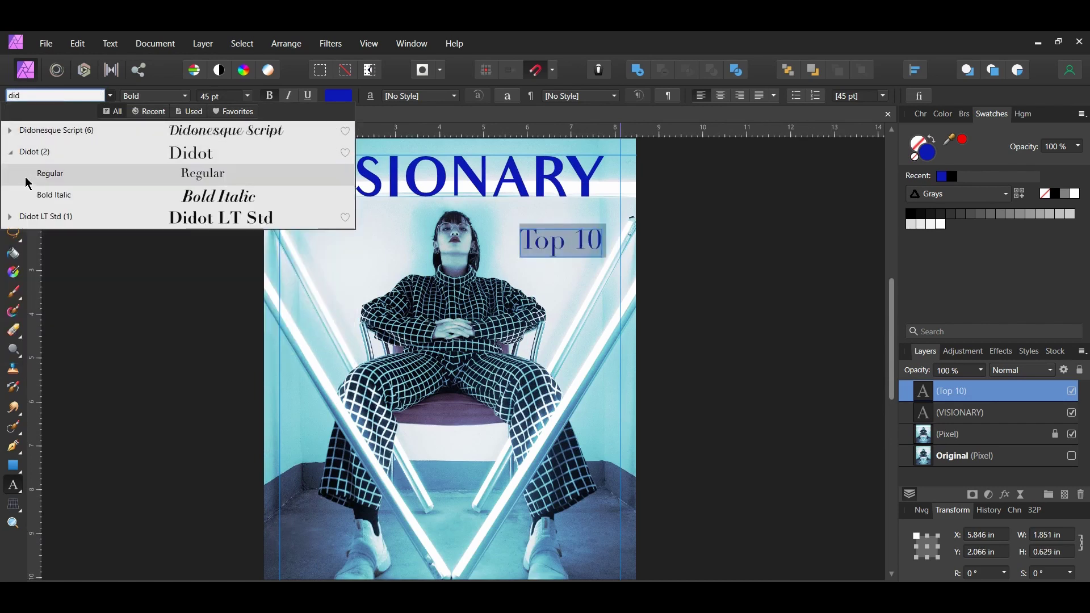
click(50, 173)
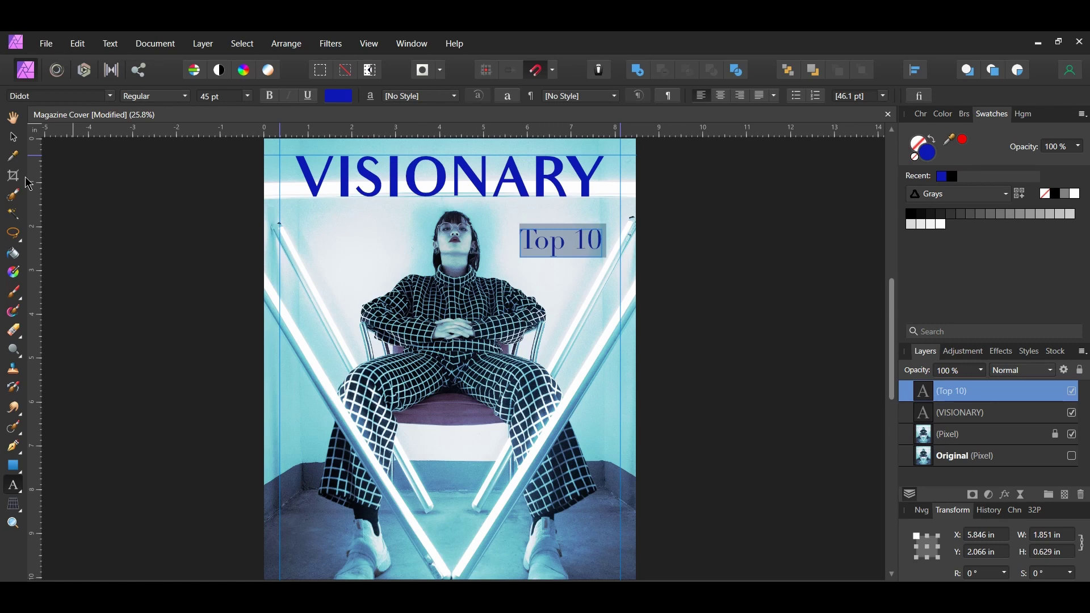
double_click(543, 245)
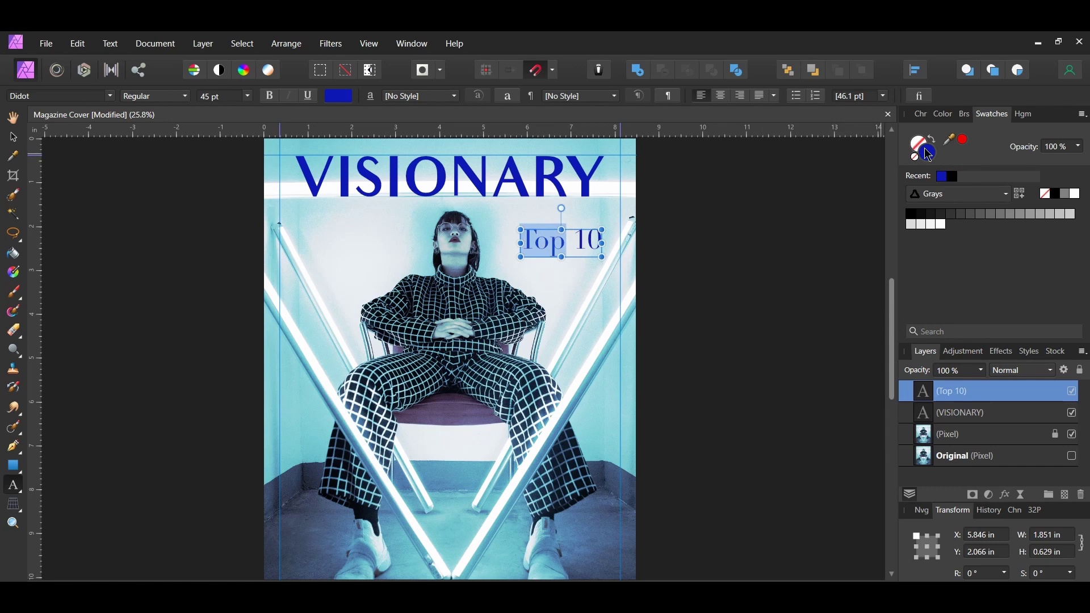
- Set the text fill of 'Top' to hex E66B0E and of '10' to 19EAE3
double_click(928, 152)
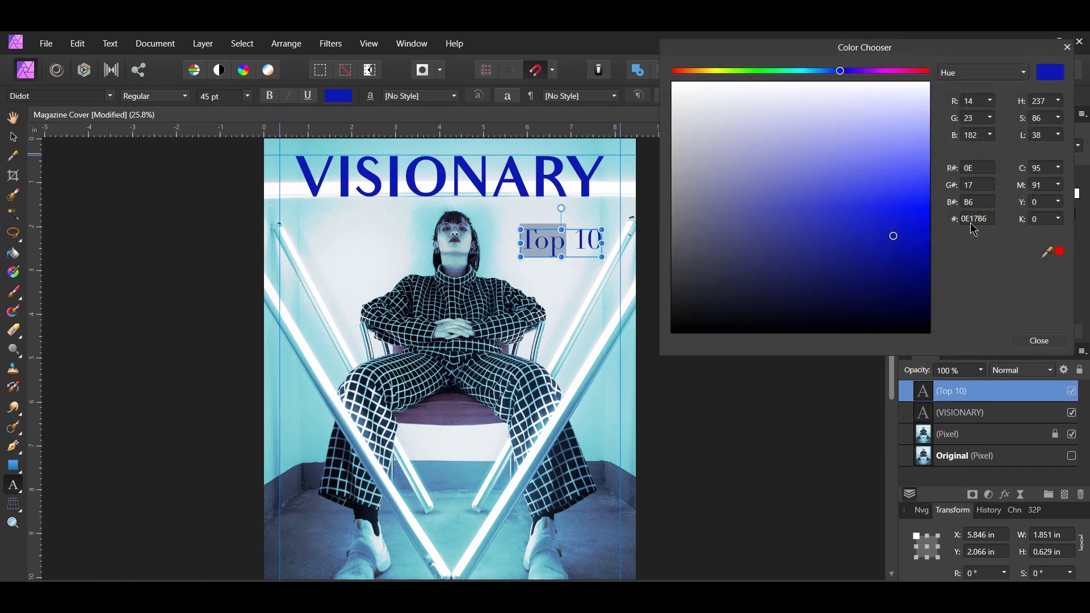
double_click(976, 221)
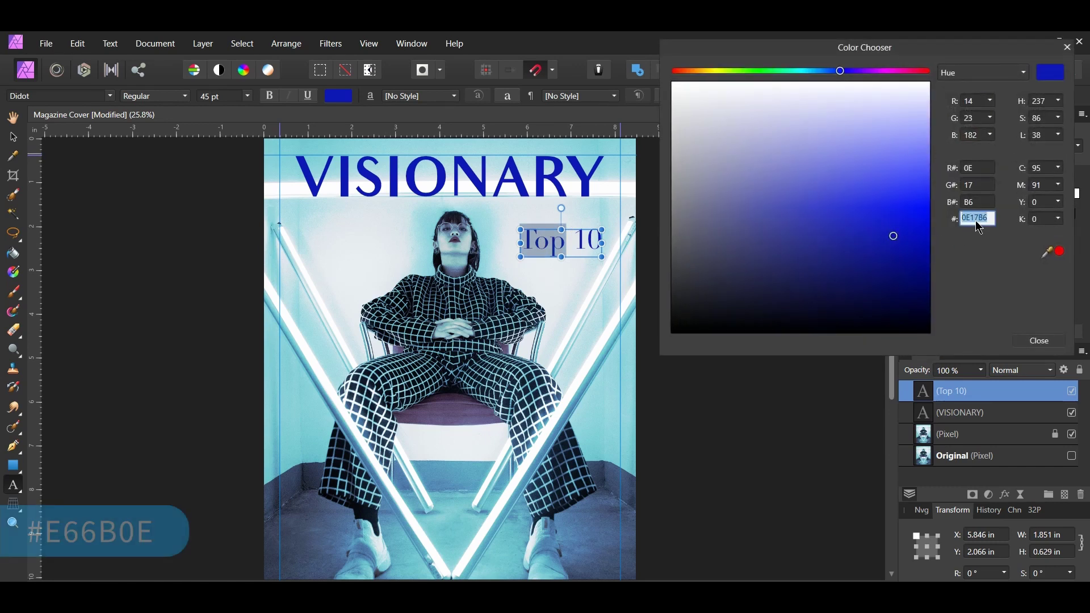
text(e6)
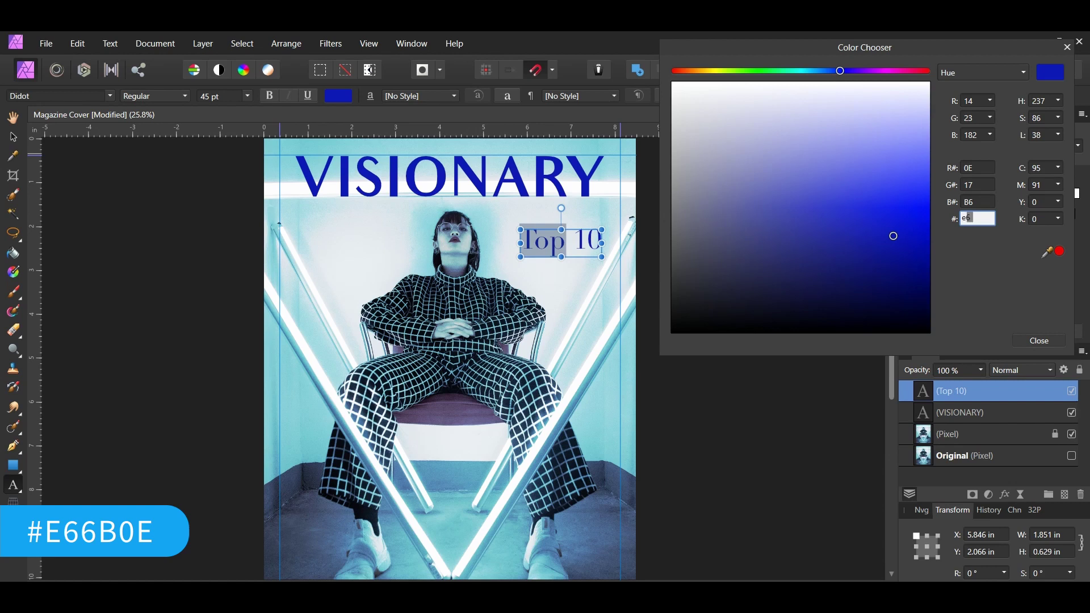
text(6b0e)
key(Return)
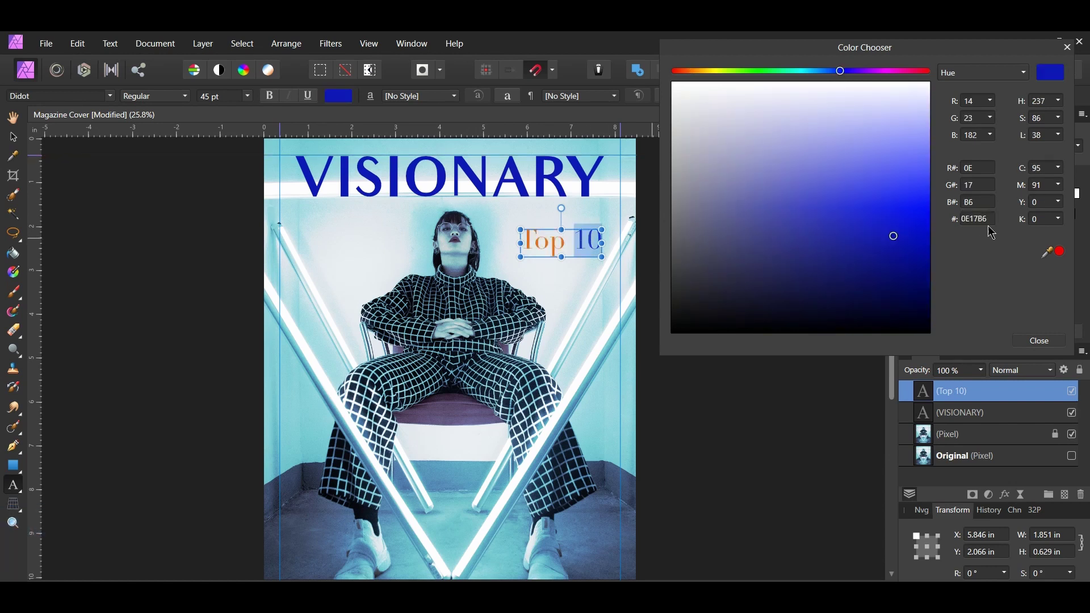
double_click(985, 220)
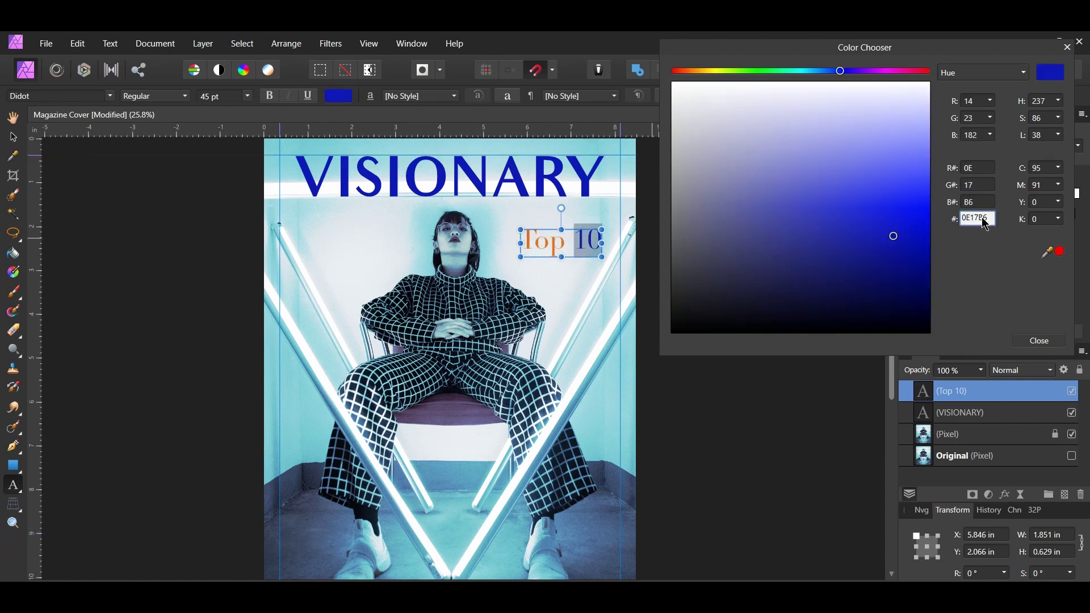
double_click(983, 219)
text(19e)
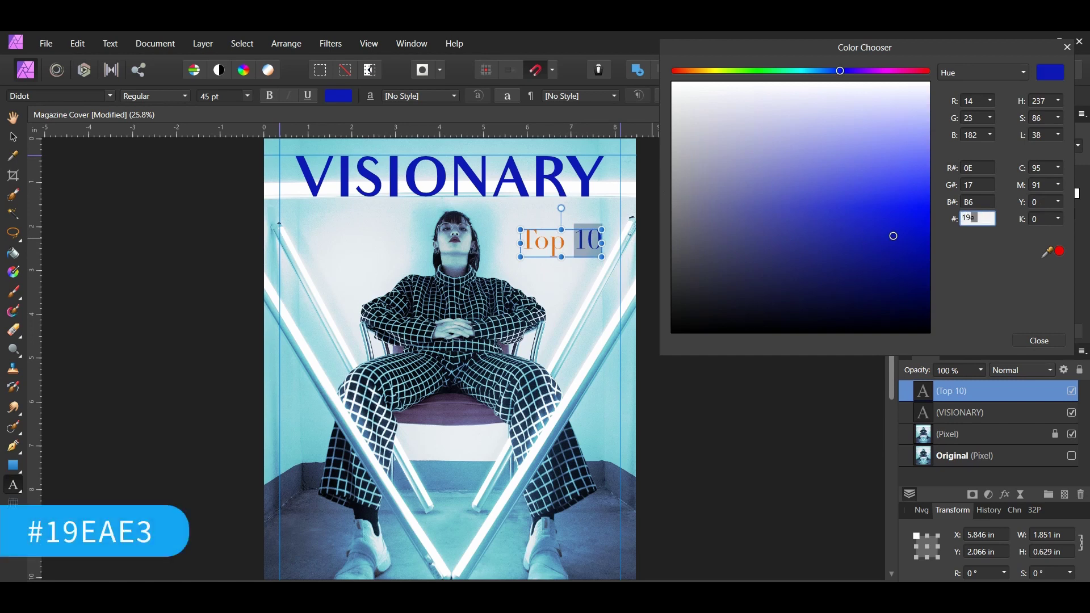
text(ae3)
key(Return)
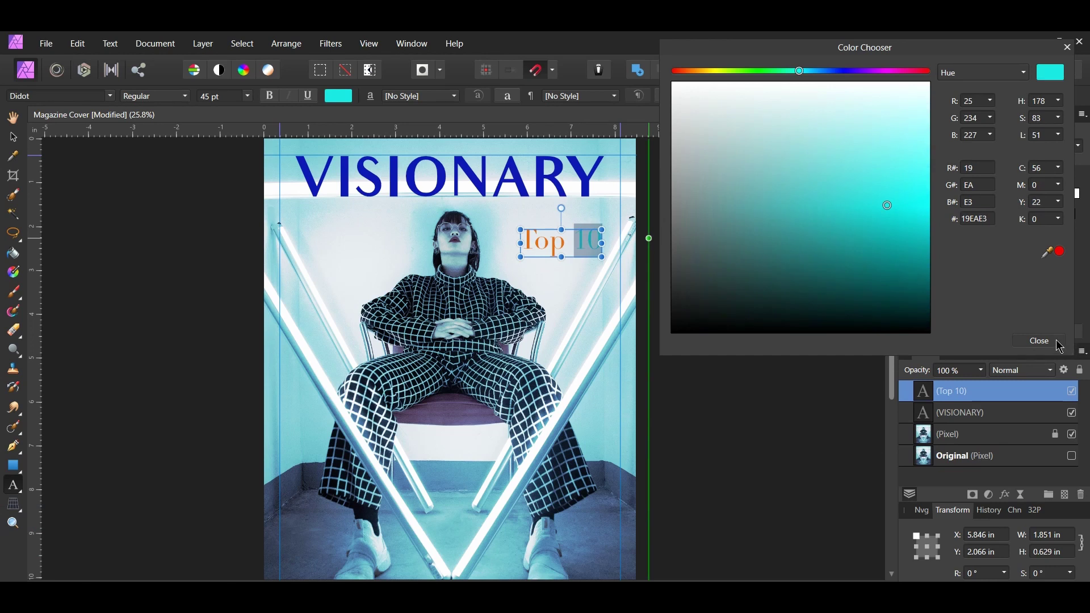
click(1039, 341)
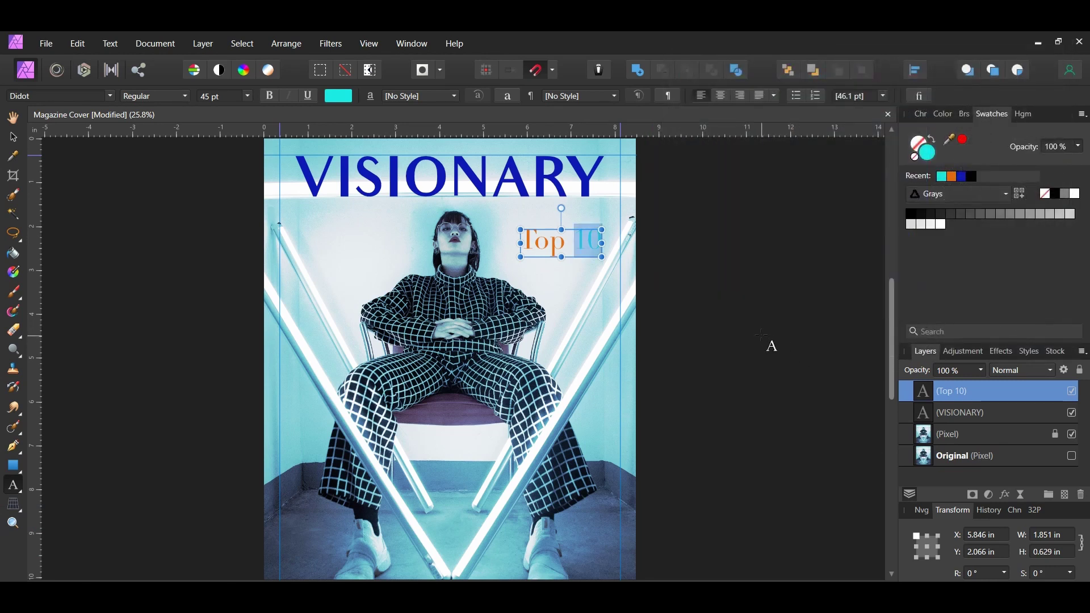
- Duplicate Top10 just below it, retype the copy as 'Shocking' and colour it cyan
click(13, 138)
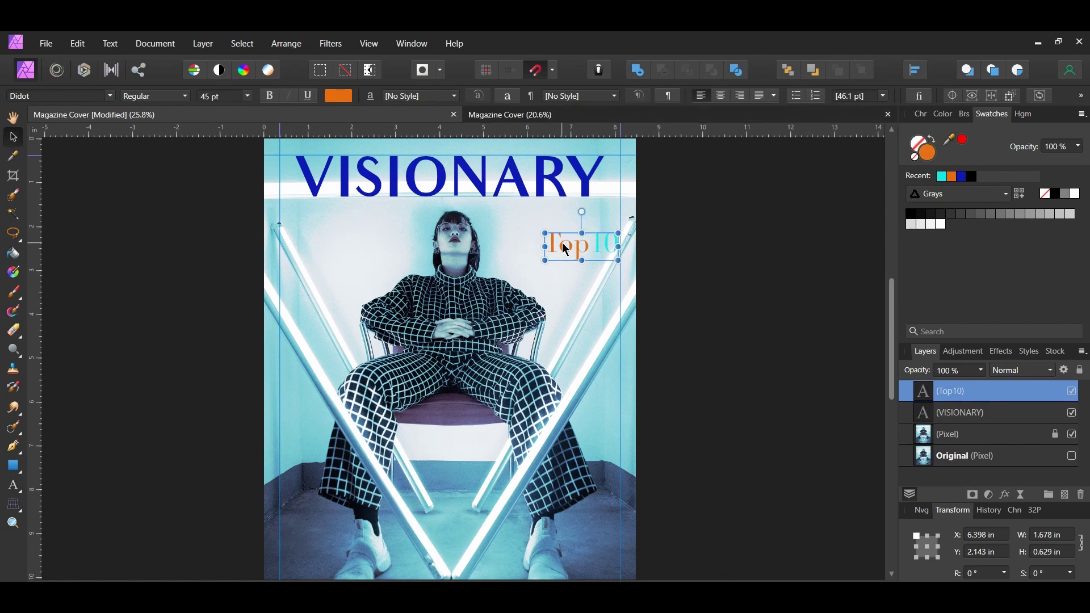
drag(566, 250, 560, 282)
double_click(560, 283)
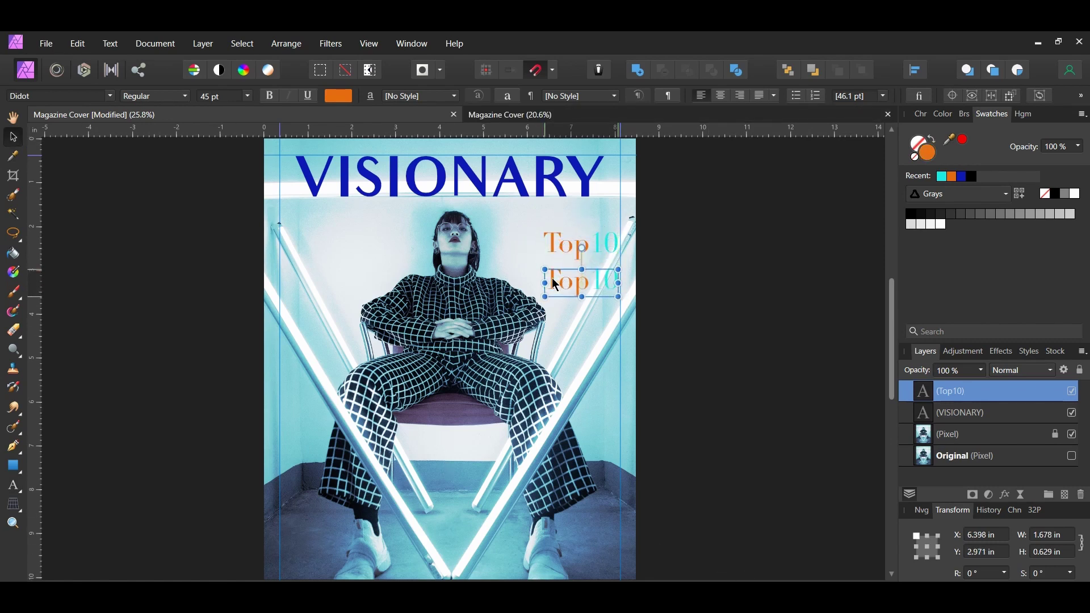
text(Shocking)
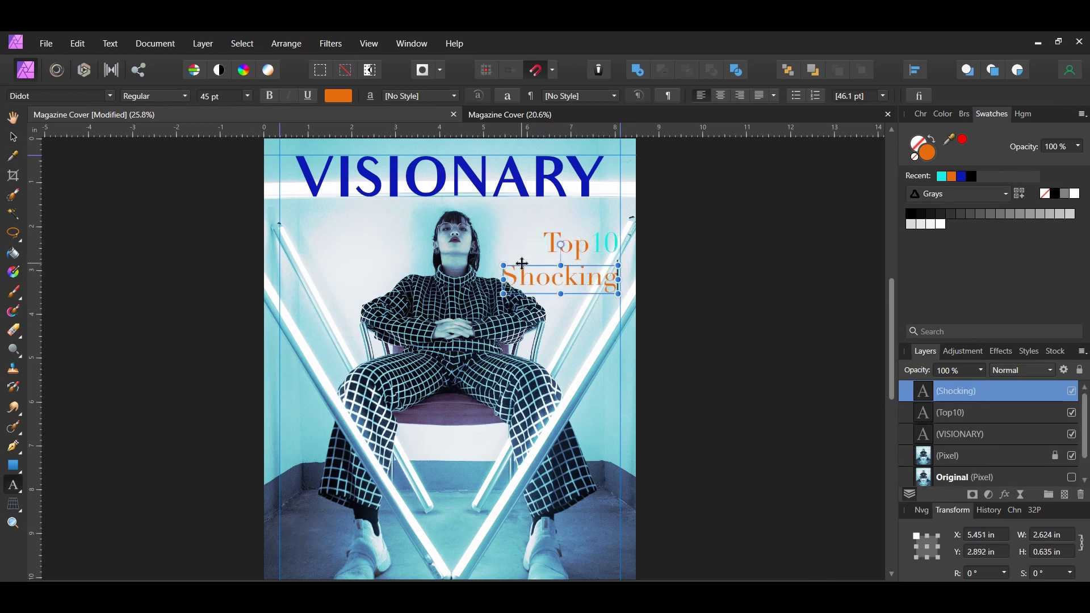
key(ctrl+a)
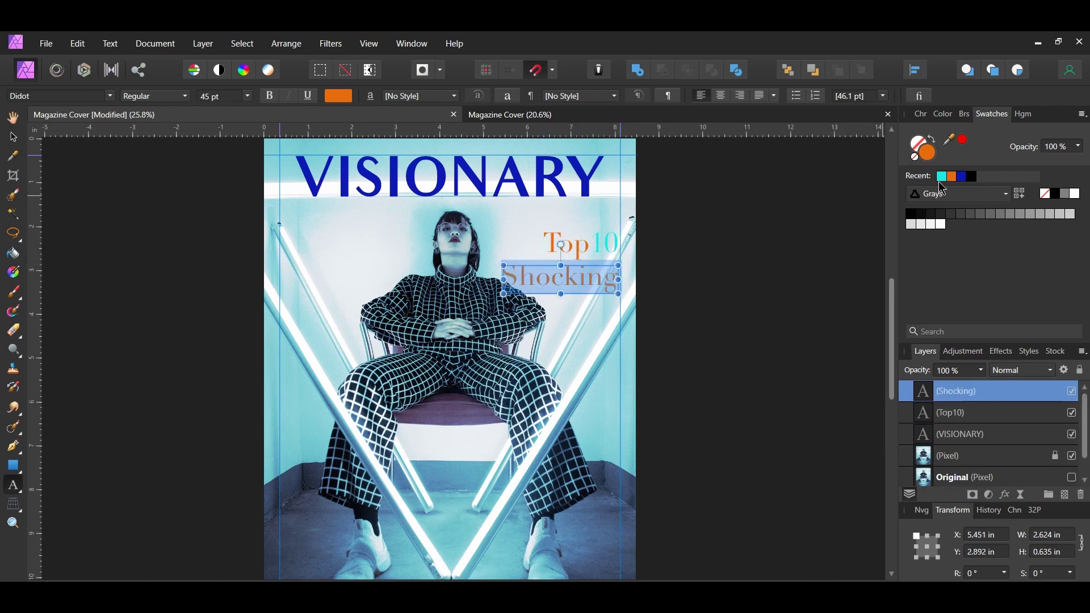
click(942, 177)
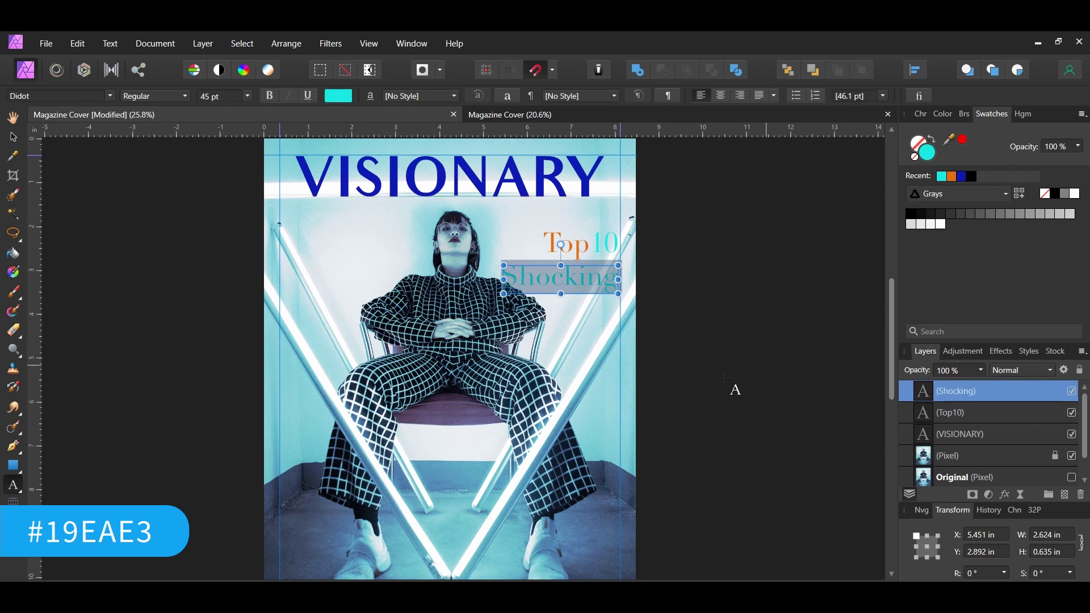
key(Escape)
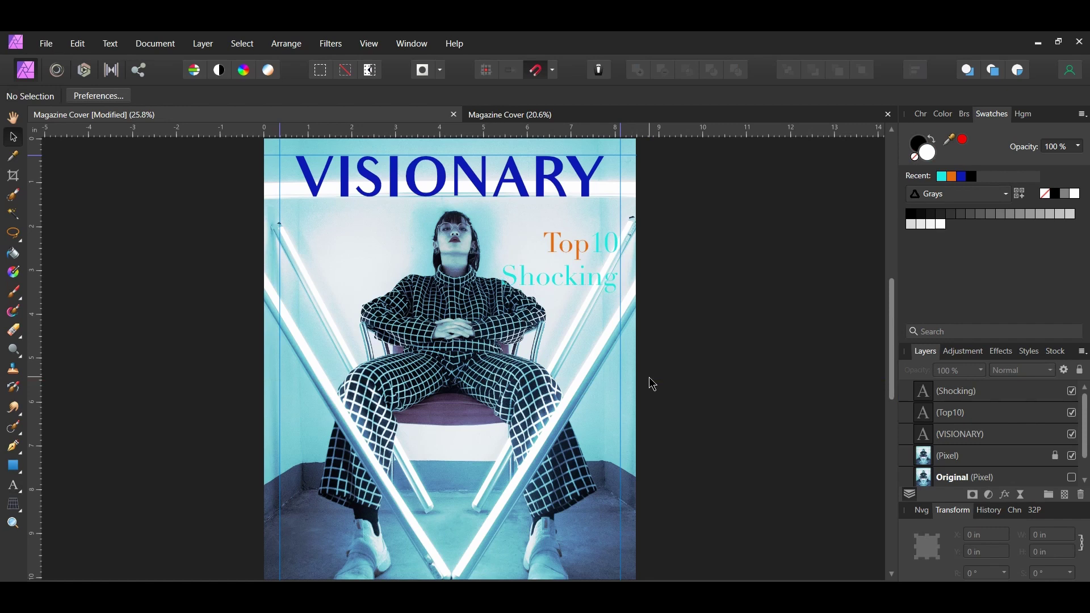
- Make three copies of the Shocking line below it and colour them orange
click(578, 273)
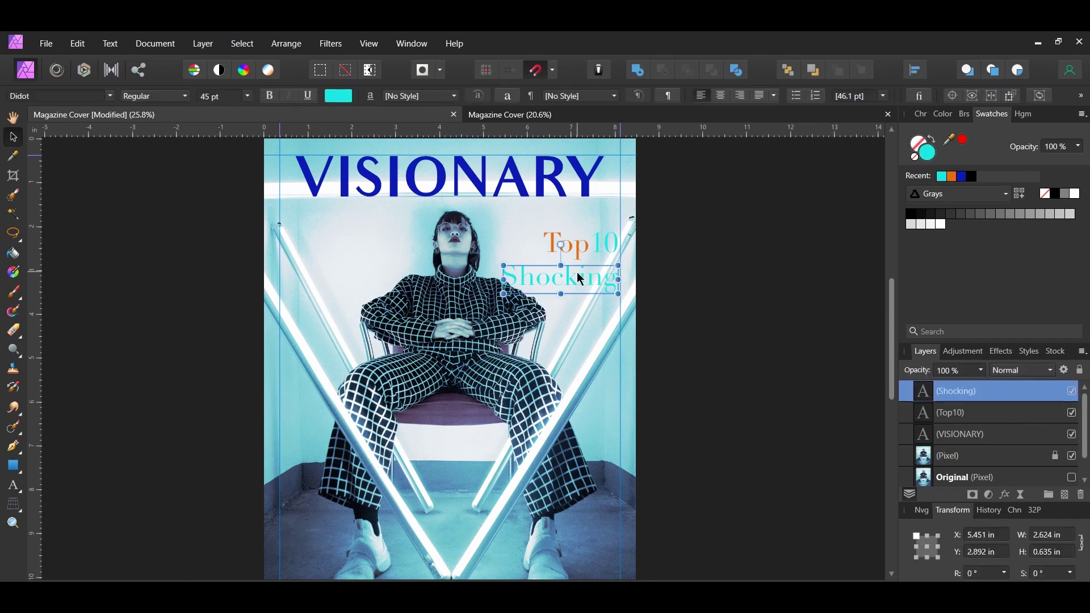
key(ctrl+j)
key(ctrl+j)
key(ctrl+j)
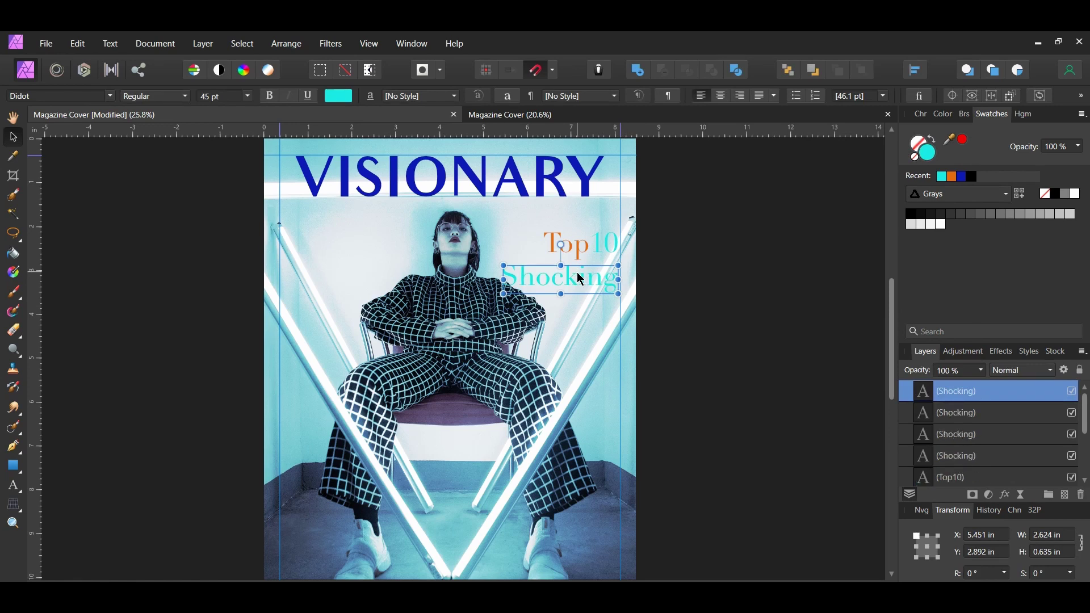
drag(577, 271, 578, 309)
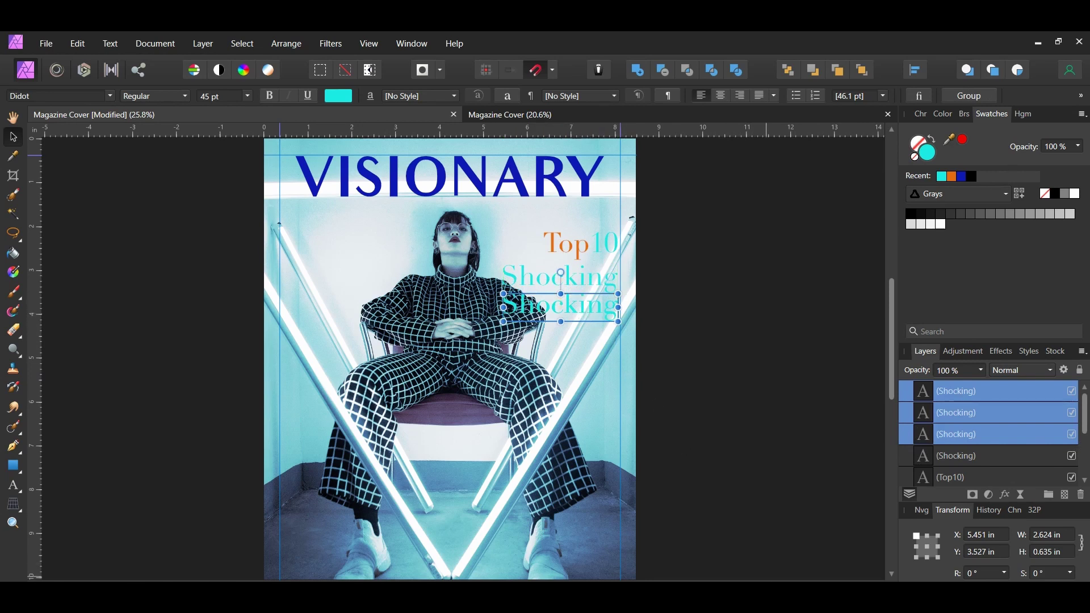
click(721, 378)
drag(721, 373, 464, 271)
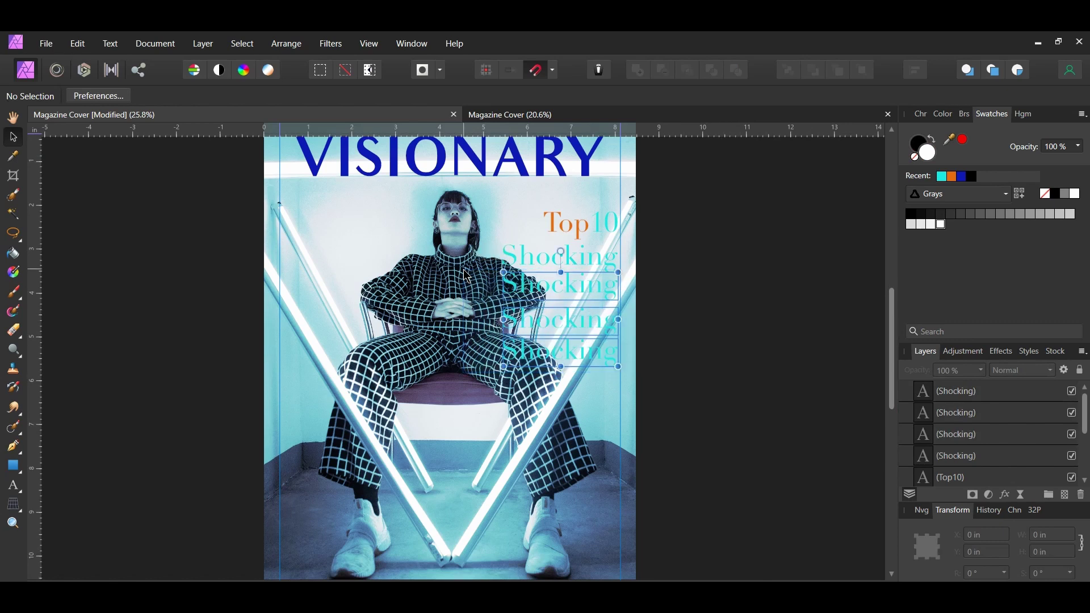
click(949, 177)
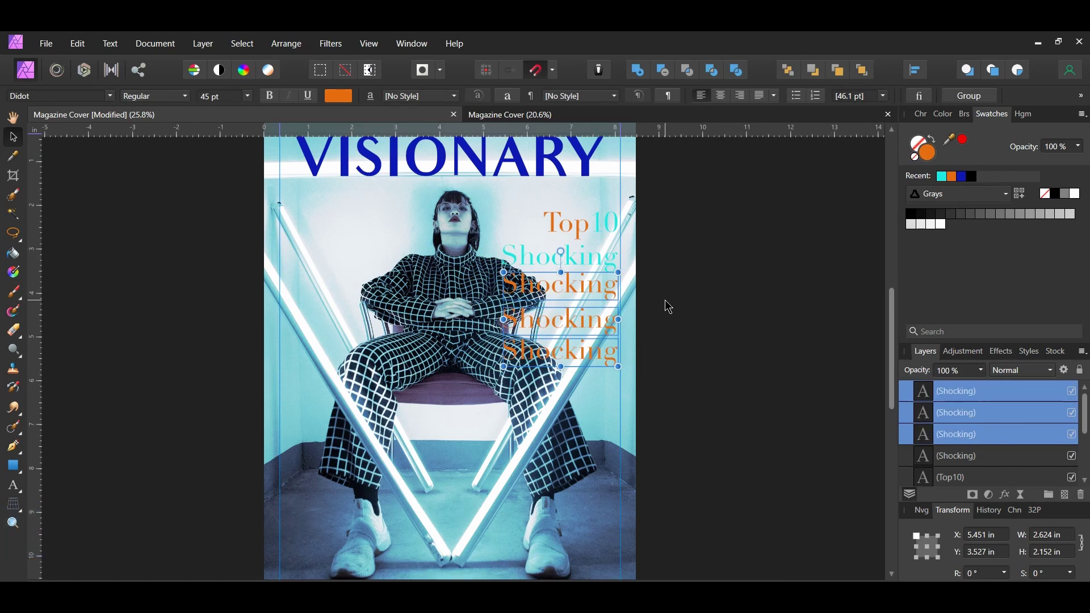
- Retype the three orange copies as 'Spring', 'Fashion' and 'Looks'
double_click(588, 287)
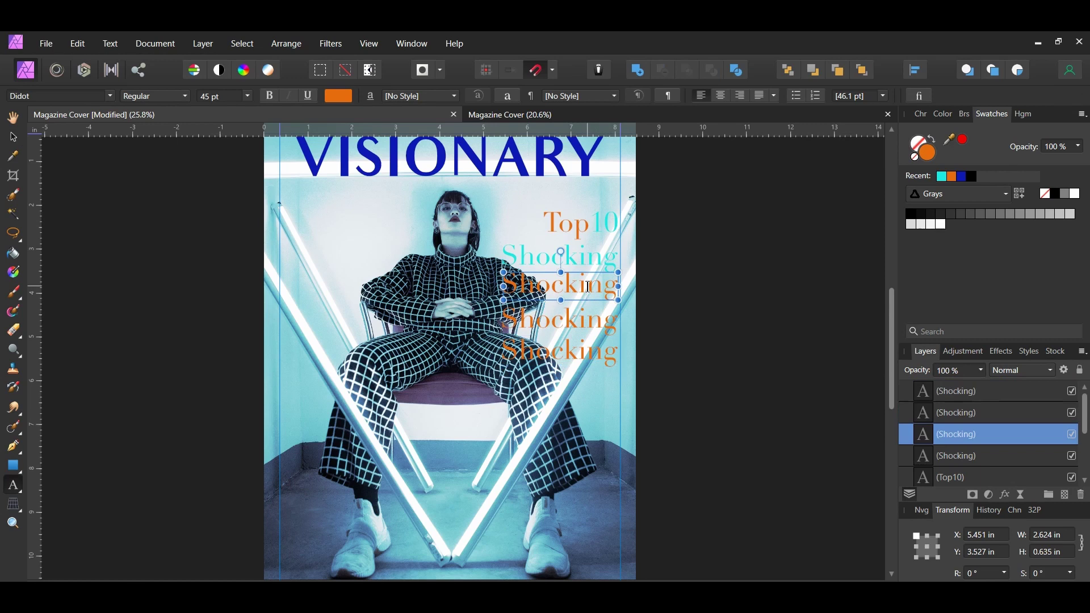
key(ctrl+a)
text(Spring)
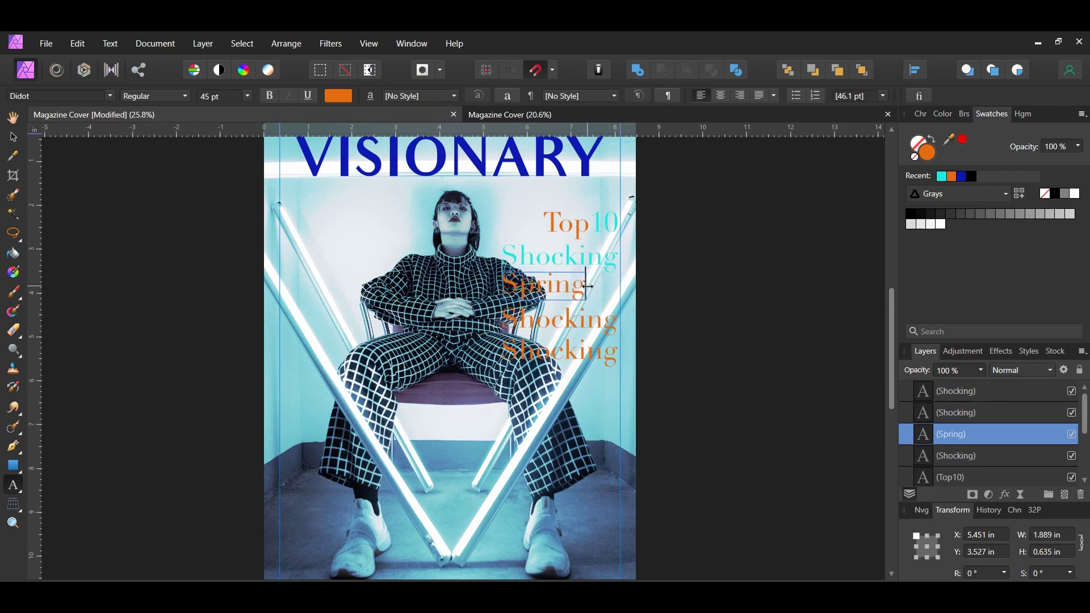
double_click(554, 323)
text(Fashion)
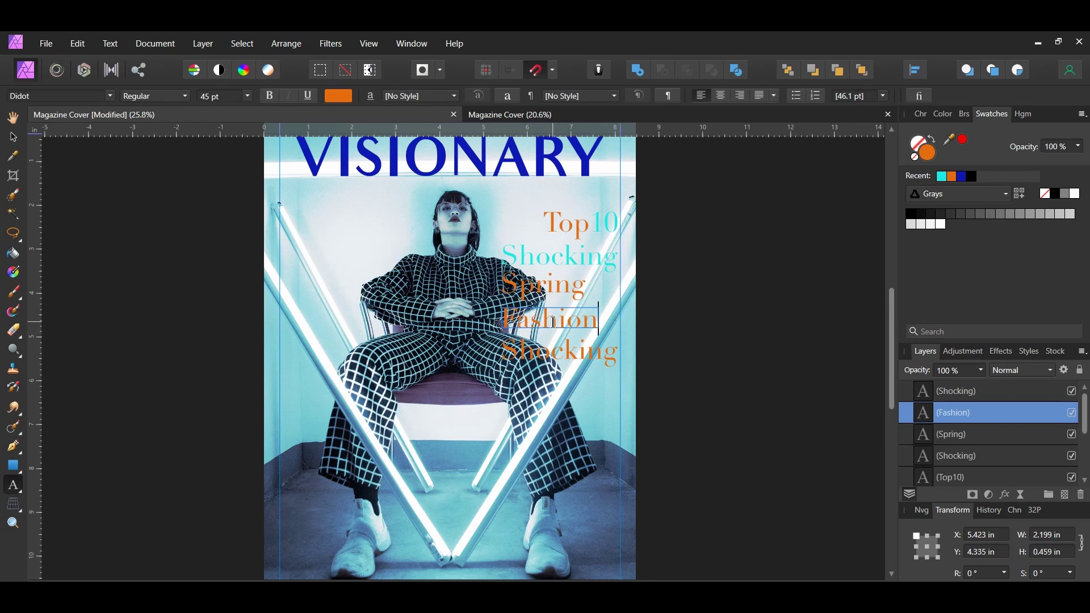
double_click(565, 358)
text(Looks)
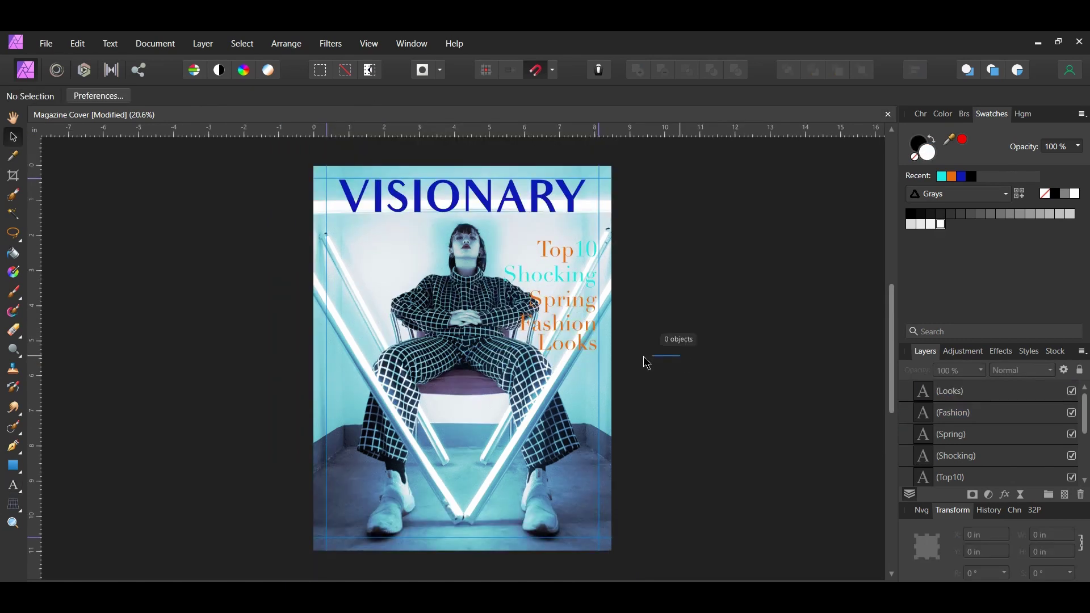
drag(680, 356, 487, 262)
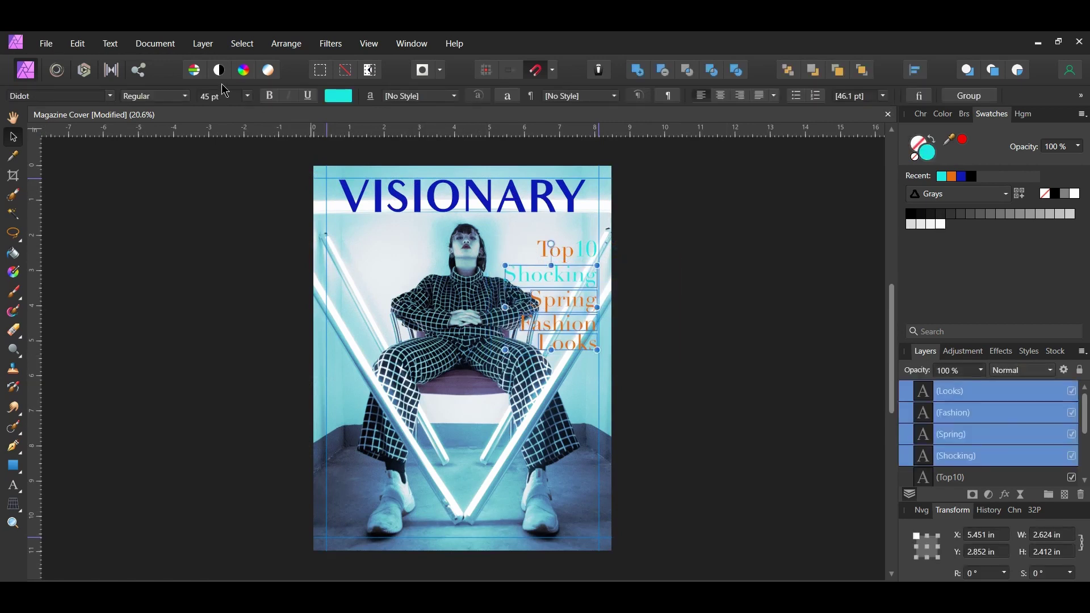
- Reduce the headline text font size to 37 pt
click(225, 96)
text(37)
key(Return)
click(681, 396)
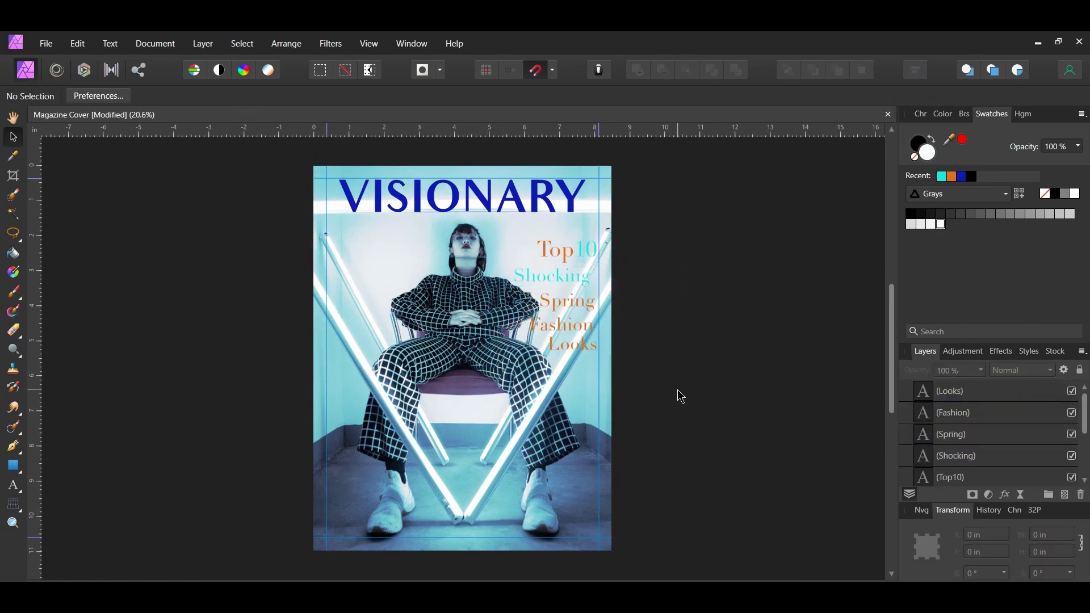
- Right-align and evenly space the five headline lines, then undo the last change
drag(678, 387, 511, 230)
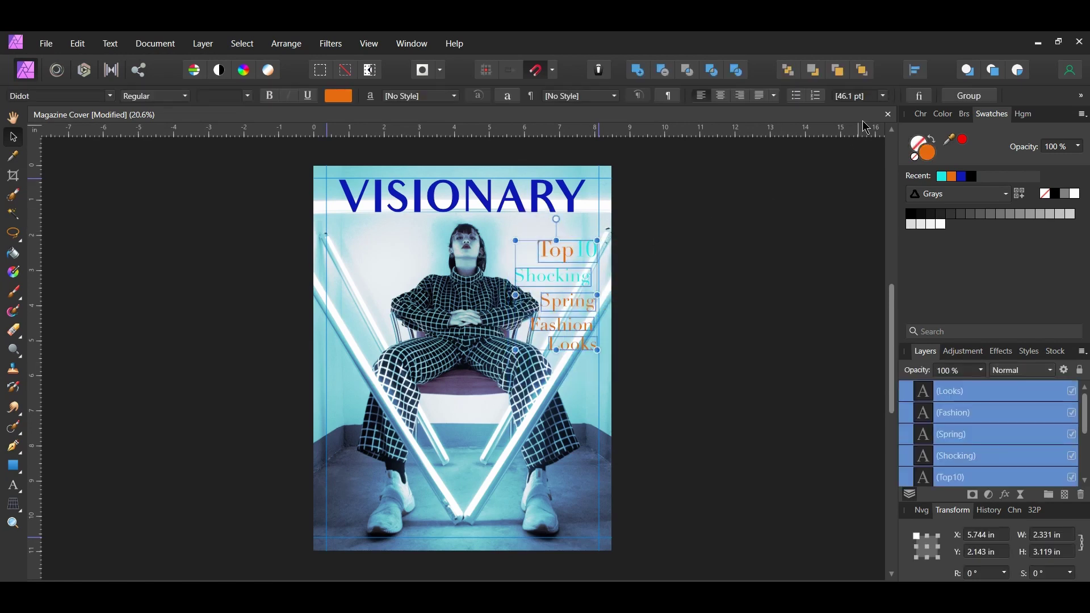
click(918, 73)
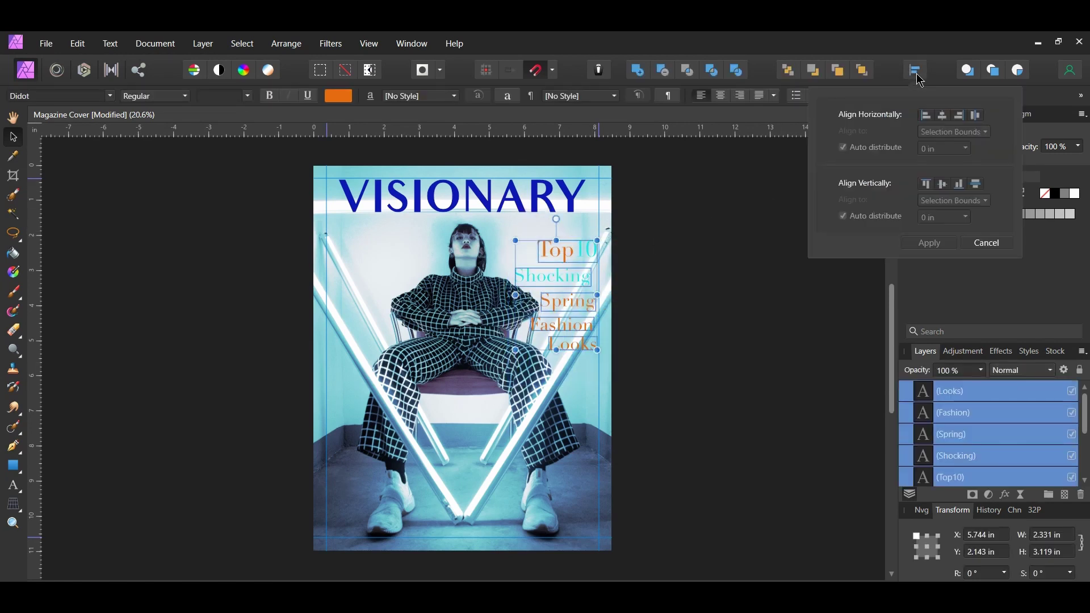
click(961, 115)
click(977, 184)
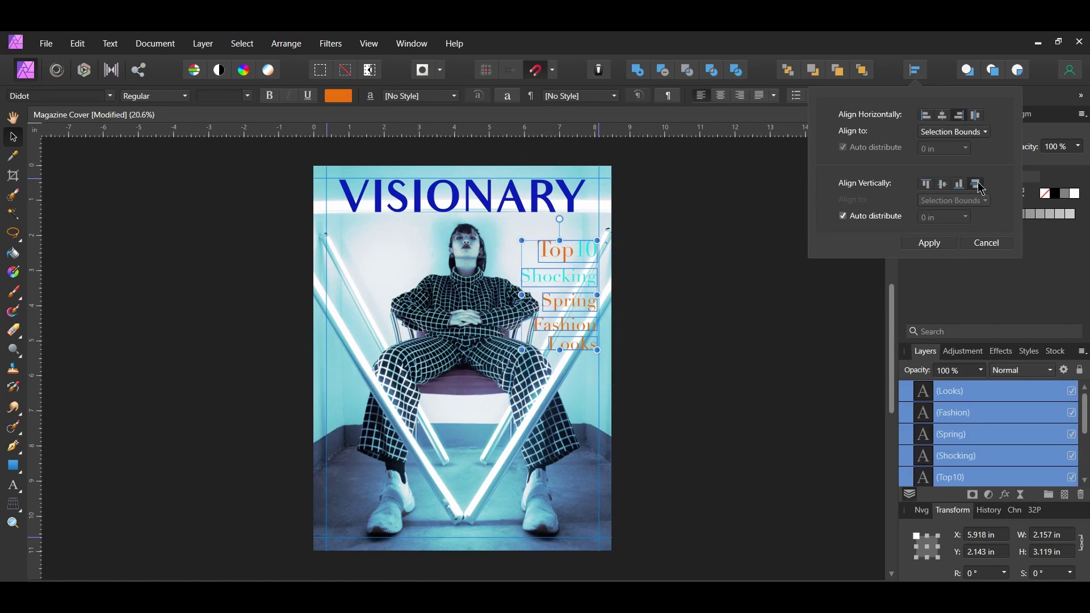
click(929, 243)
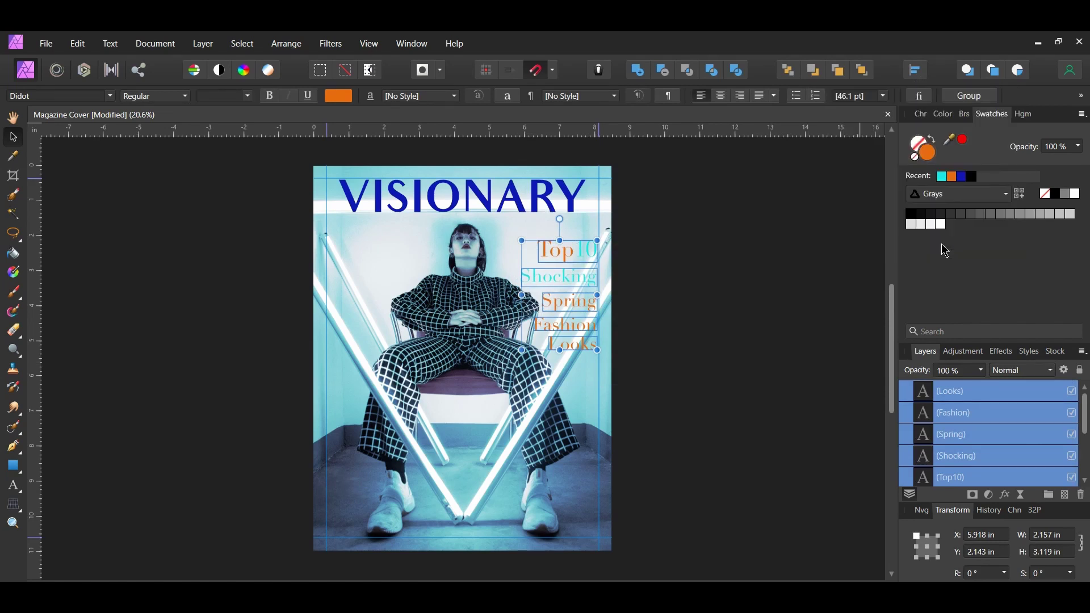
key(ctrl+z)
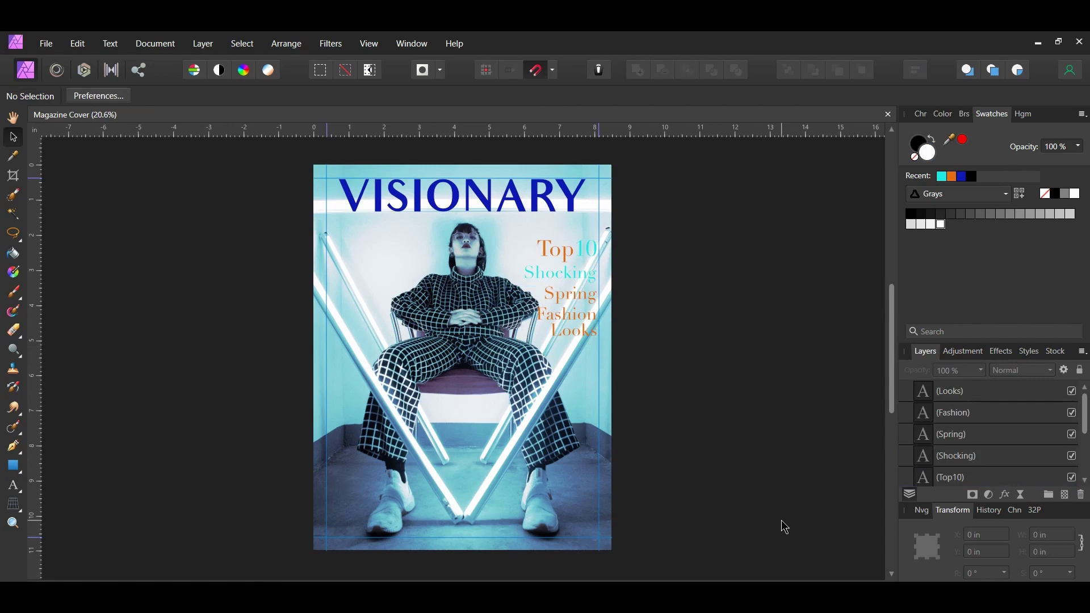
- Copy the Looks line to the upper left, retype it as the model's name, and colour it cyan
click(572, 337)
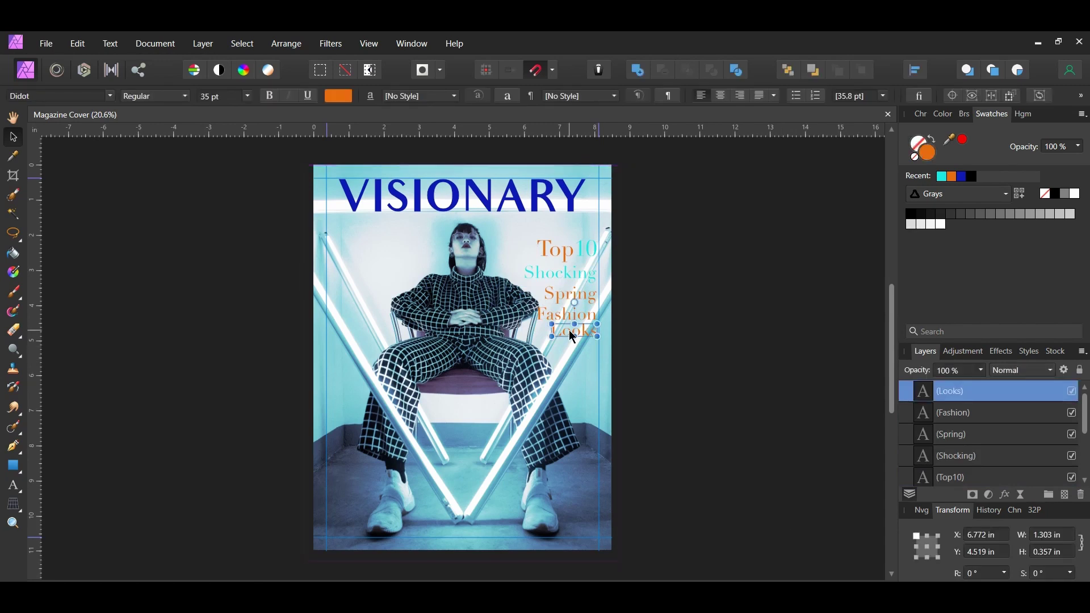
alt+drag(572, 338, 365, 248)
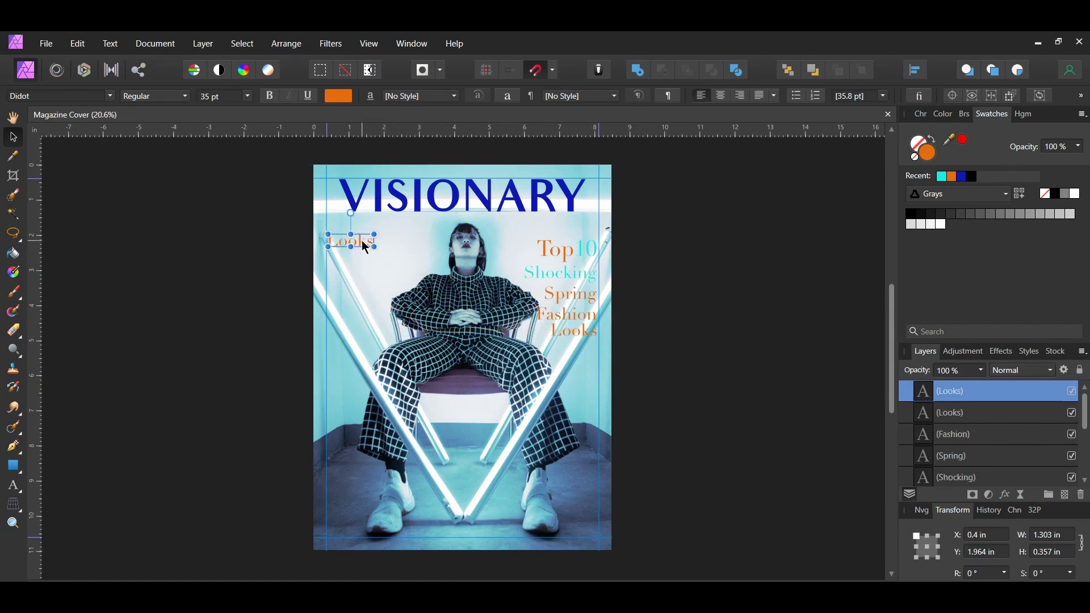
key(t)
double_click(364, 242)
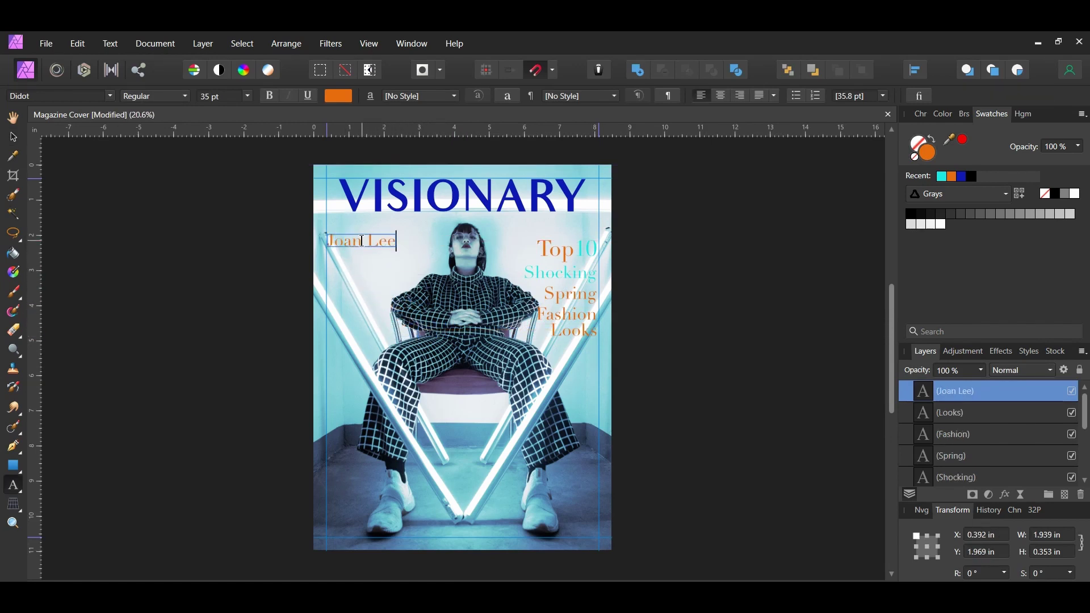
key(ctrl+a)
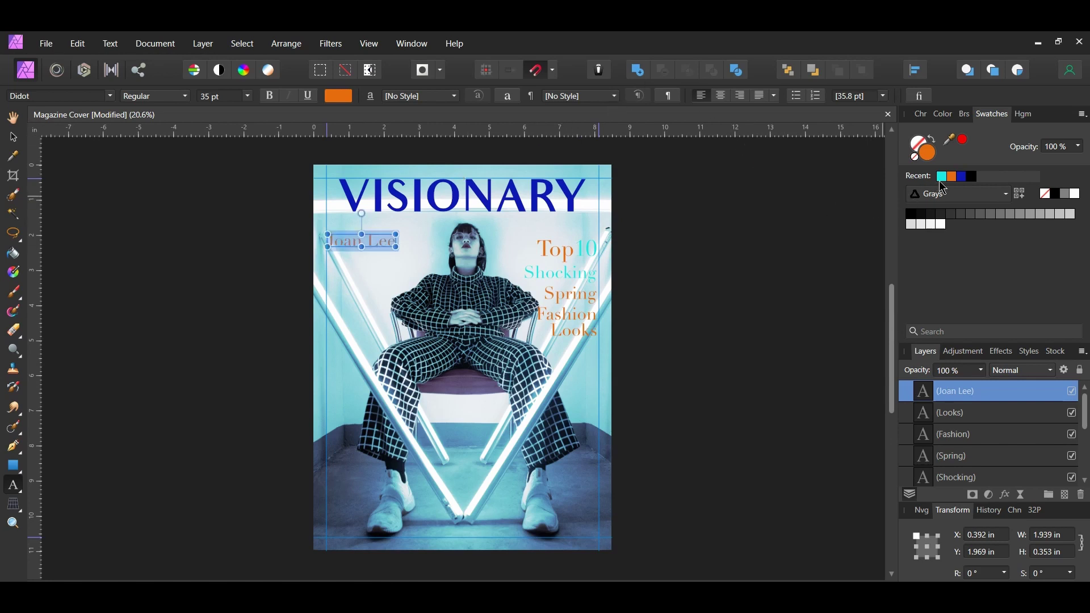
click(942, 177)
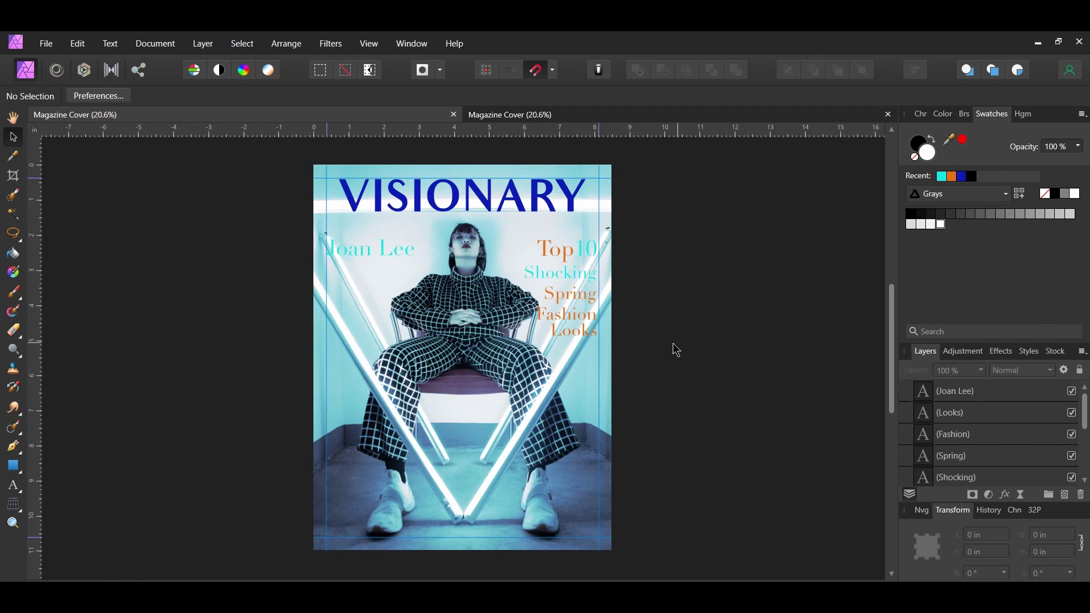
- Copy Spring/Fashion/Looks to the left as 'Exclusive Interview', 'With The Model', 'Turned Designer'
drag(680, 344, 499, 285)
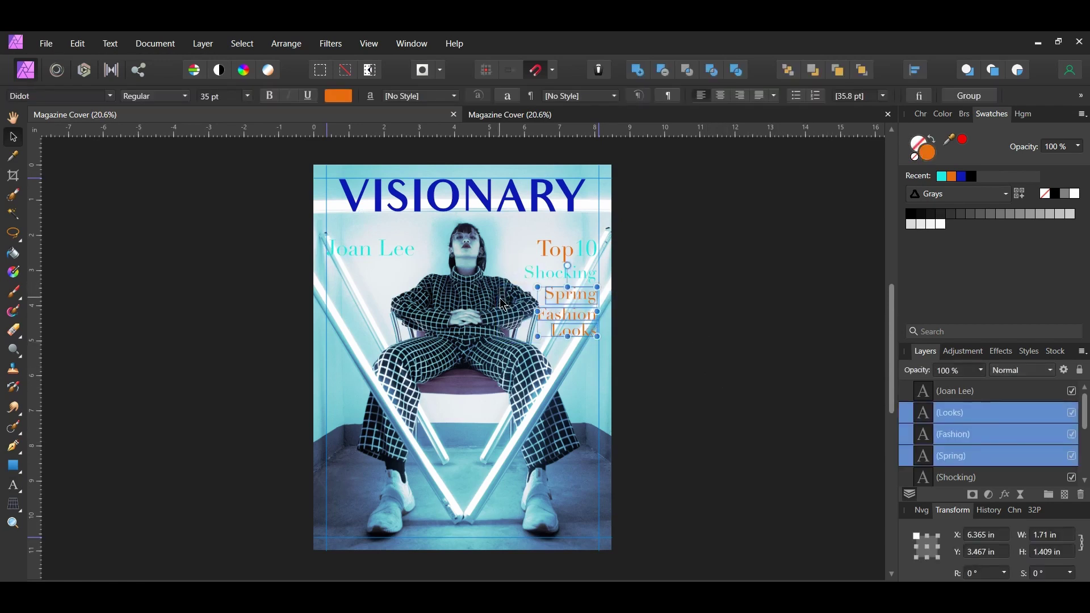
drag(571, 321, 369, 292)
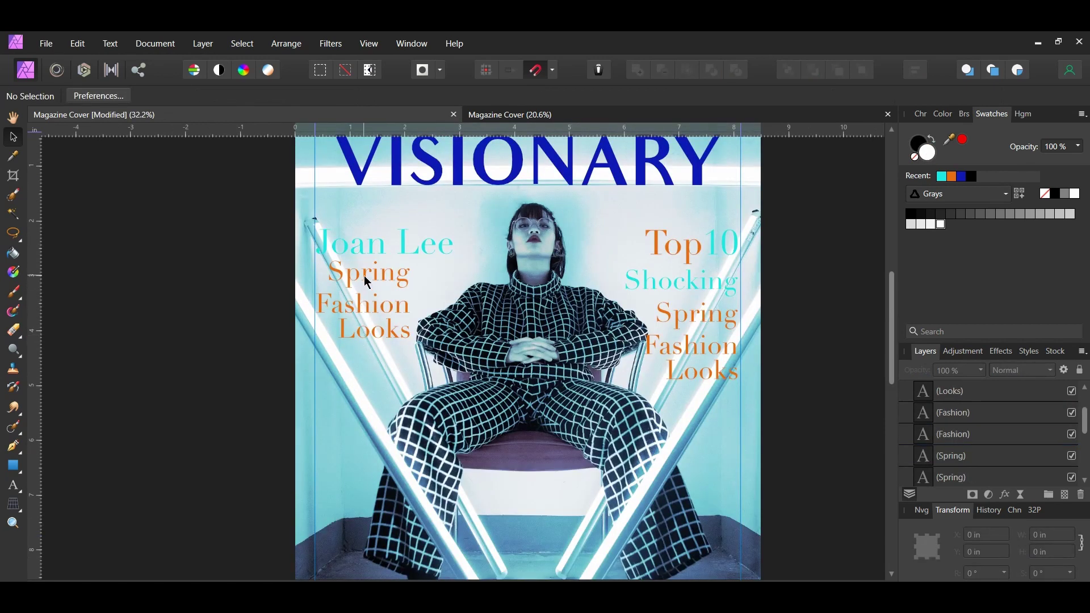
double_click(366, 280)
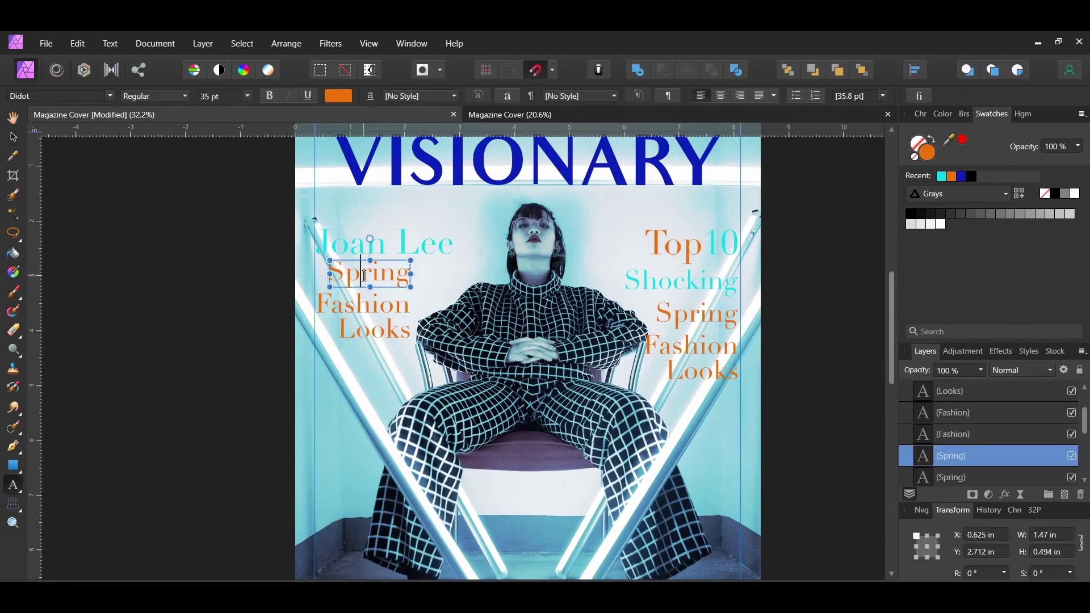
double_click(365, 277)
text(Exclusive Interview)
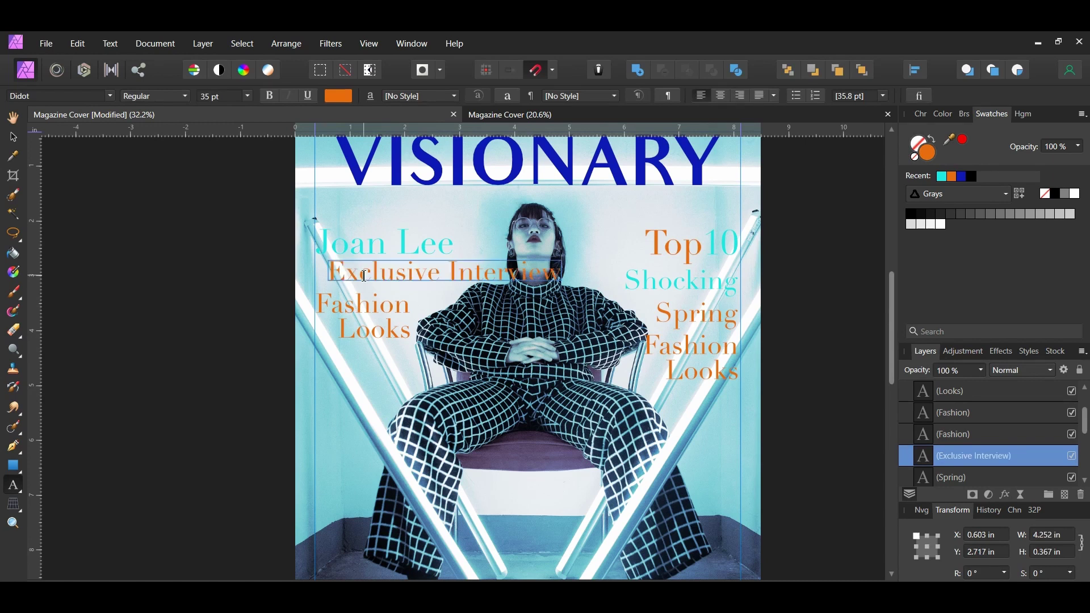
double_click(349, 307)
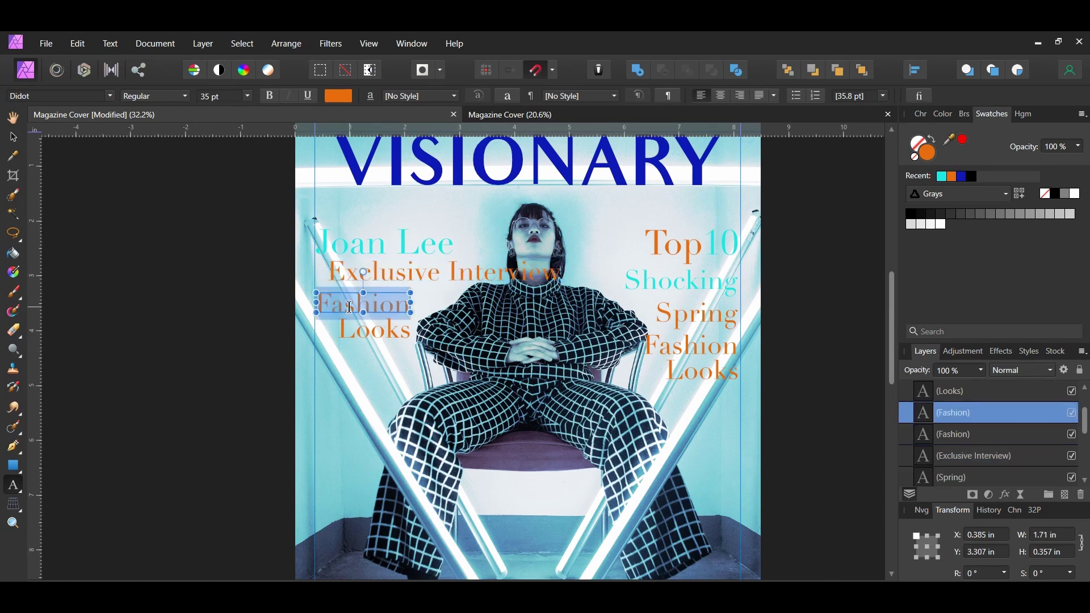
text(With Th)
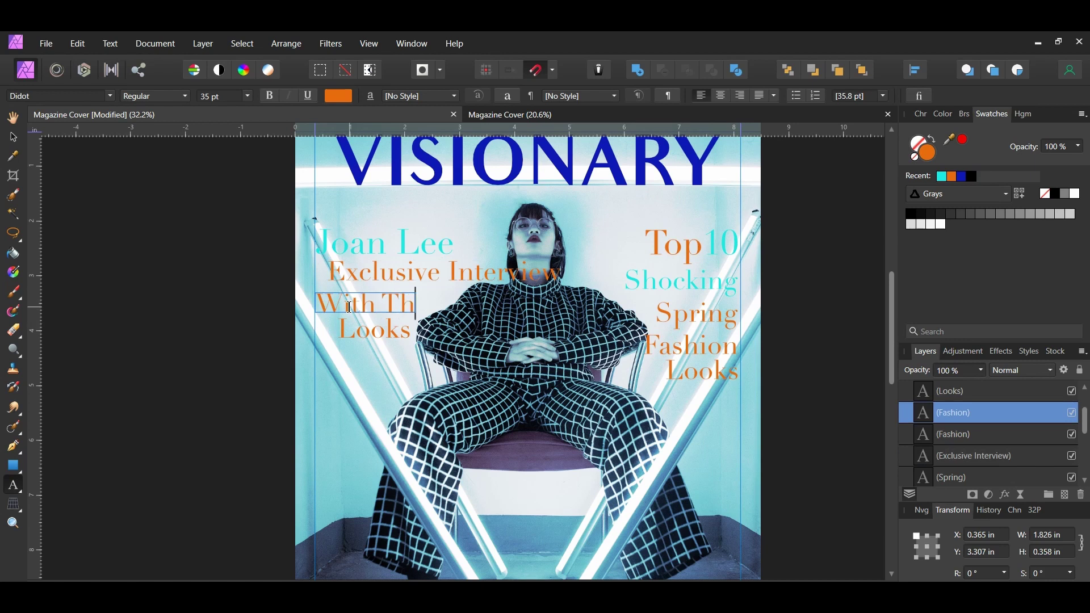
text(e Model)
double_click(379, 330)
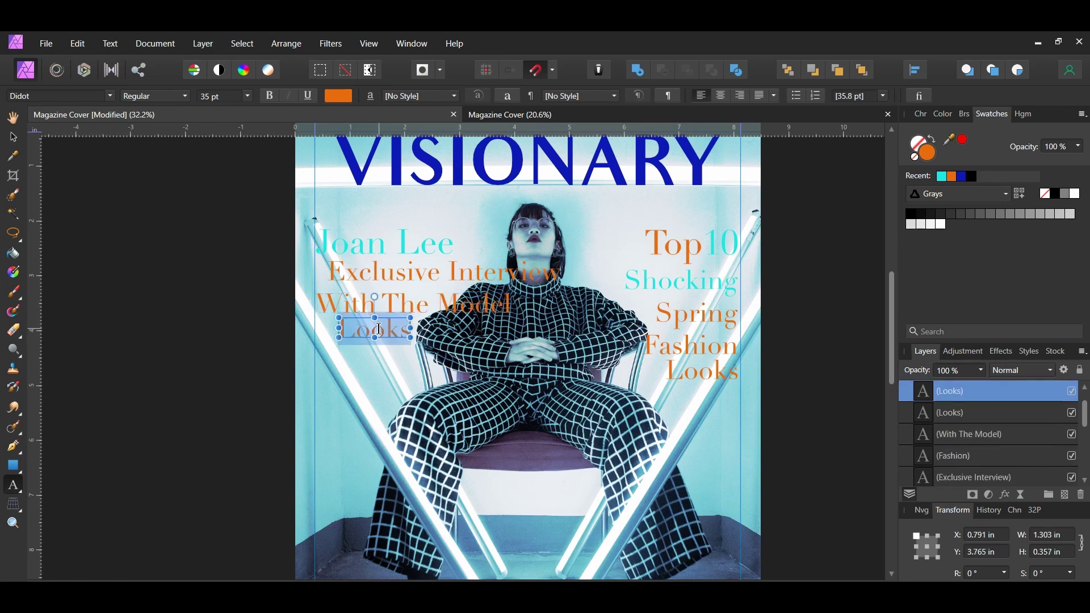
text(Turned Designer)
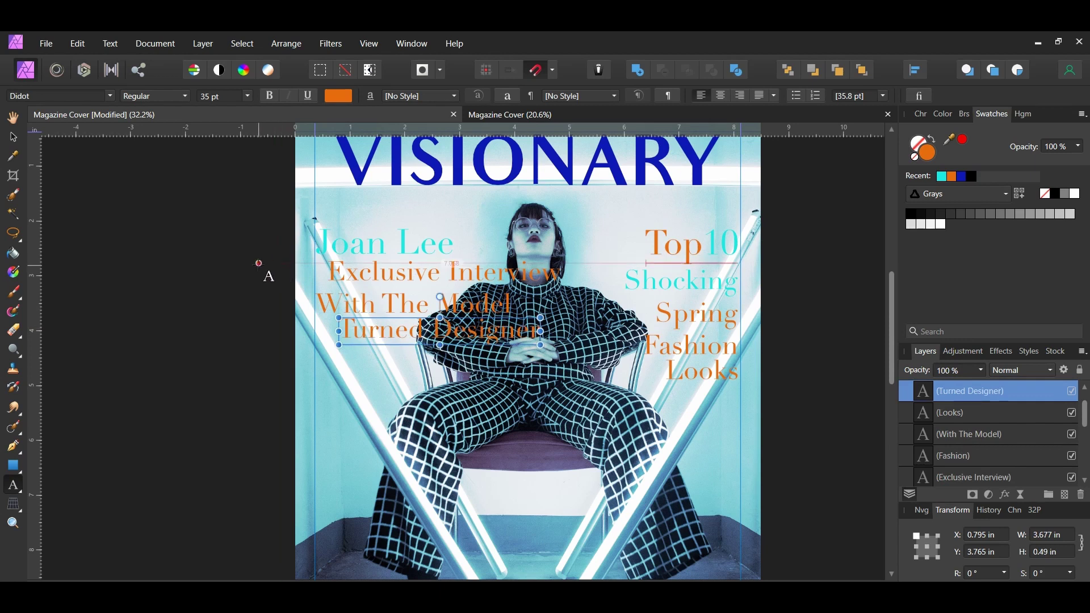
key(Escape)
- Set the three orange subtitle lines to 23 pt
key(v)
drag(259, 230, 507, 366)
click(211, 98)
text(23)
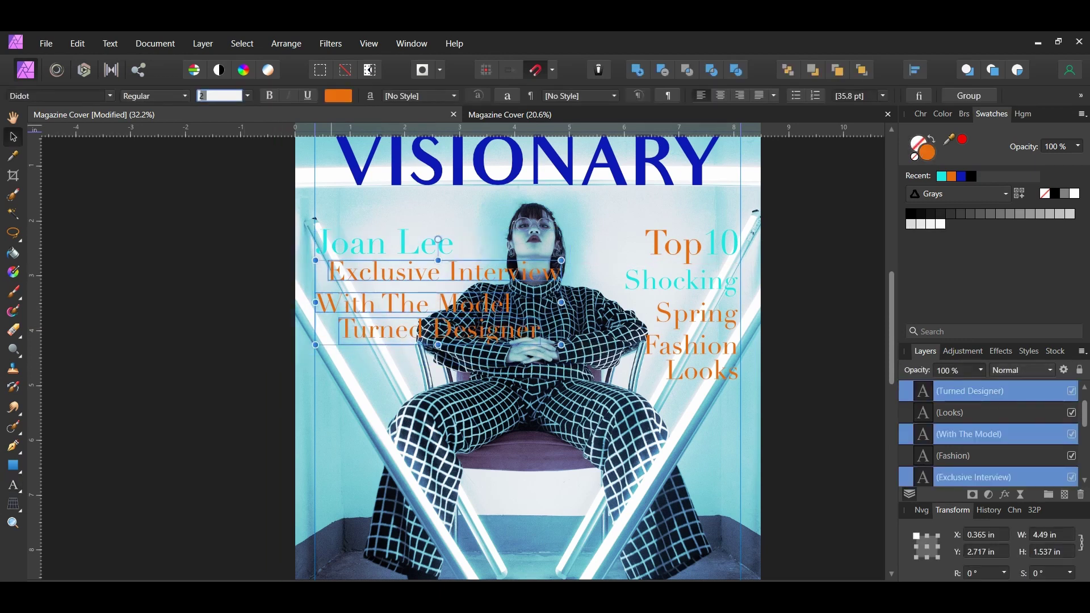
key(Return)
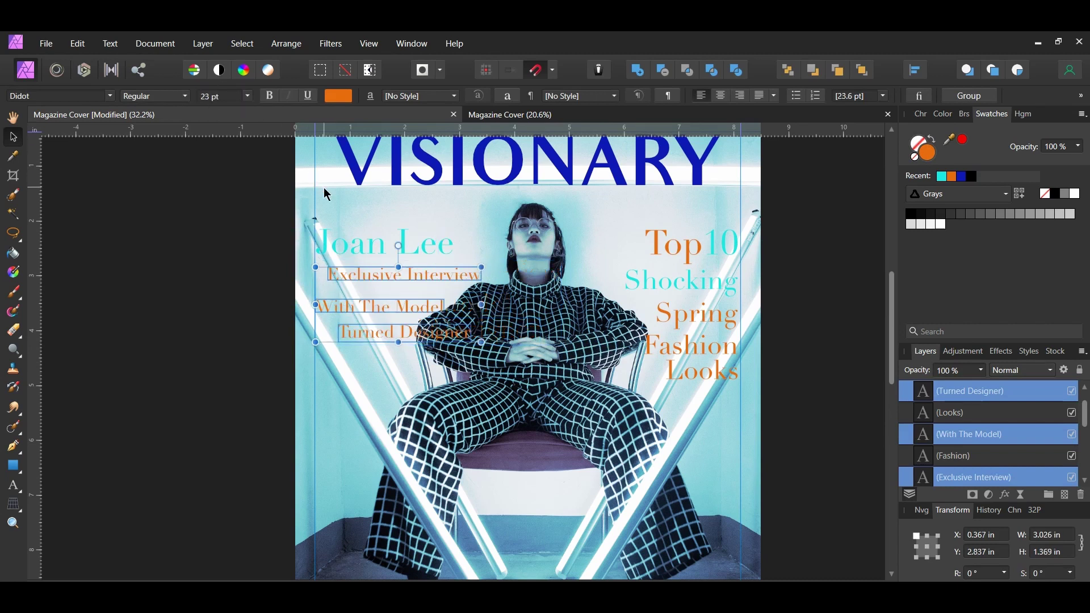
click(370, 328)
click(254, 170)
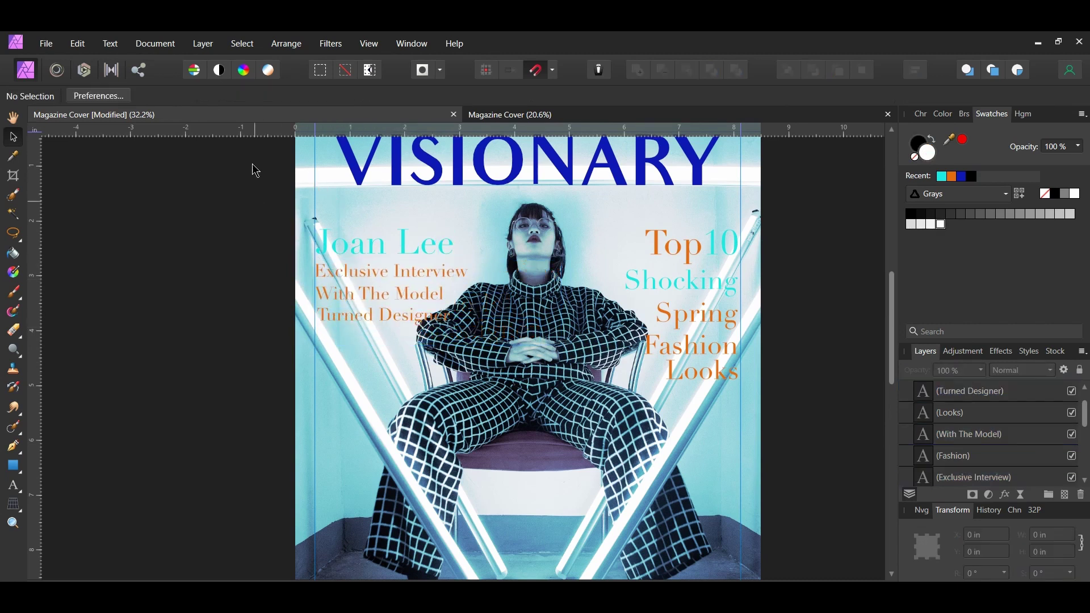
- Left-align the name and three subtitles and space them evenly top to bottom
drag(254, 207, 467, 346)
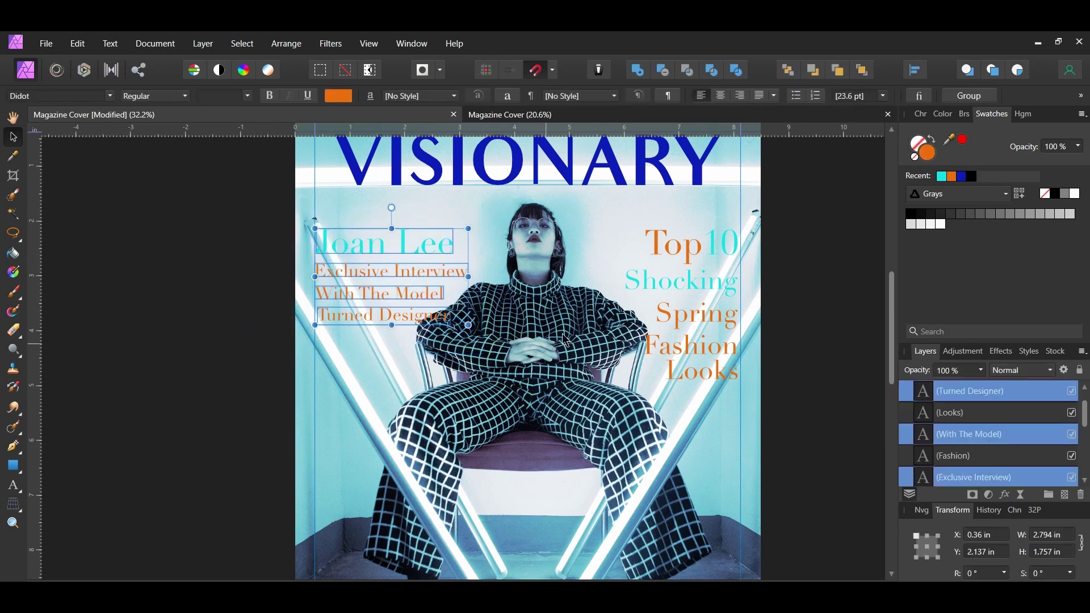
click(918, 72)
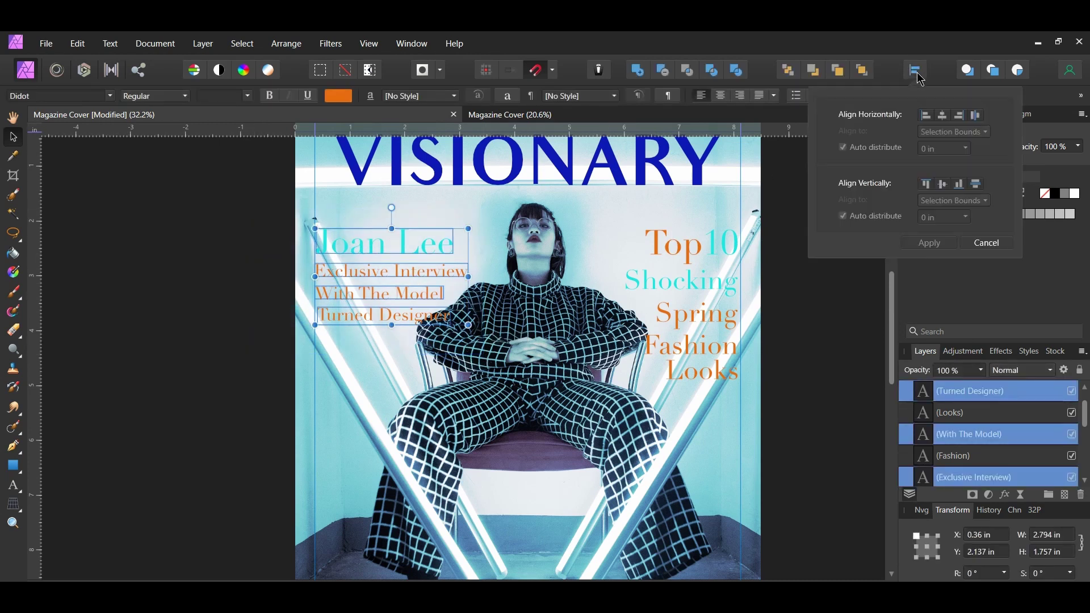
click(927, 116)
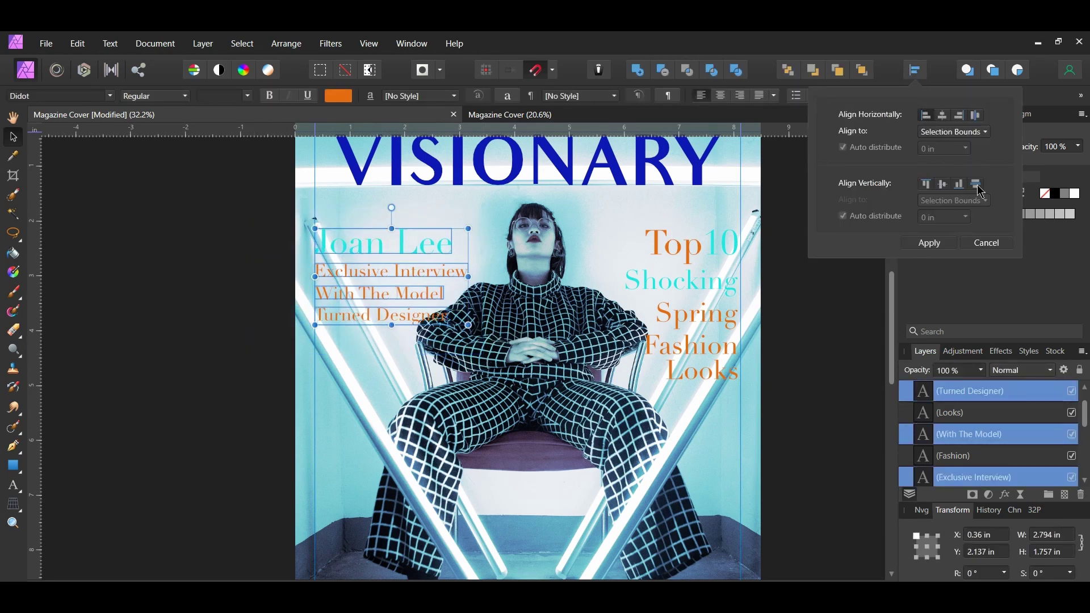
click(976, 184)
click(929, 243)
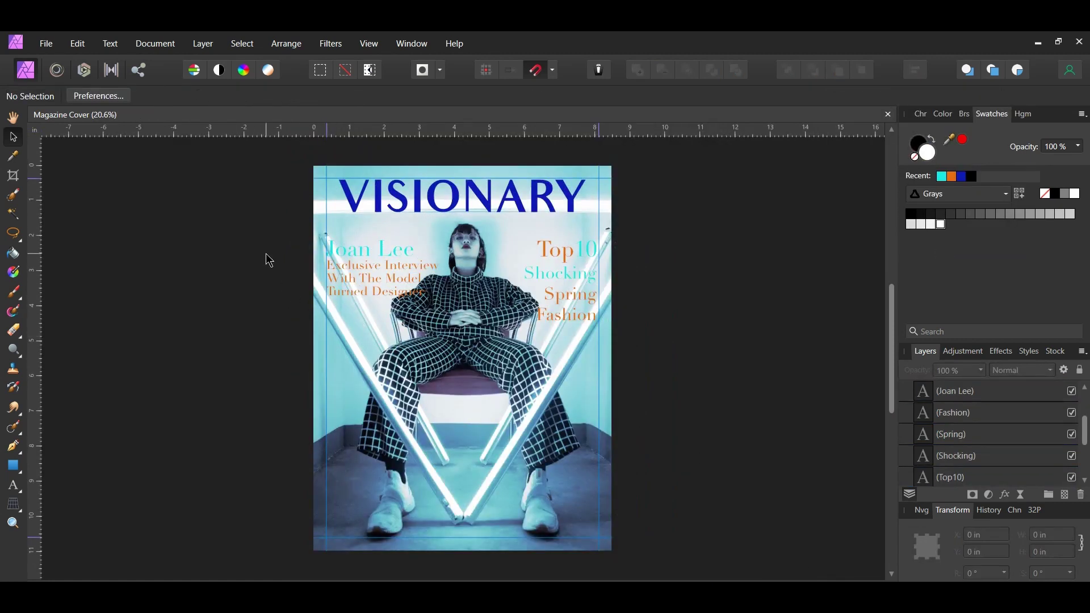
- Move the subtitle lines down and copy them to the lower left of the cover
drag(265, 253, 482, 326)
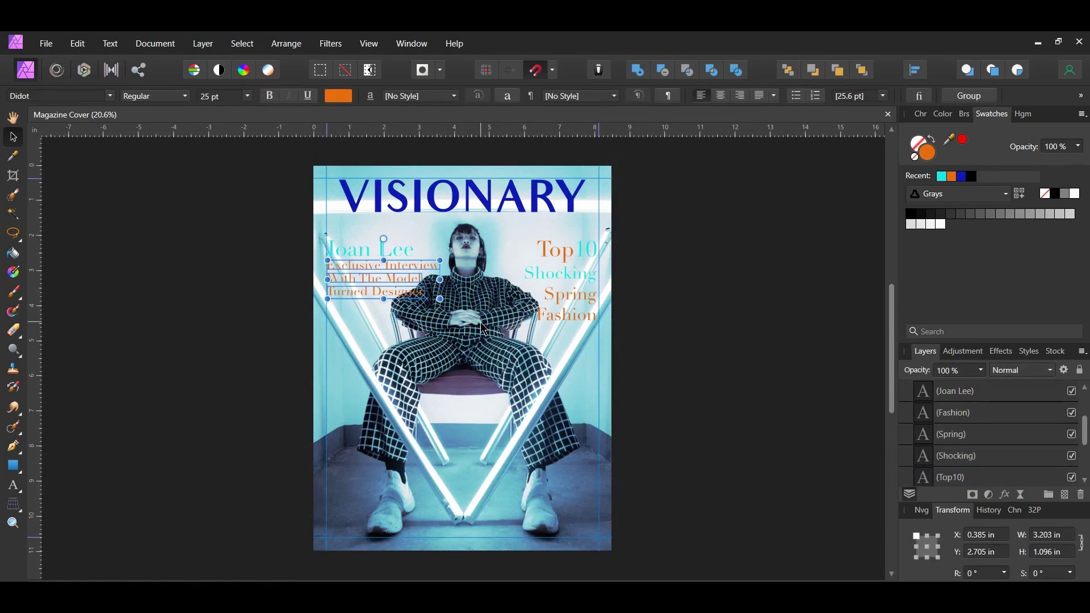
drag(353, 294, 356, 425)
drag(357, 427, 374, 452)
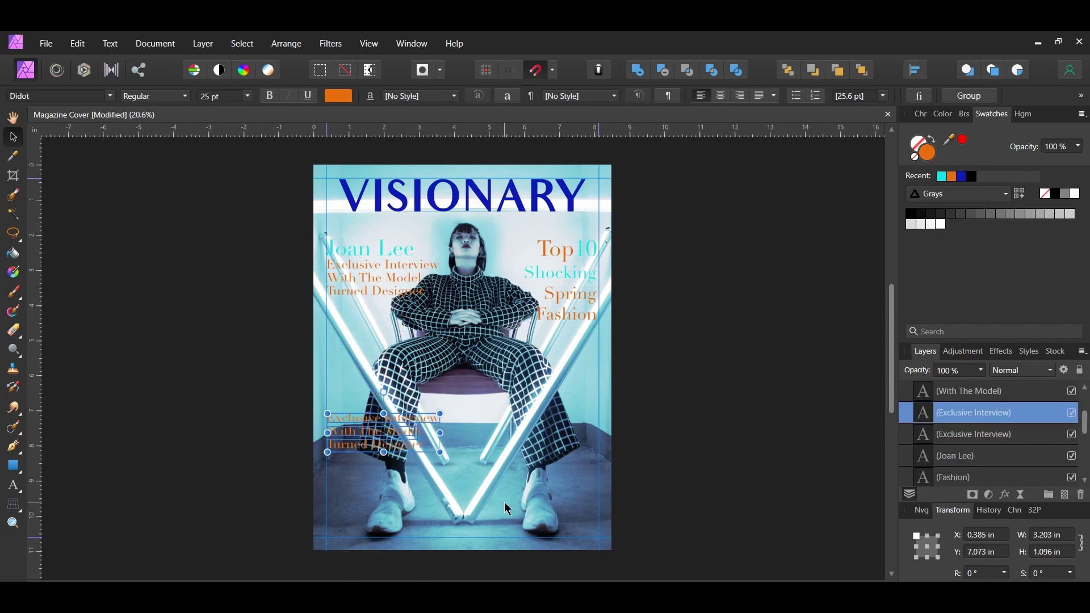
- Retype the copied lines as 'How to Dress For Spring', 'Shorts' and 'Dresses'
scroll(400, 455, up, 5)
triple_click(321, 369)
text(How to Dress For Spring)
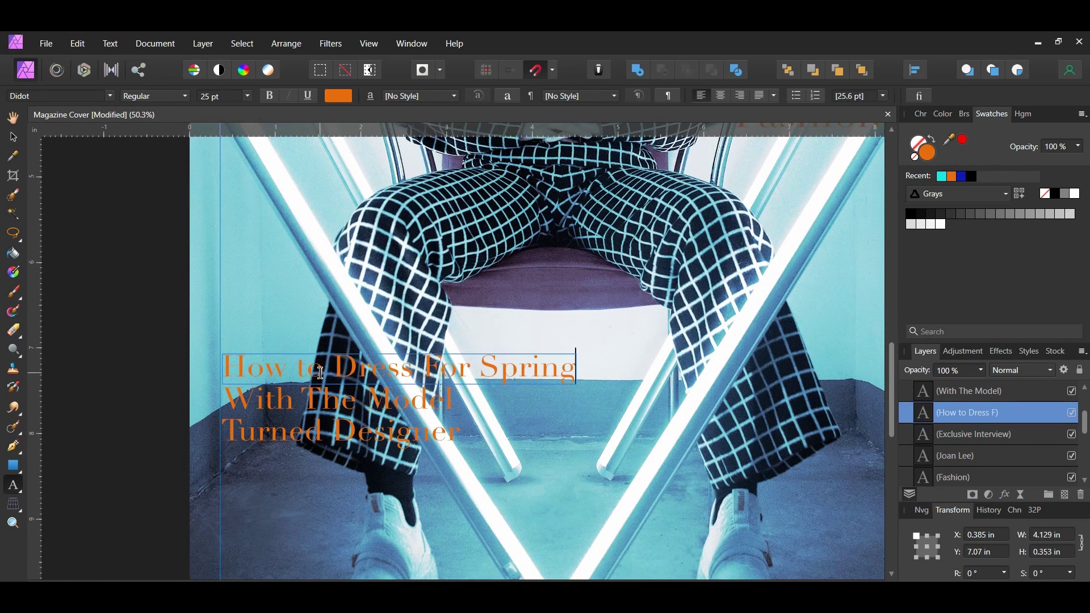
click(275, 400)
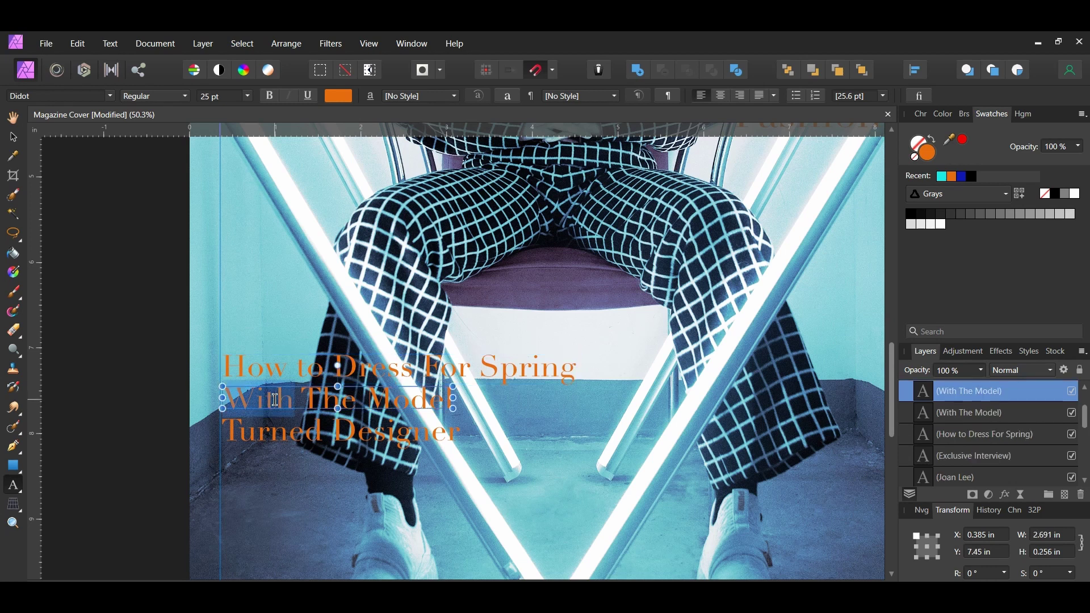
triple_click(276, 400)
text(Shorts)
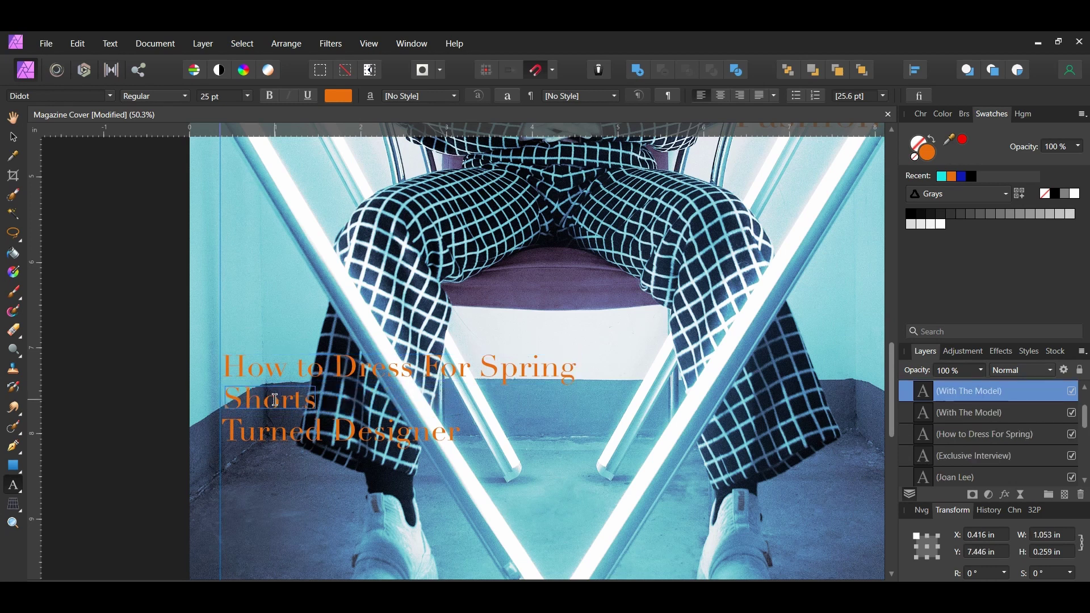
triple_click(280, 431)
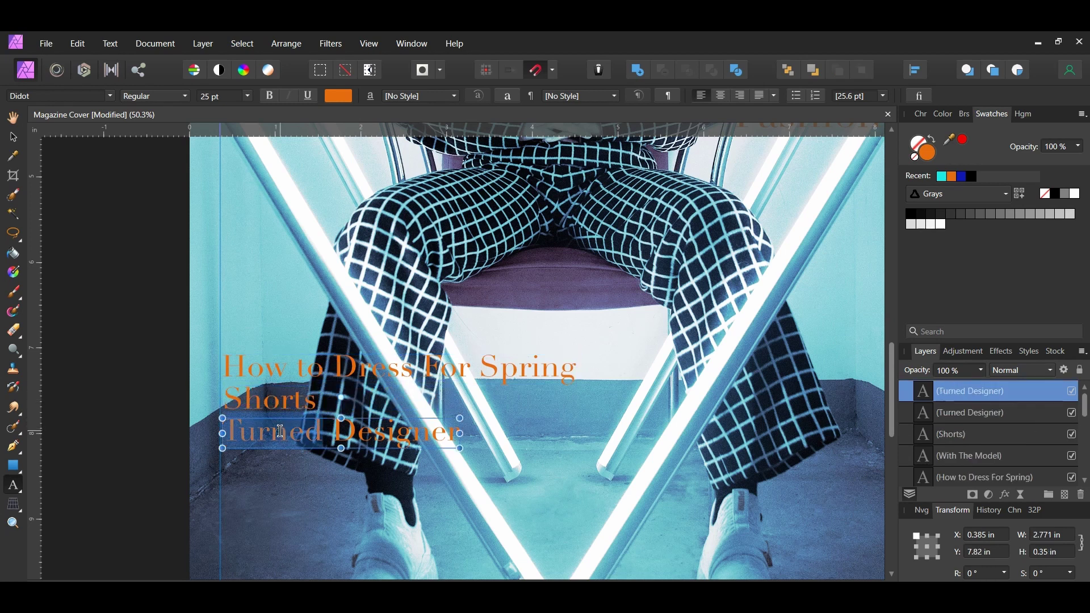
triple_click(281, 431)
text(Dresses)
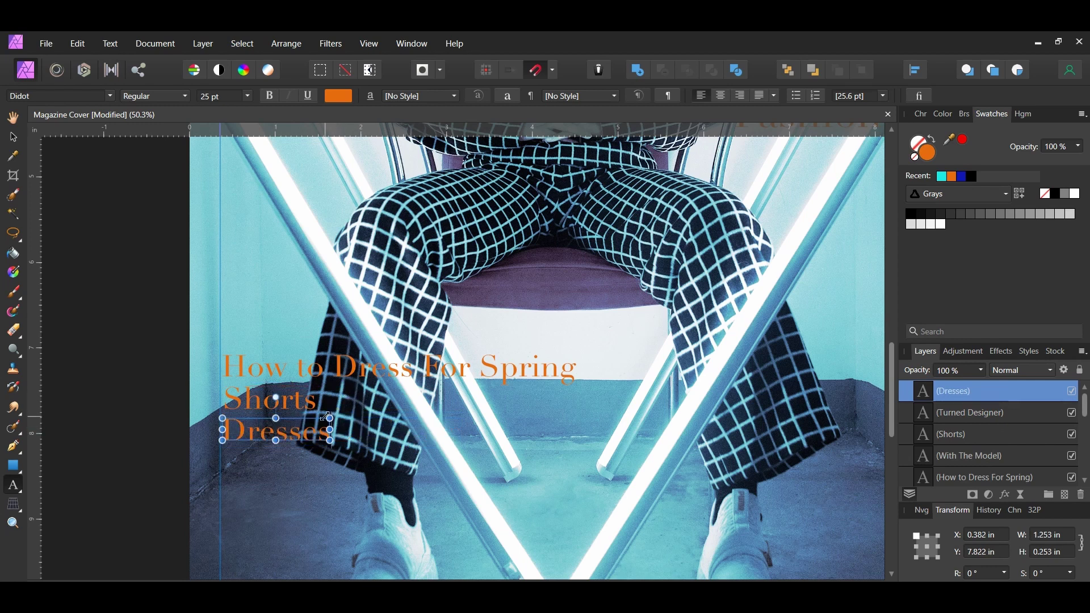
- Add two more Dresses lines below and retype them as 'Accessories' and '& More'
key(ctrl+j)
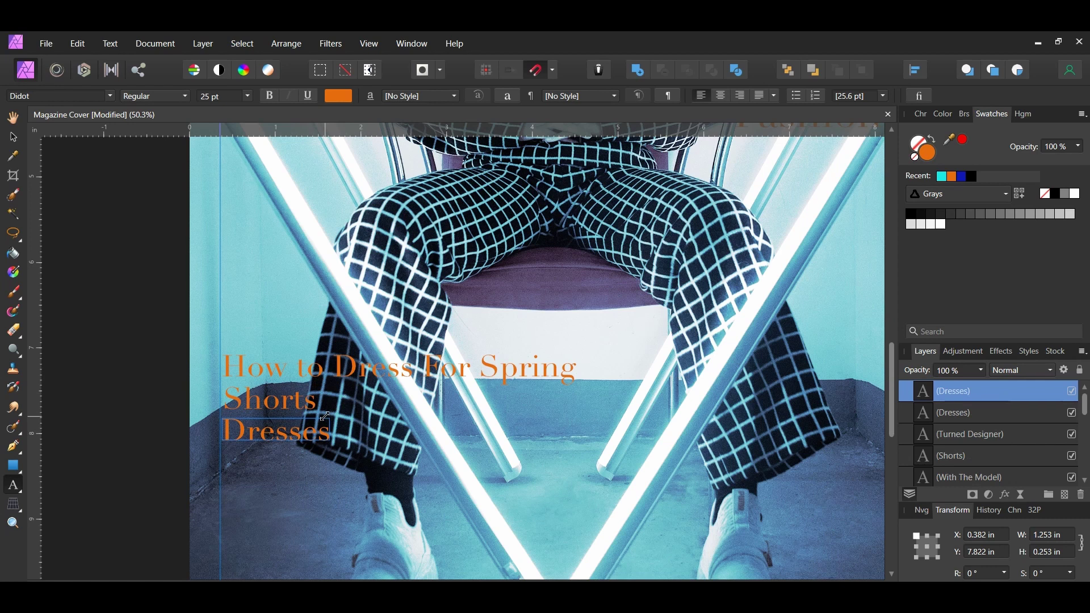
key(ctrl+j)
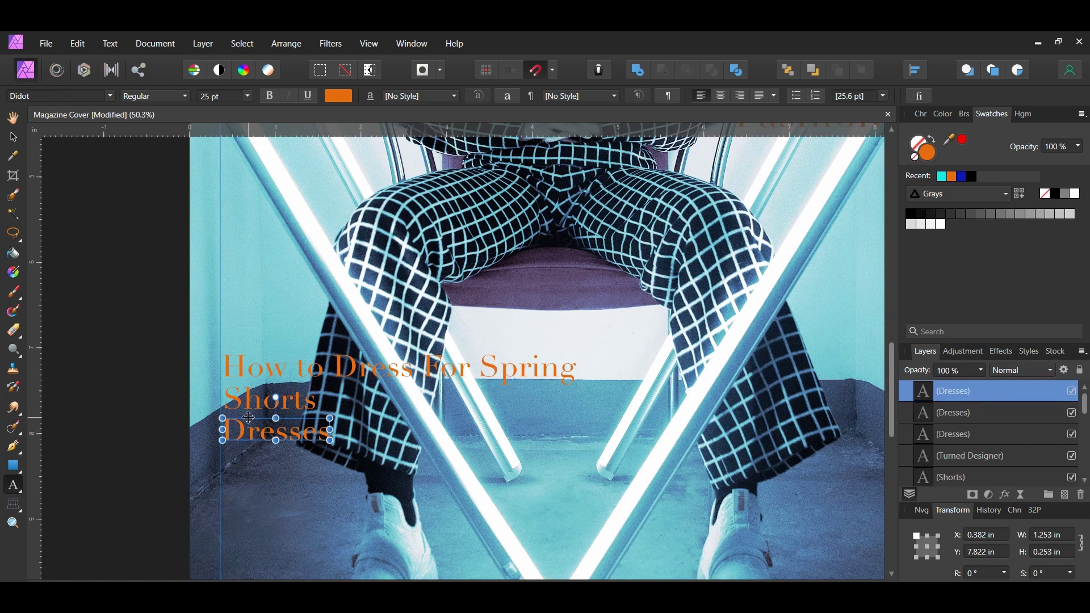
drag(249, 418, 276, 490)
click(252, 464)
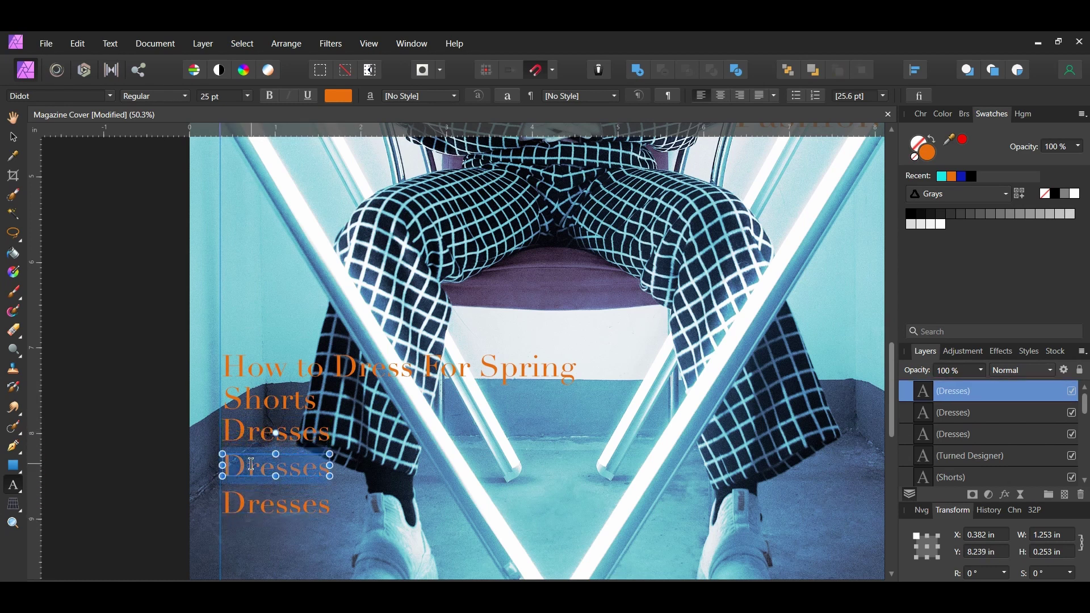
double_click(251, 465)
text(Accessories)
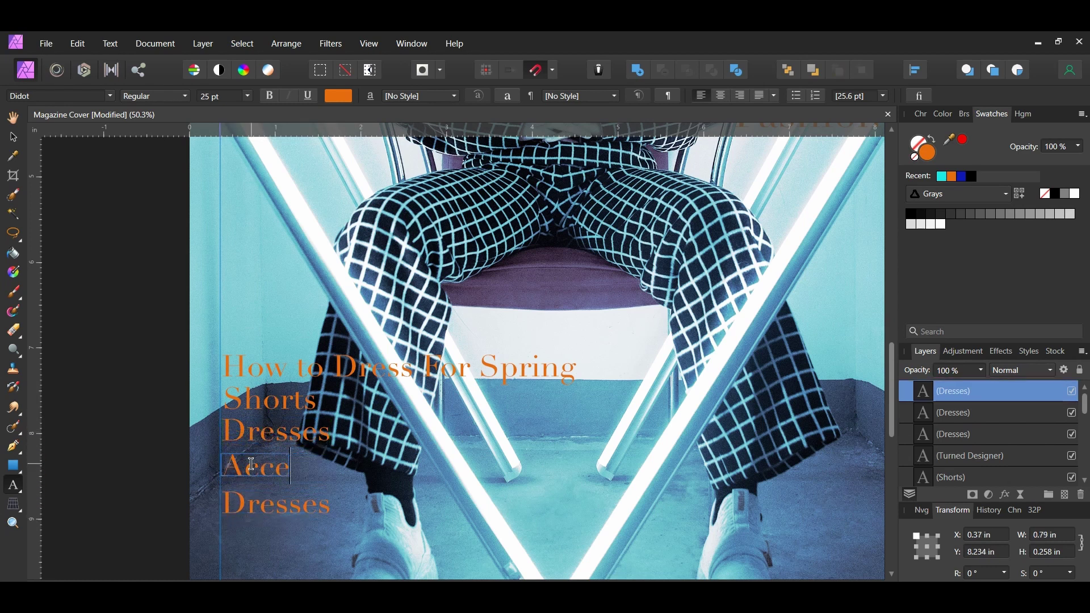
double_click(256, 504)
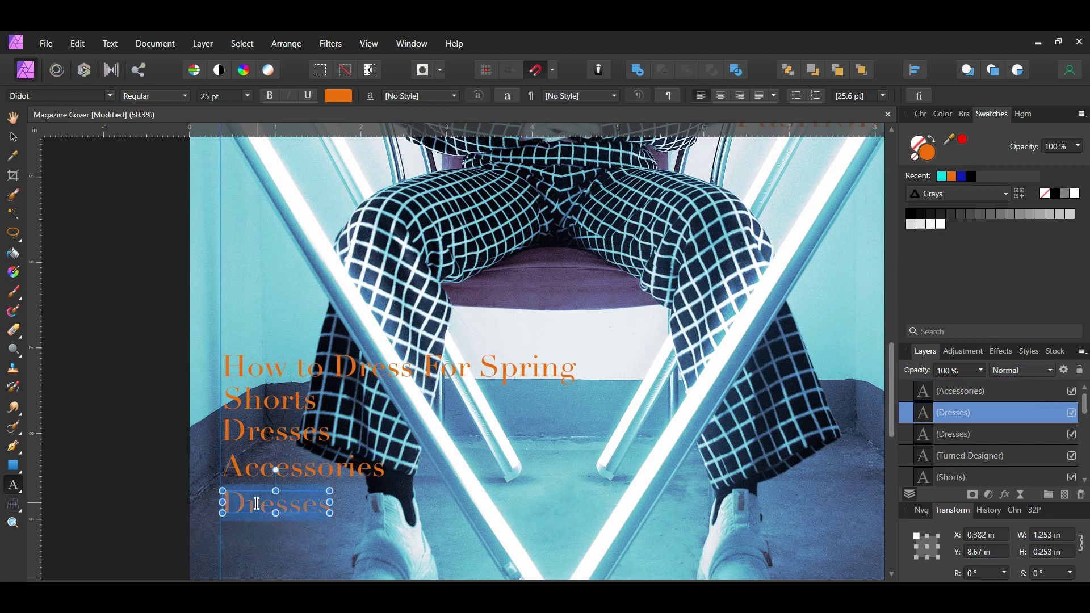
text(& Mor)
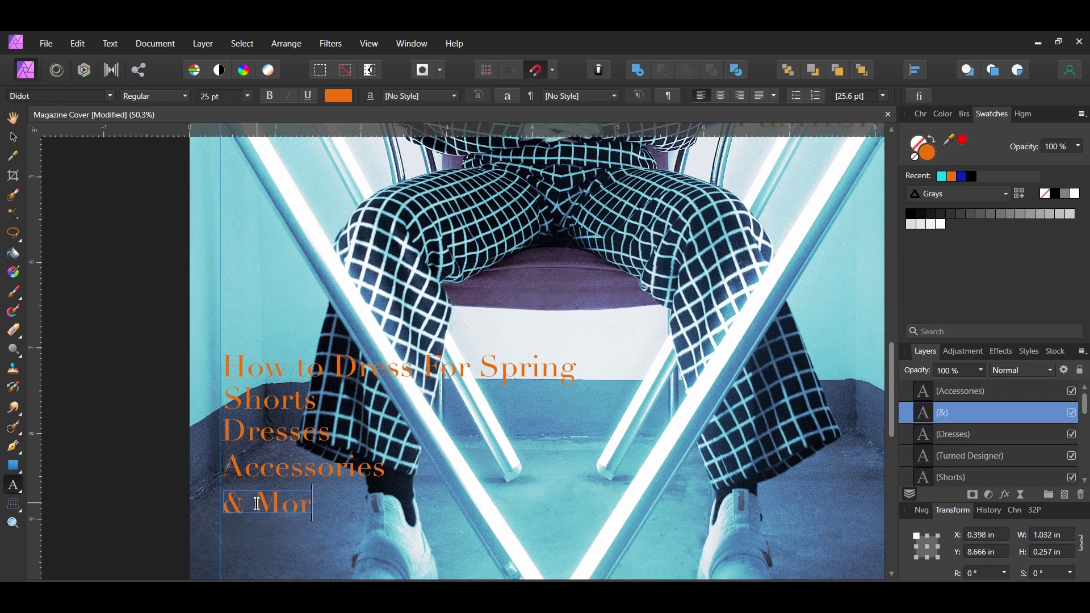
text(e)
key(Escape)
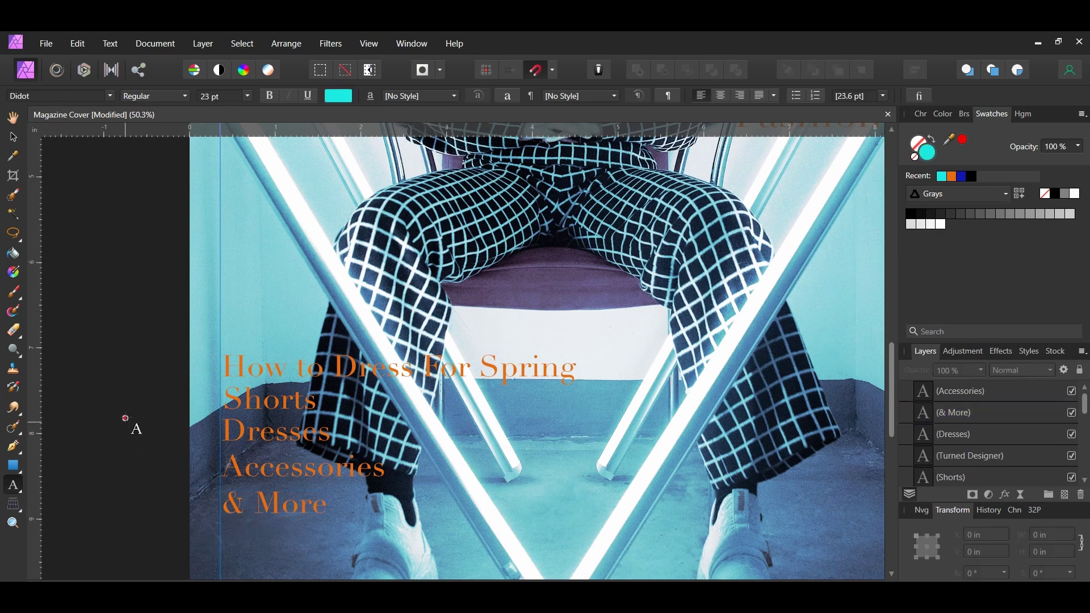
- Nudge the list lines under the heading slightly right and colour them cyan
key(v)
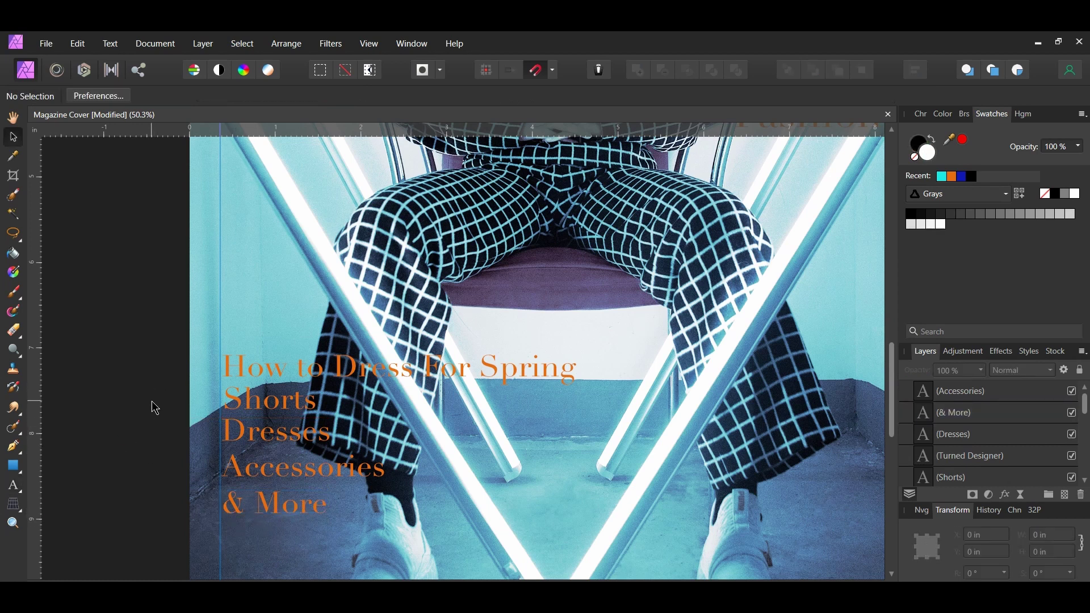
drag(135, 376, 397, 543)
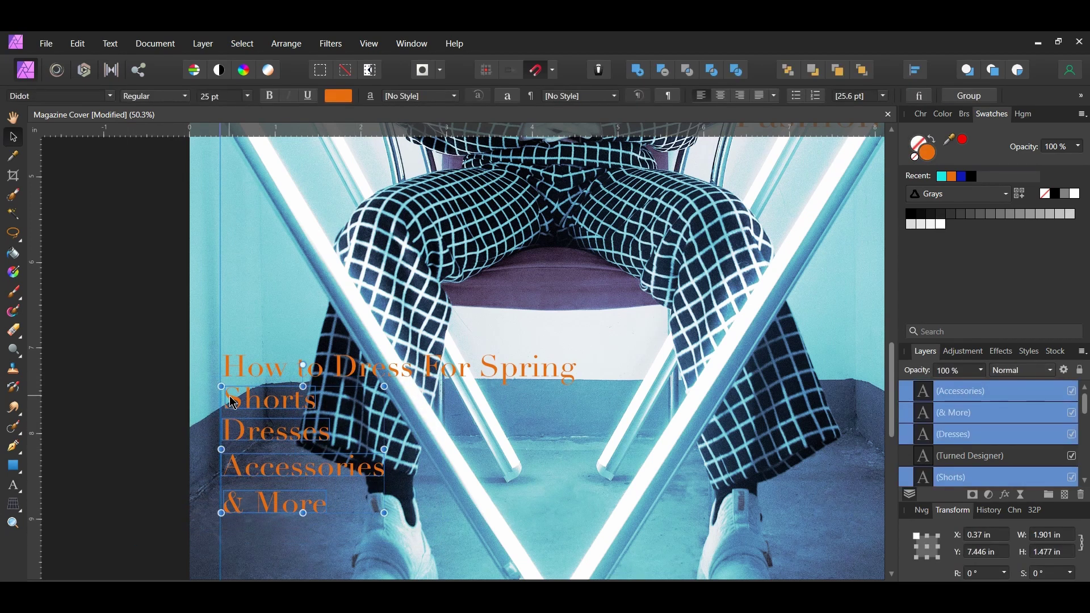
drag(230, 397, 253, 398)
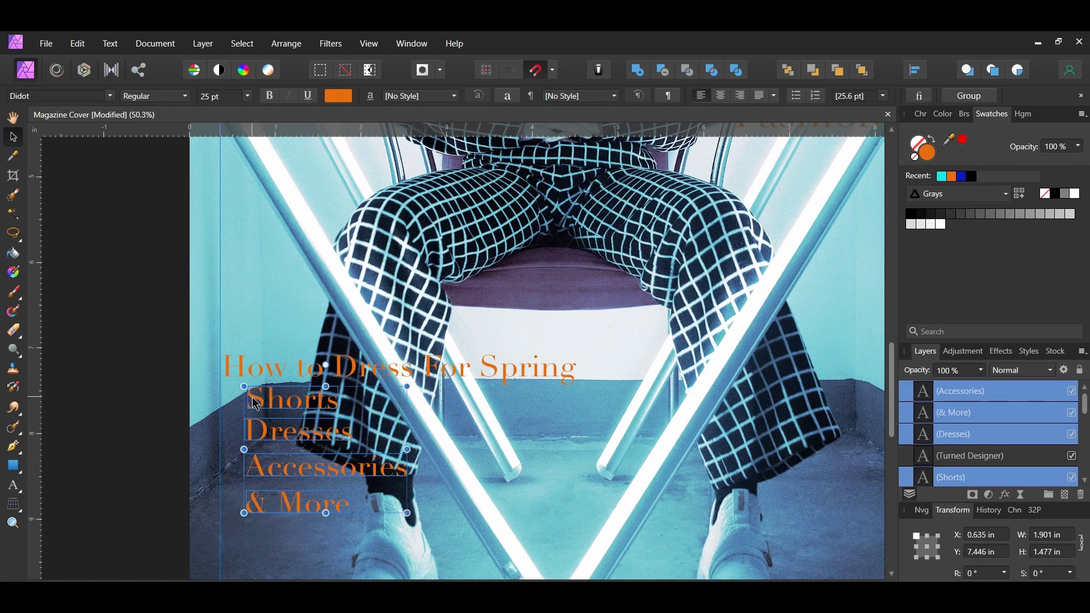
click(942, 178)
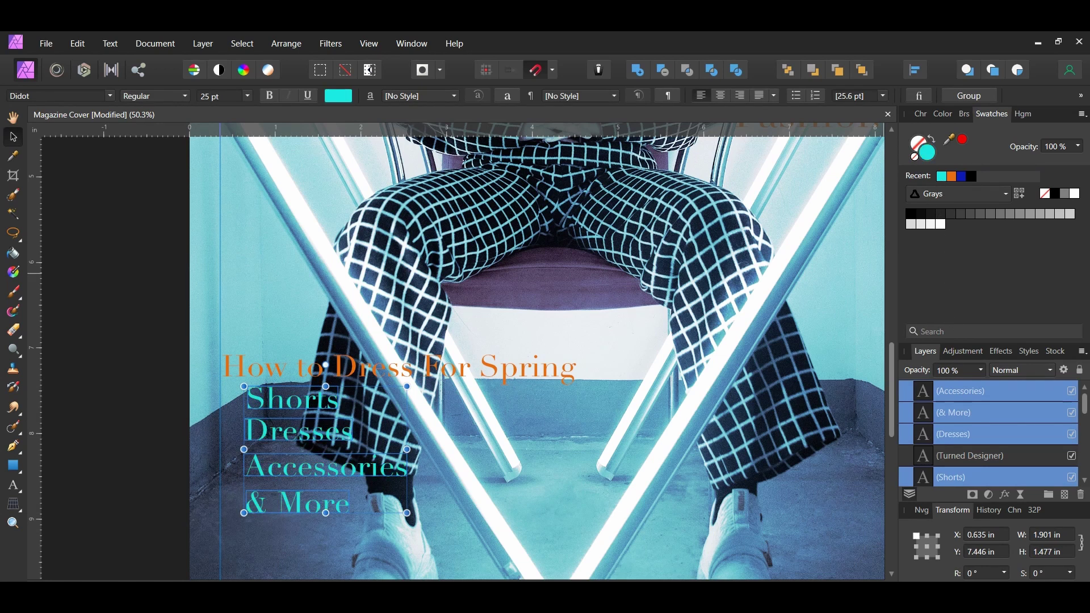
click(139, 462)
- Space the four list lines evenly from top to bottom
key(ctrl+0)
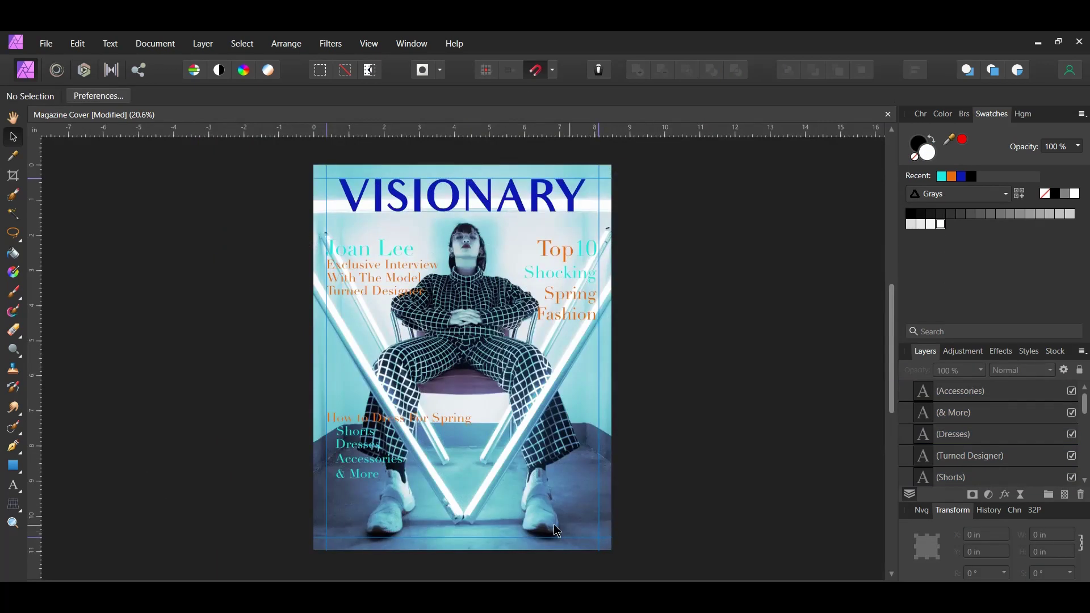
drag(276, 399, 504, 504)
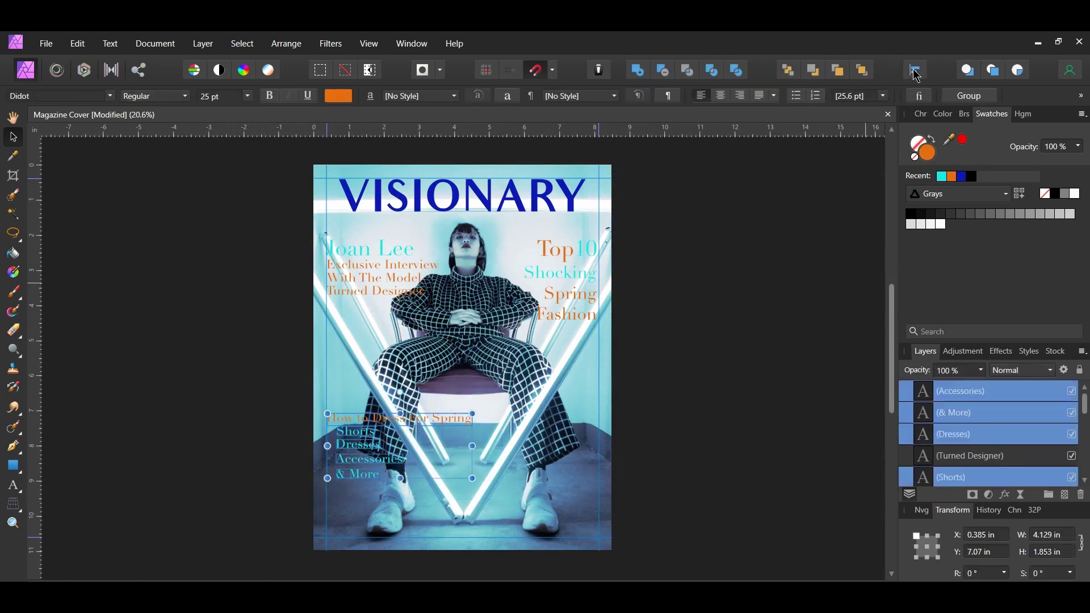
click(916, 70)
click(977, 188)
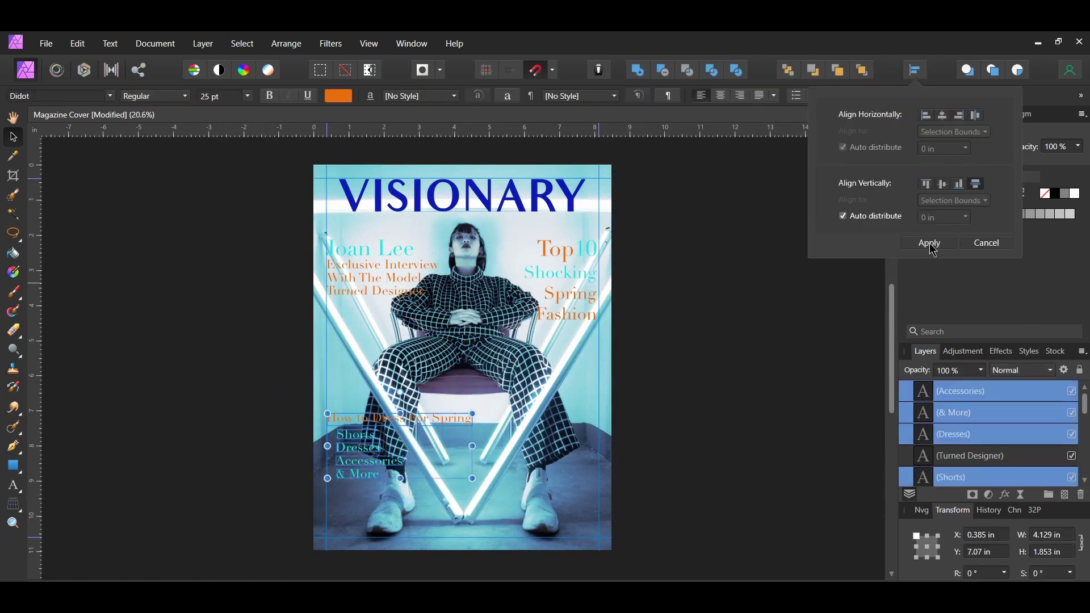
click(929, 243)
click(427, 410)
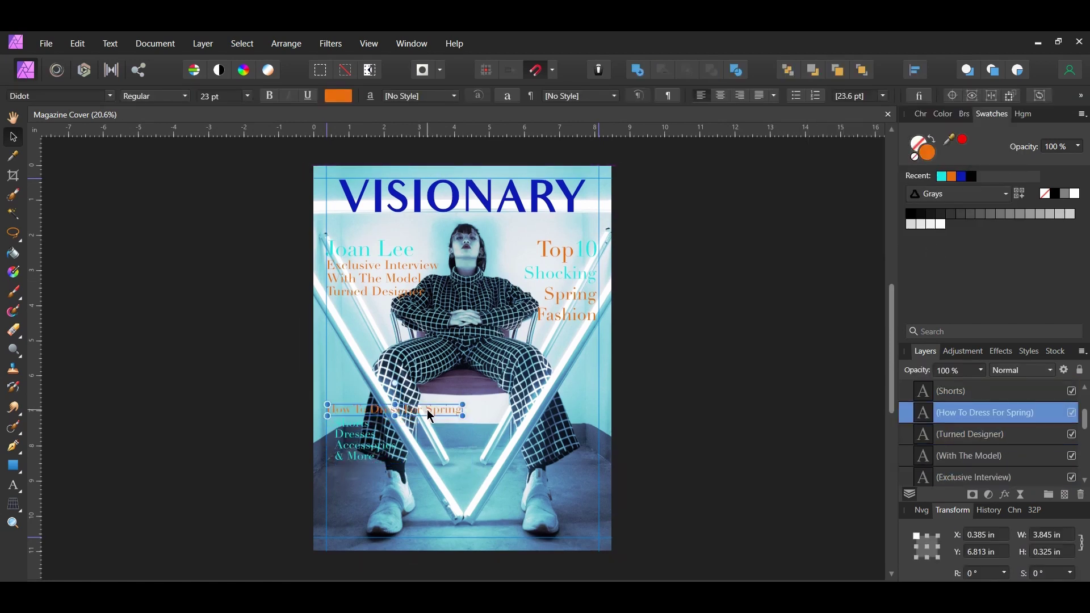
- Duplicate the heading to the bottom, retype it '15 Trendsetters You Should Know About', colour it cyan
key(ctrl+j)
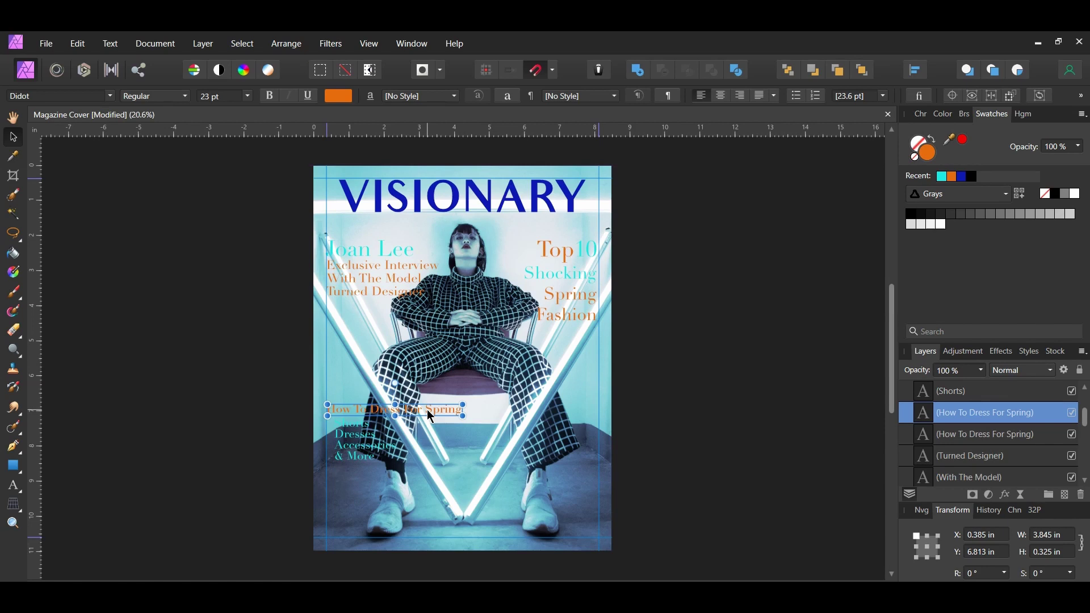
drag(427, 410, 469, 518)
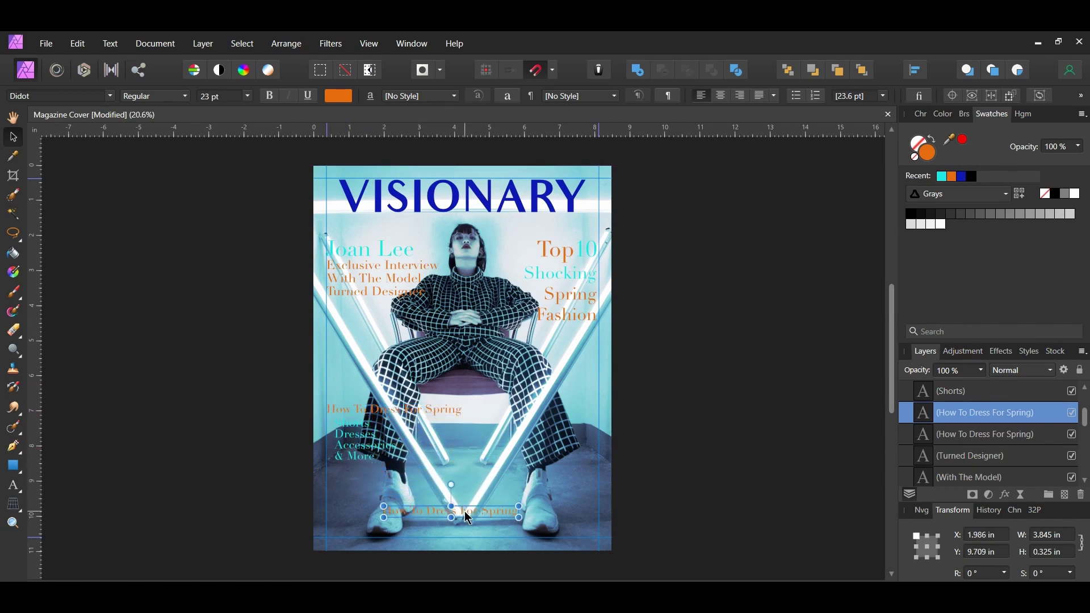
double_click(468, 518)
key(ctrl+a)
text(15 Trendsett)
scroll(630, 477, up, 2)
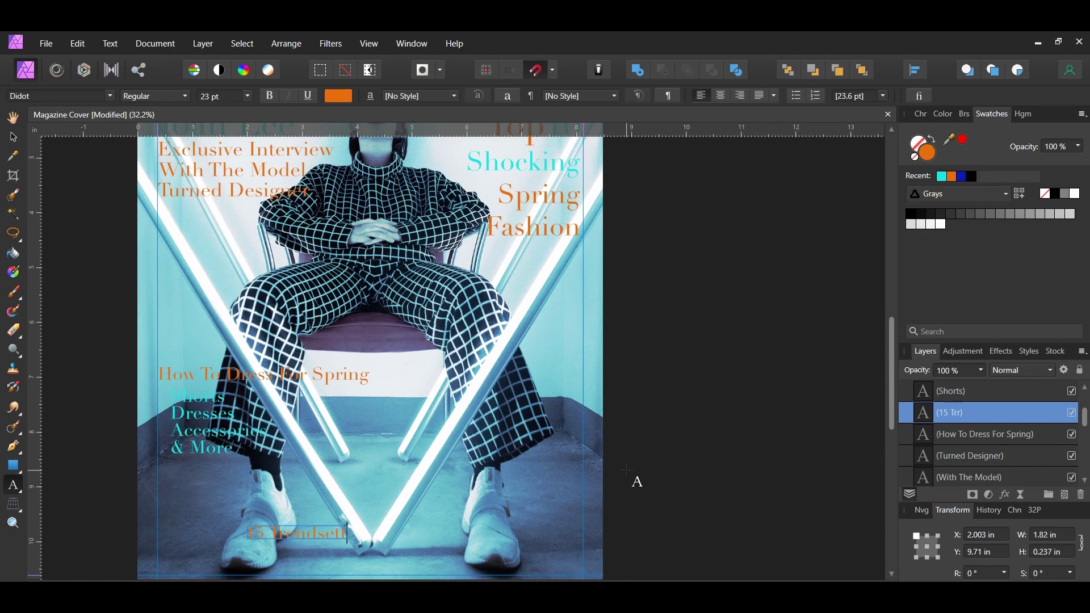
text(ers You Should Know About)
key(Escape)
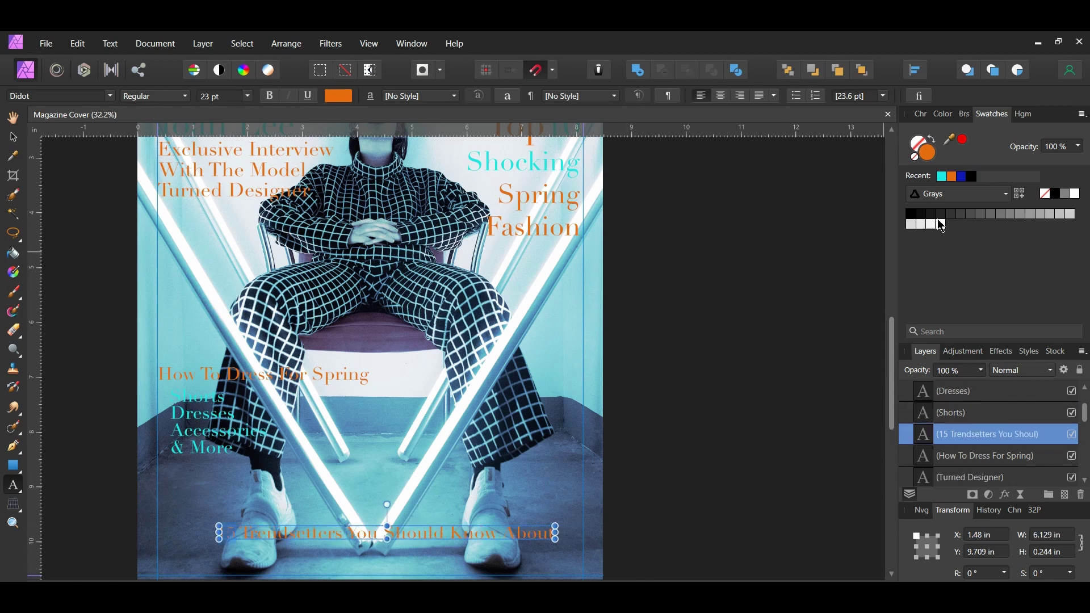
click(943, 177)
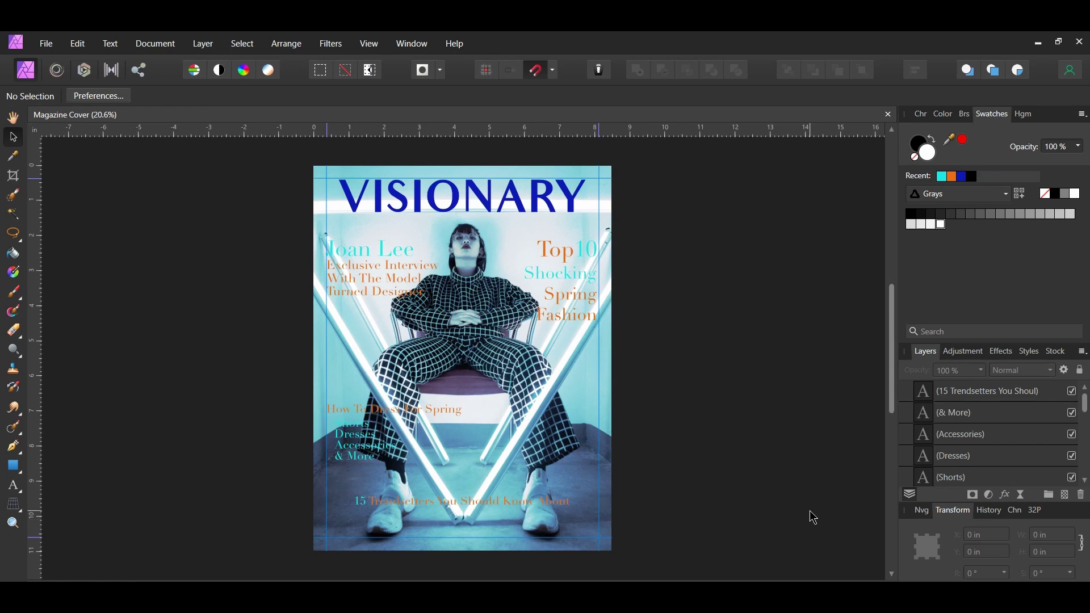
- Bring the bar-code image onto the cover and shrink it into the lower-left corner
click(46, 44)
click(56, 194)
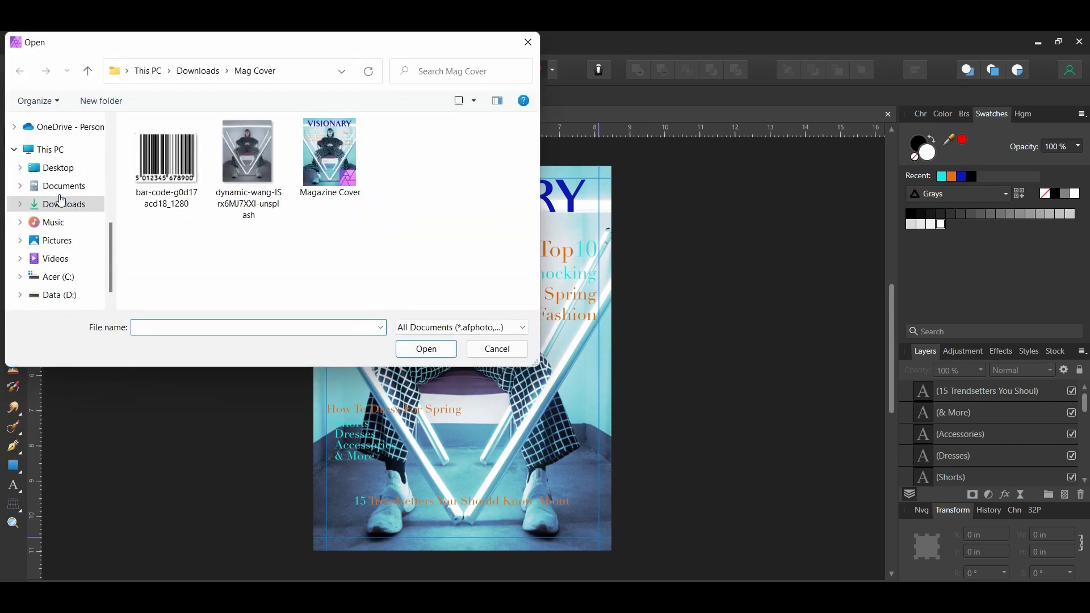
click(167, 162)
drag(166, 162, 426, 449)
click(481, 350)
drag(564, 473, 364, 509)
click(766, 530)
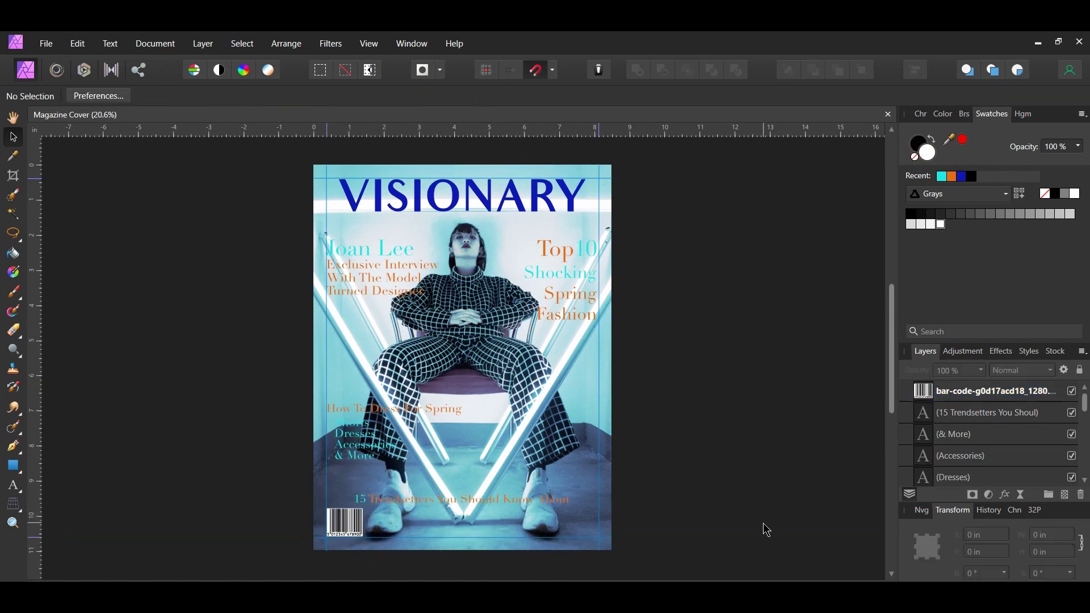
click(369, 44)
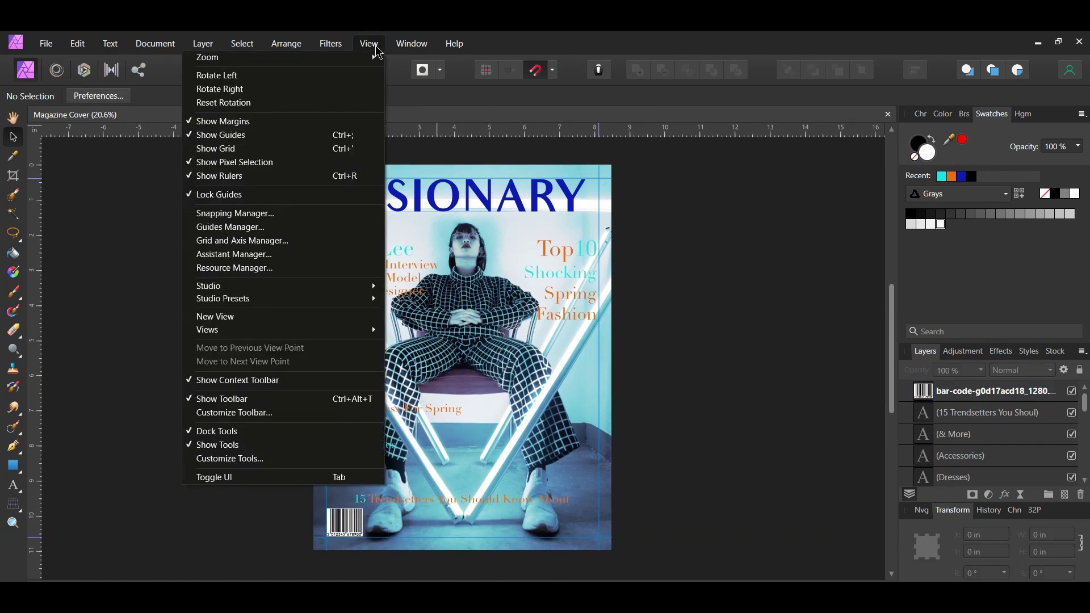
- Hide the guide lines on the cover through the View menu
click(348, 200)
click(369, 44)
click(335, 132)
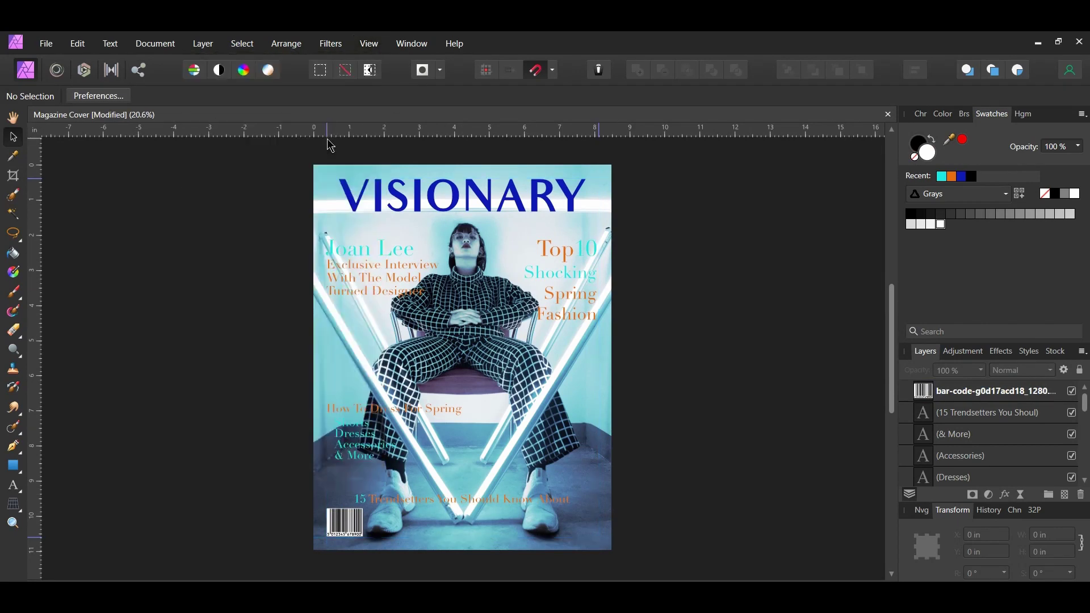
- Add a Brightness / Contrast adjustment to the cover photo layer: brightness 15%, contrast -10%
scroll(997, 445, down, 10)
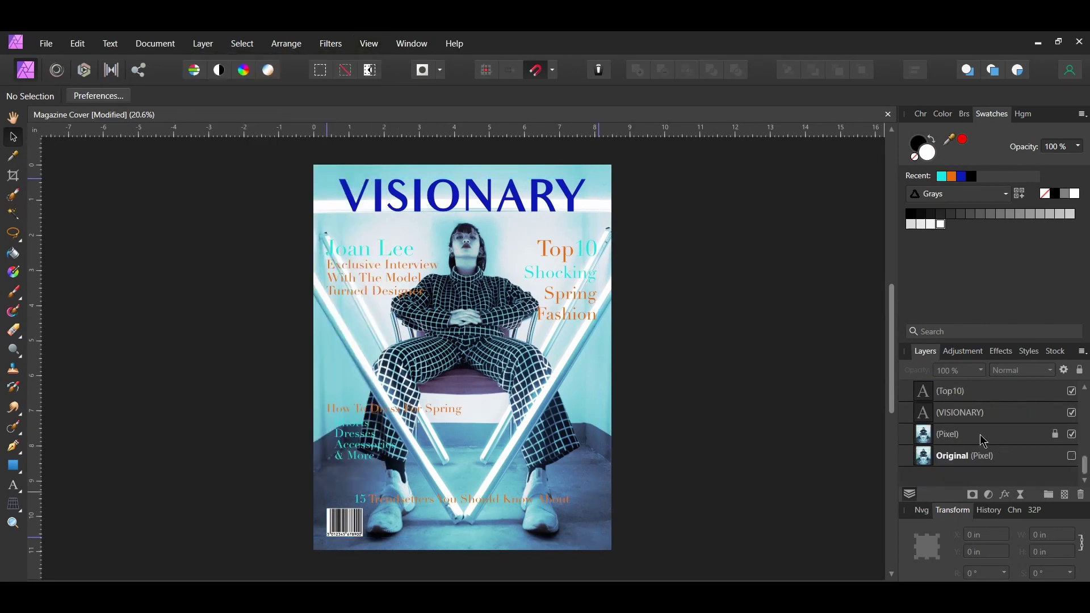
click(984, 437)
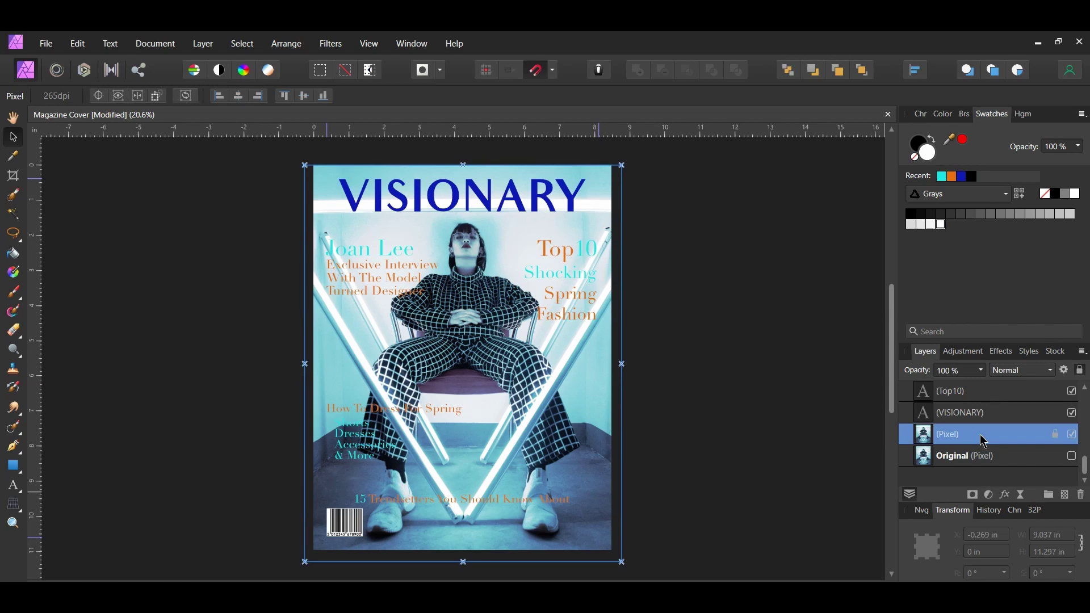
click(989, 496)
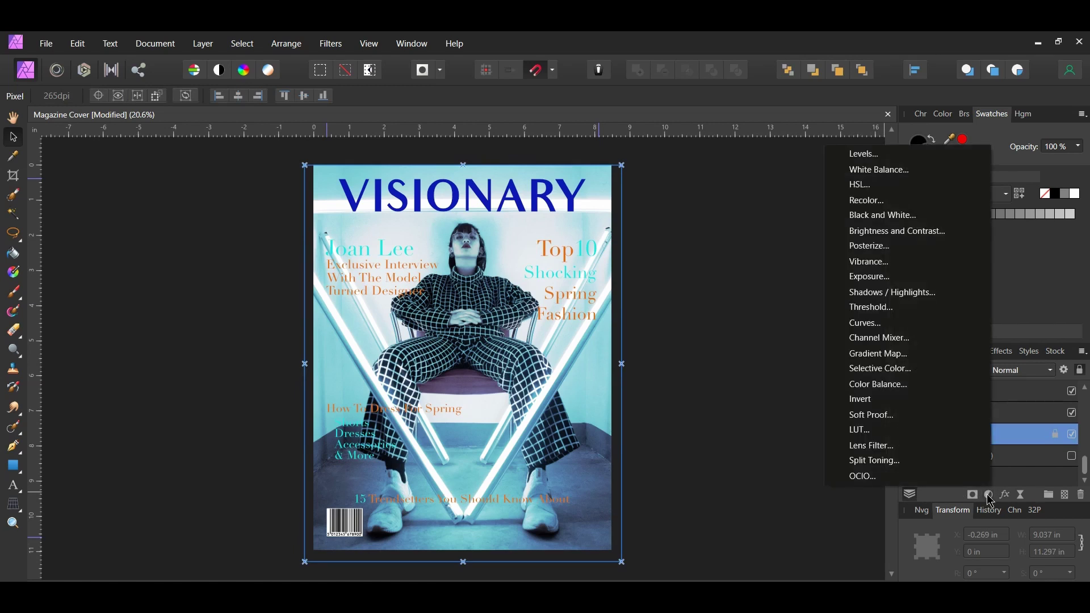
click(960, 237)
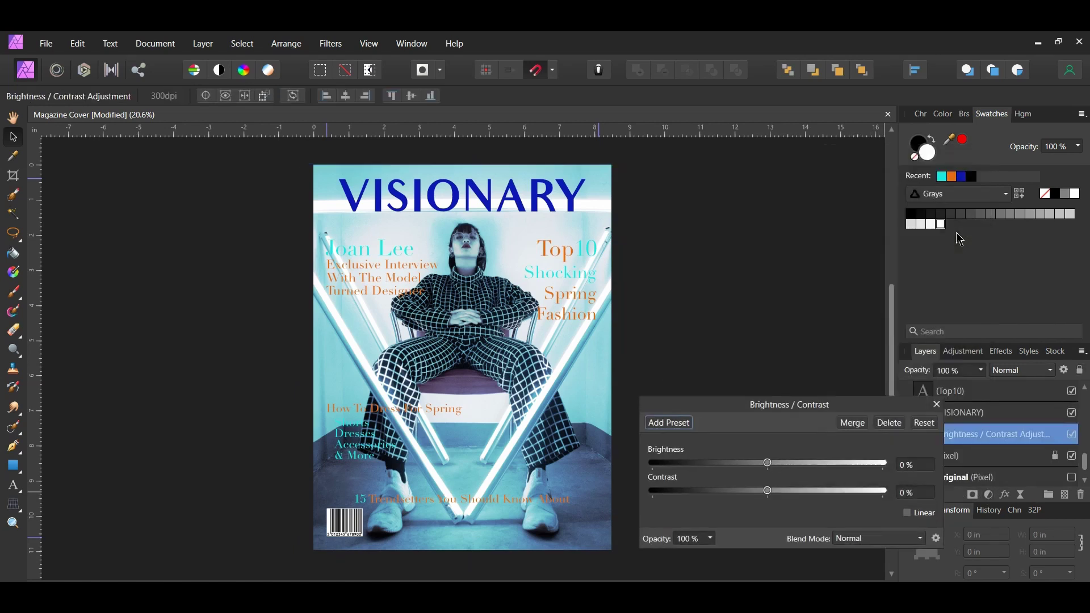
click(916, 466)
text(15)
key(Return)
click(916, 493)
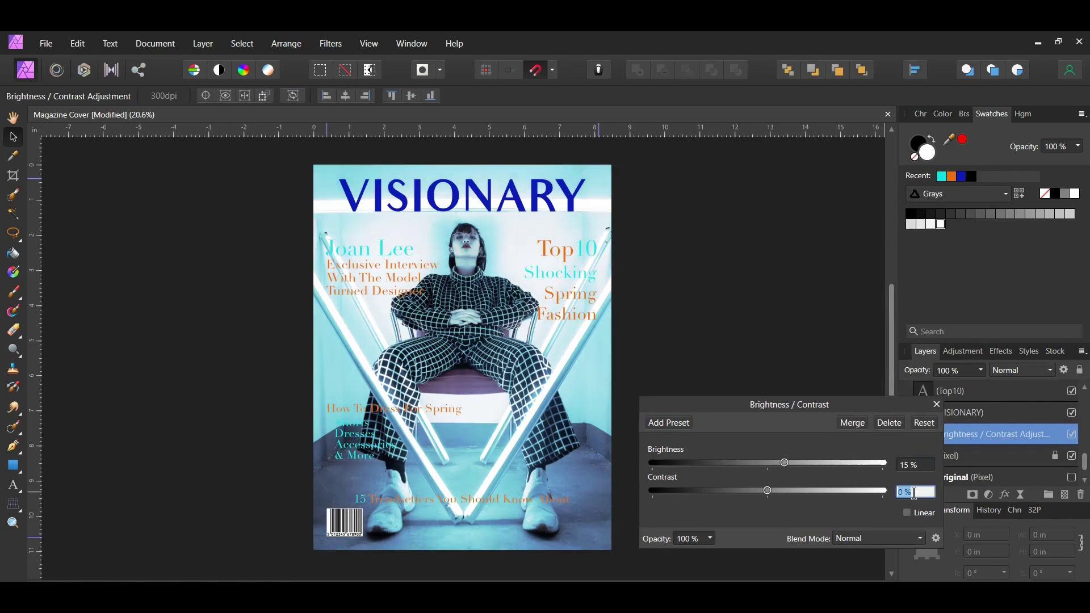
text(-10)
key(Return)
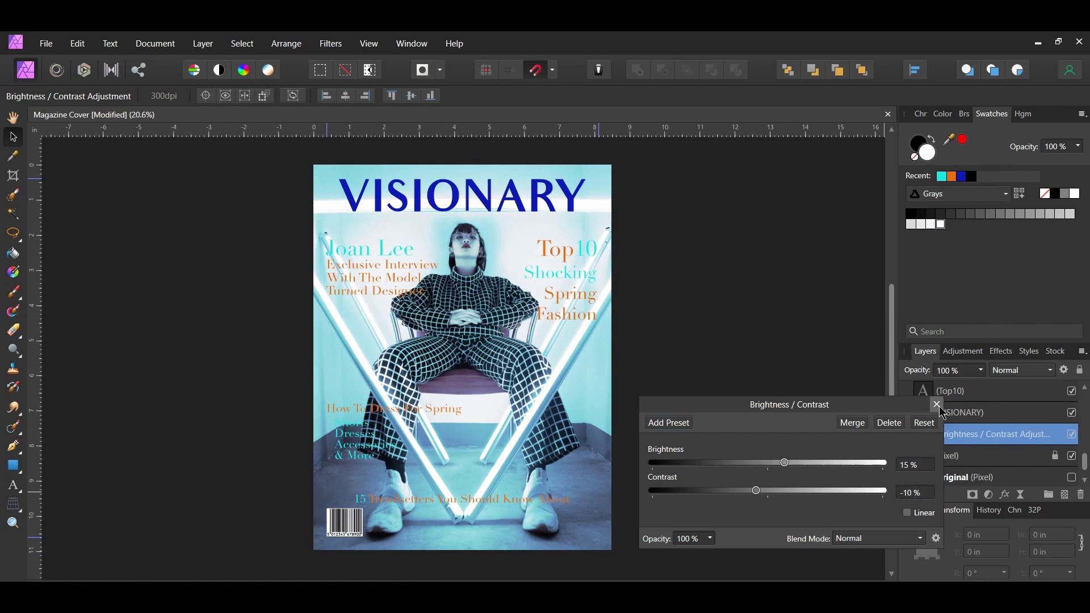
click(938, 405)
- Toggle the brightness adjustment off and on to compare, then deselect it
click(1072, 435)
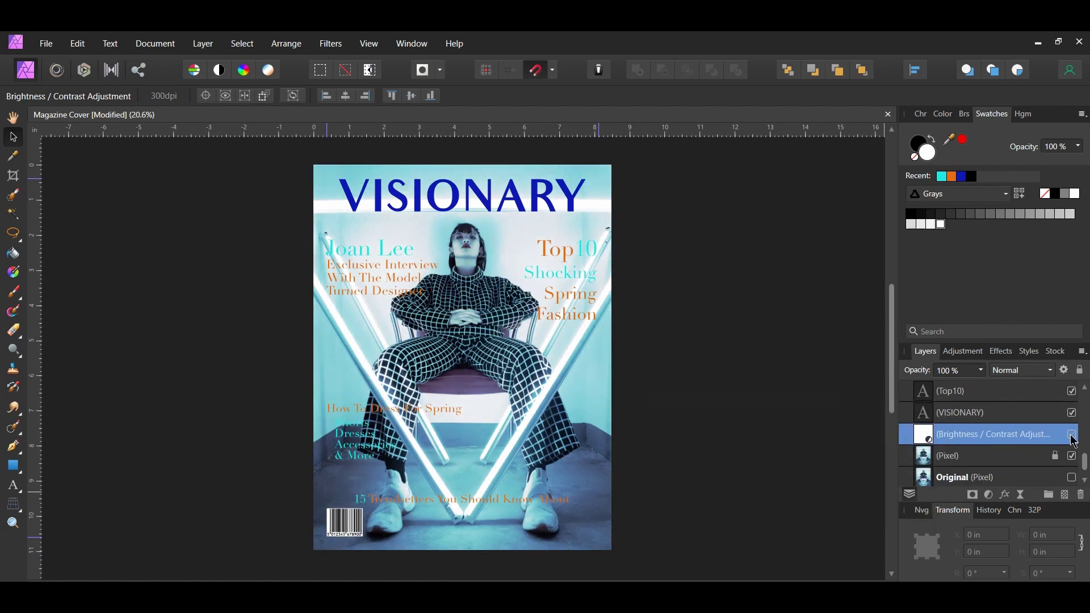
click(1073, 435)
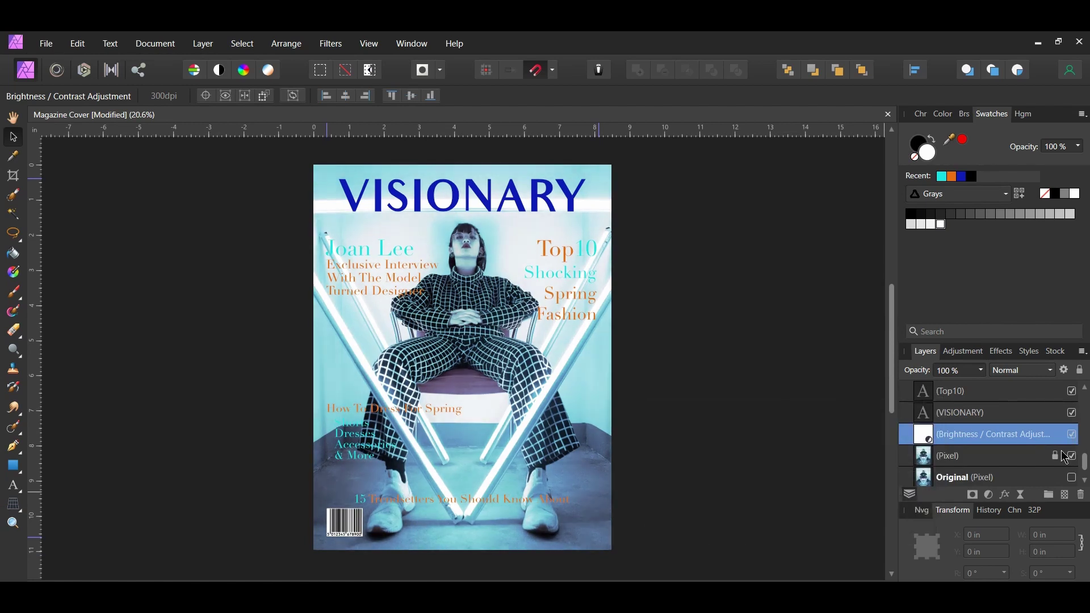
click(802, 437)
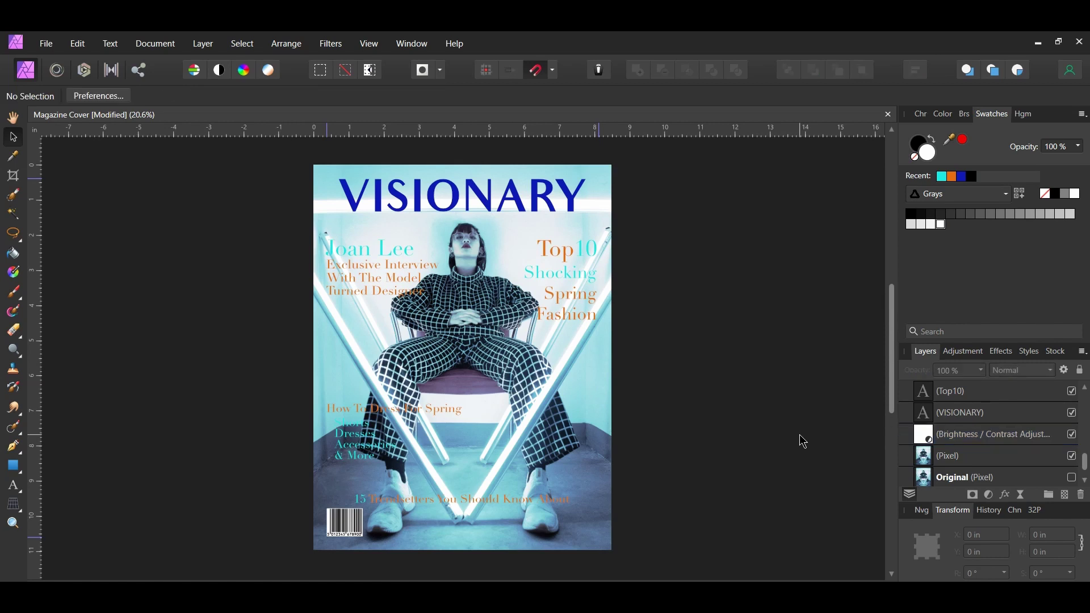
- Merge all visible cover layers, including the adjustment, into a new pixel layer with Ctrl+Shift+Alt+E
drag(262, 147, 644, 567)
ctrl+click(958, 440)
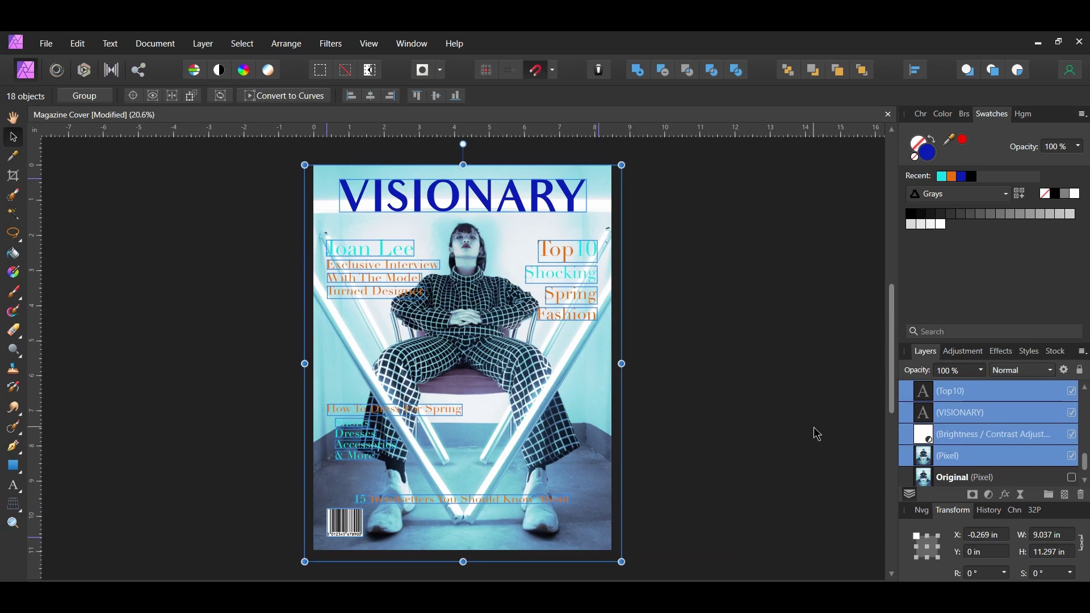
key(ctrl+shift+alt+e)
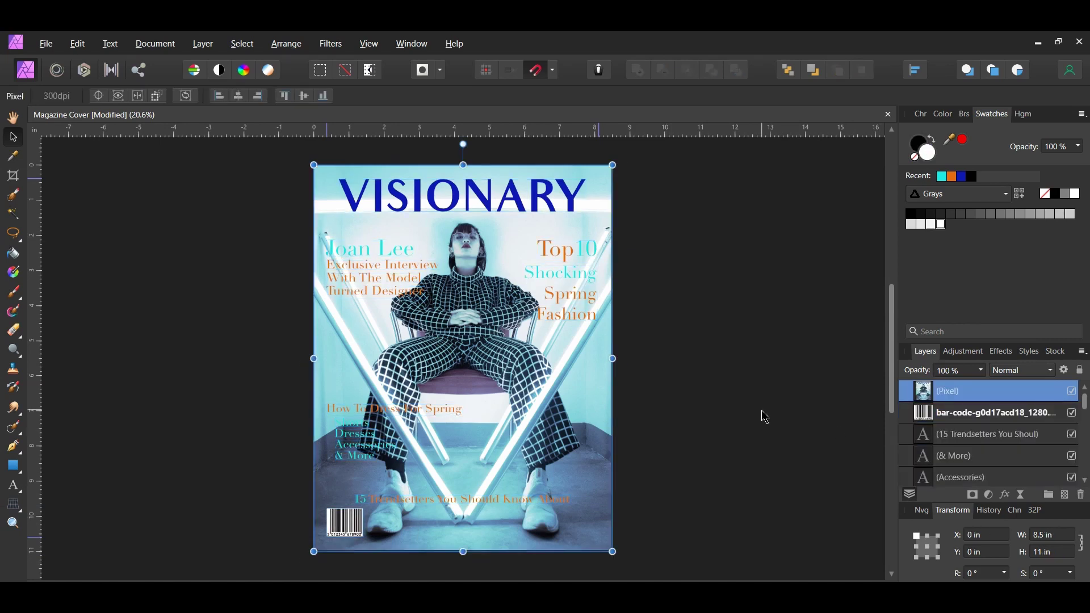
- Hide all the original cover layers beneath the merged layer
click(988, 413)
scroll(988, 432, down, 10)
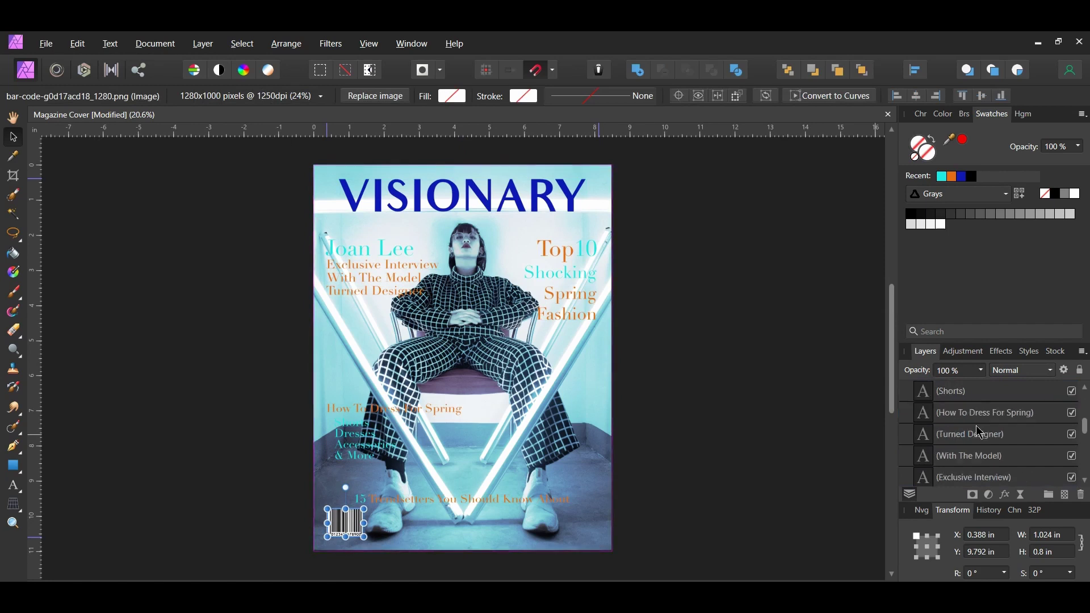
shift+click(977, 441)
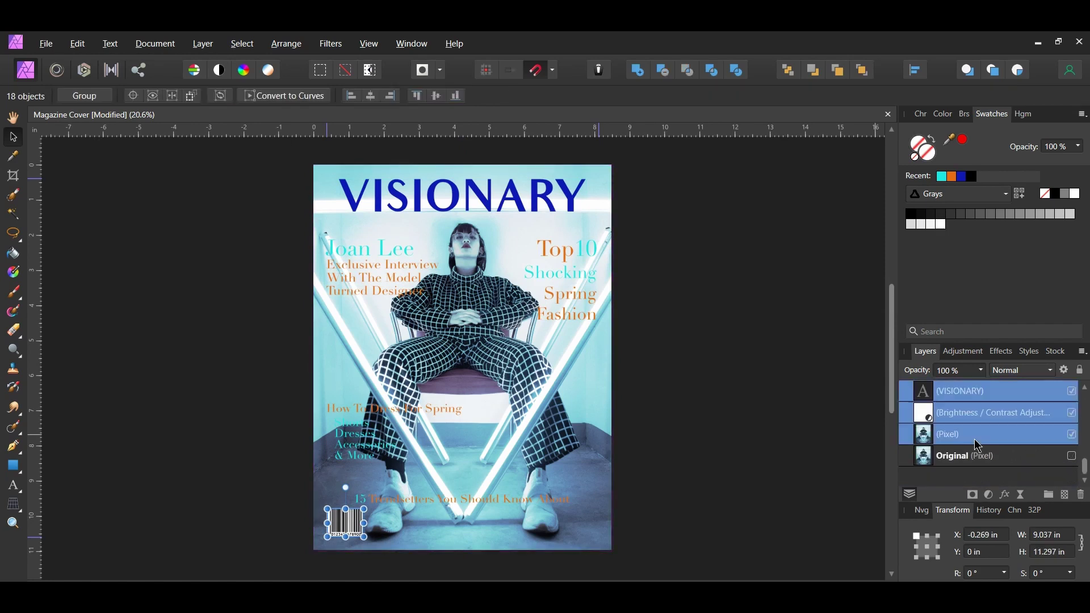
click(1072, 435)
key(alt+Tab)
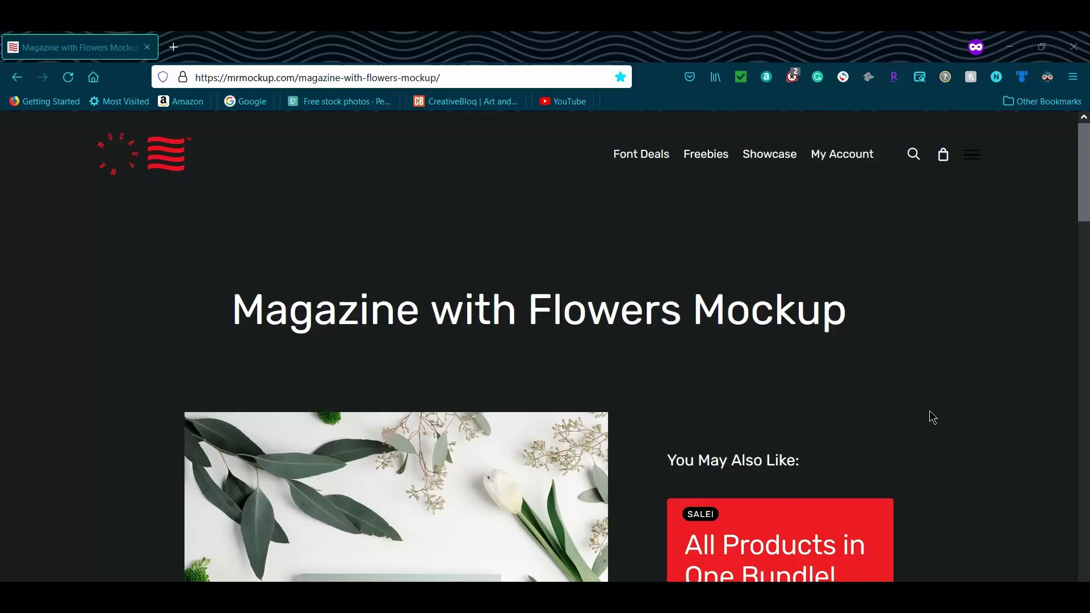
- Download and save the Magazine with Flowers Mockup zip file from the MrMockup page
drag(1087, 191, 1087, 487)
click(273, 440)
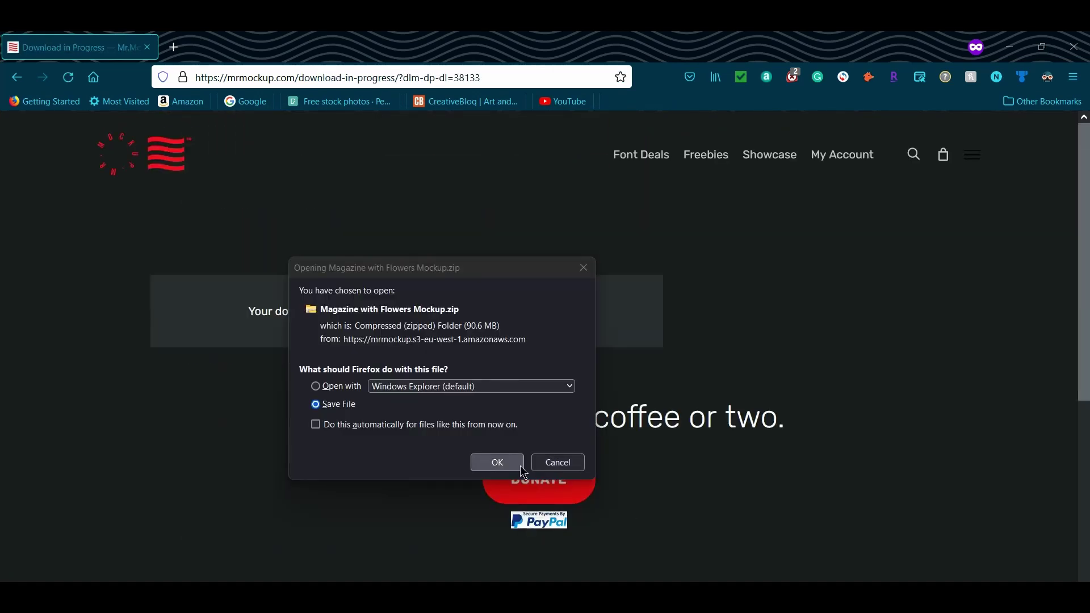
click(495, 460)
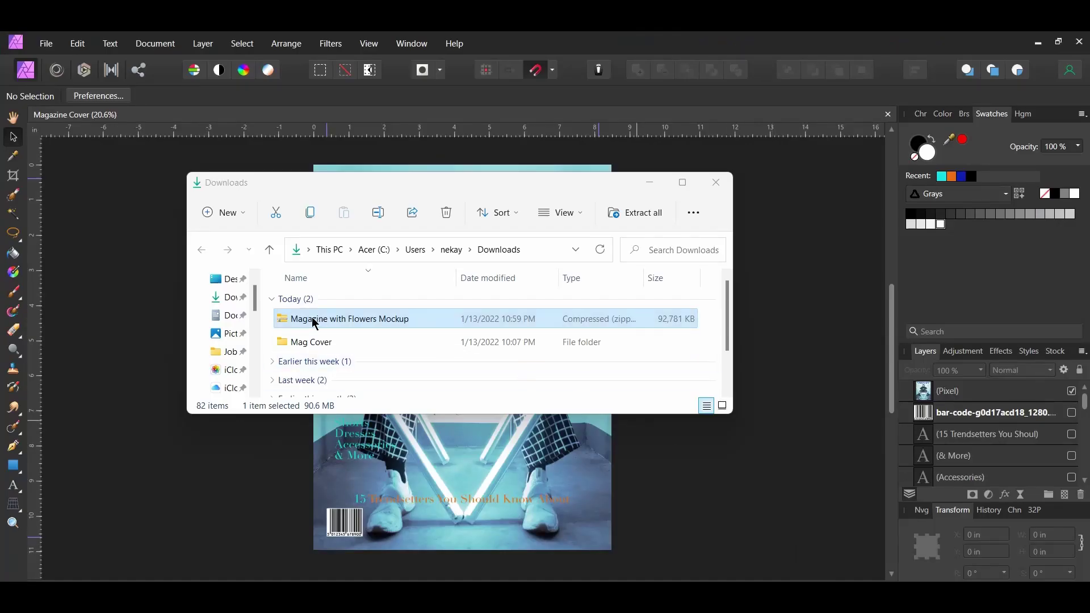
- Extract the mockup zip into Downloads and open its mockup file in Affinity Photo
right_click(315, 324)
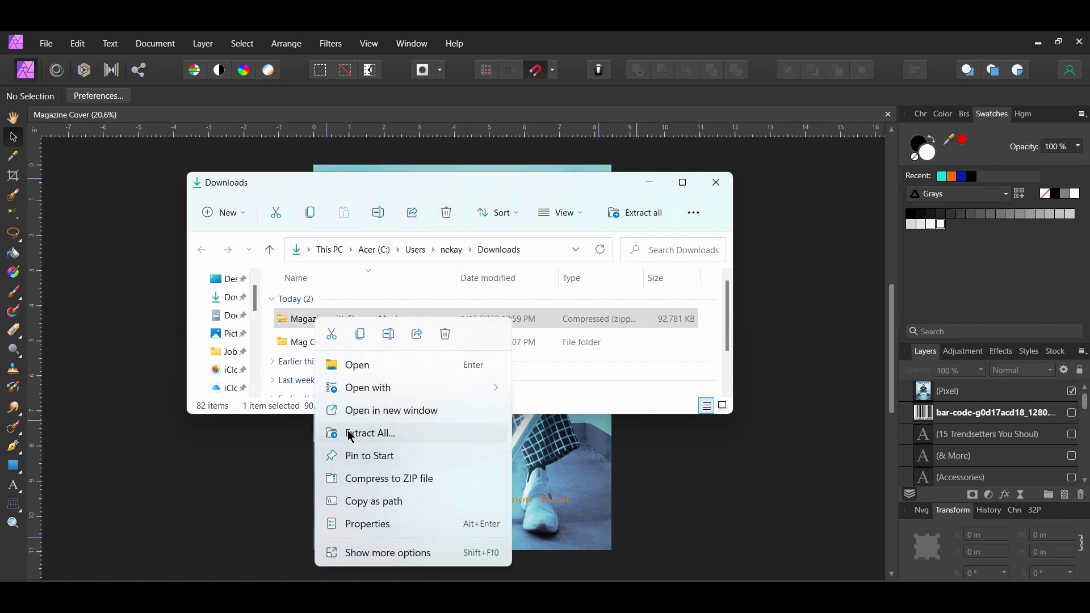
click(355, 433)
click(646, 472)
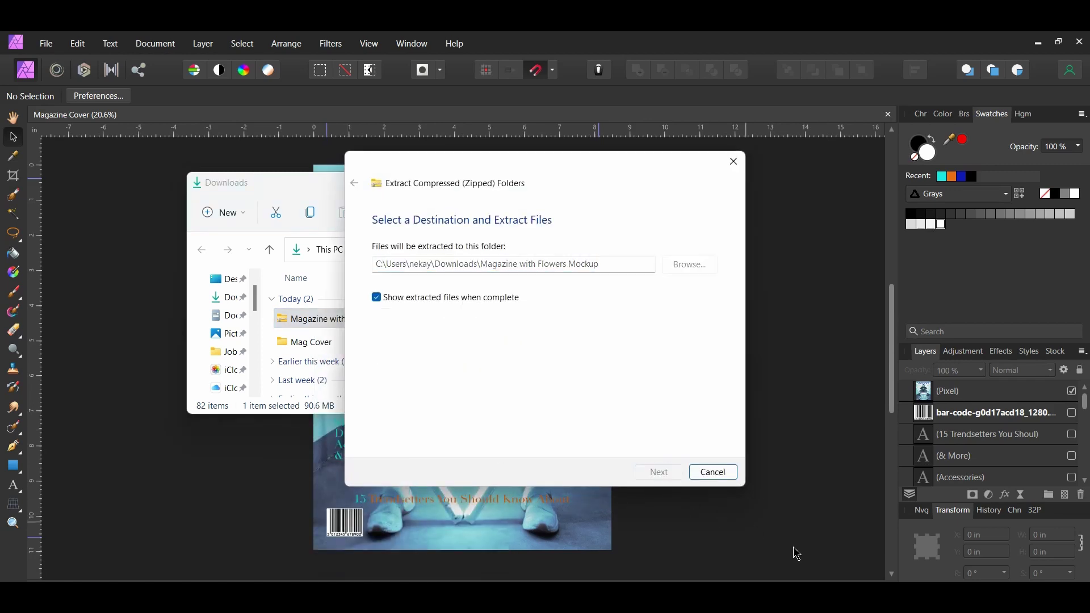
double_click(314, 325)
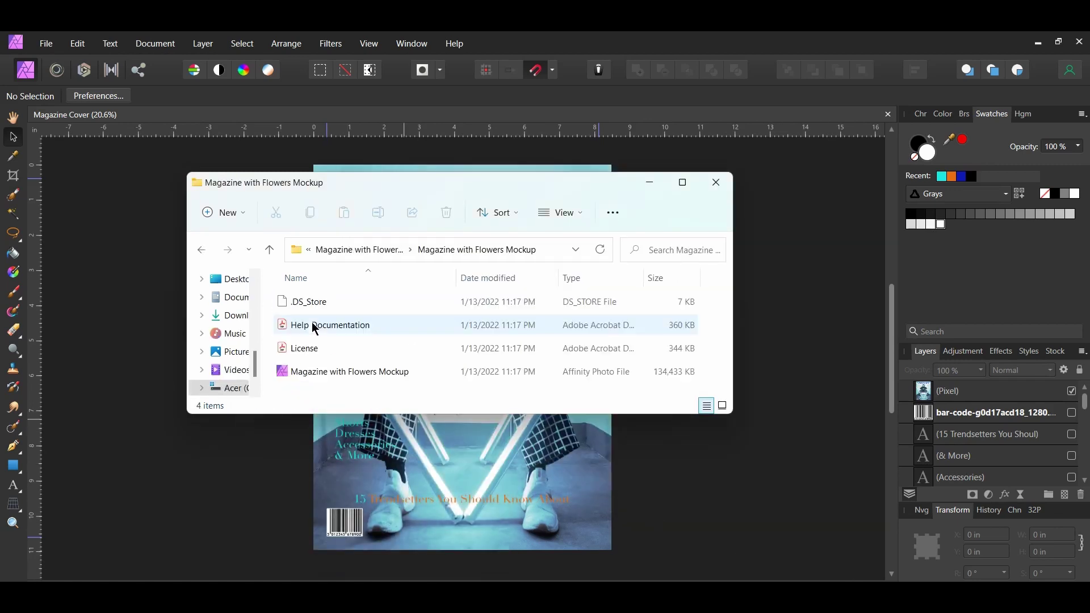
double_click(359, 376)
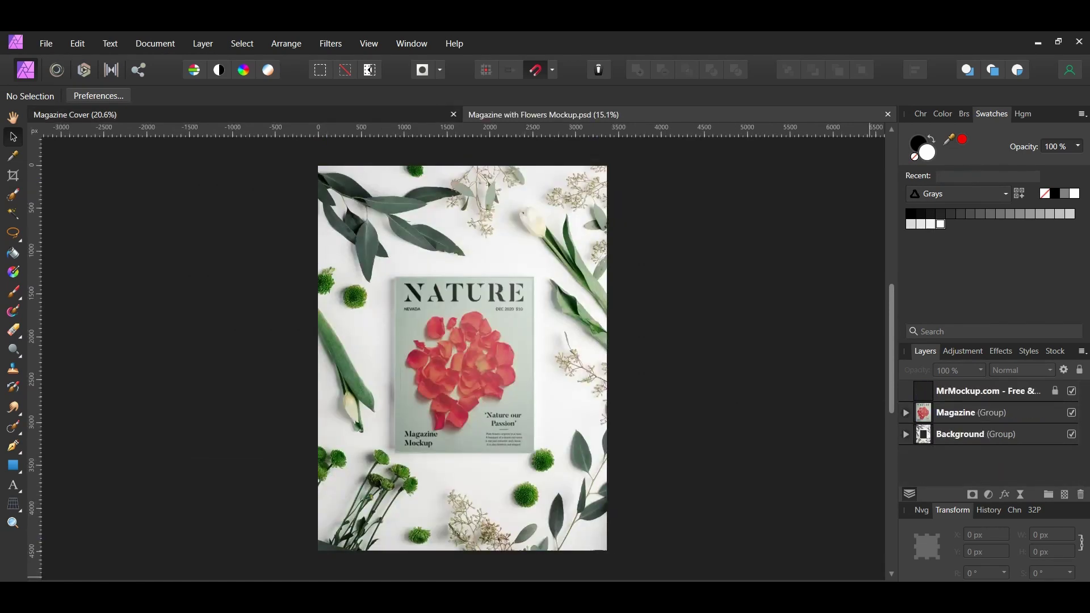
- Hide the MrMockup.com watermark and open the [YOUR IMAGE HERE] placeholder as its own document
click(1073, 392)
click(906, 414)
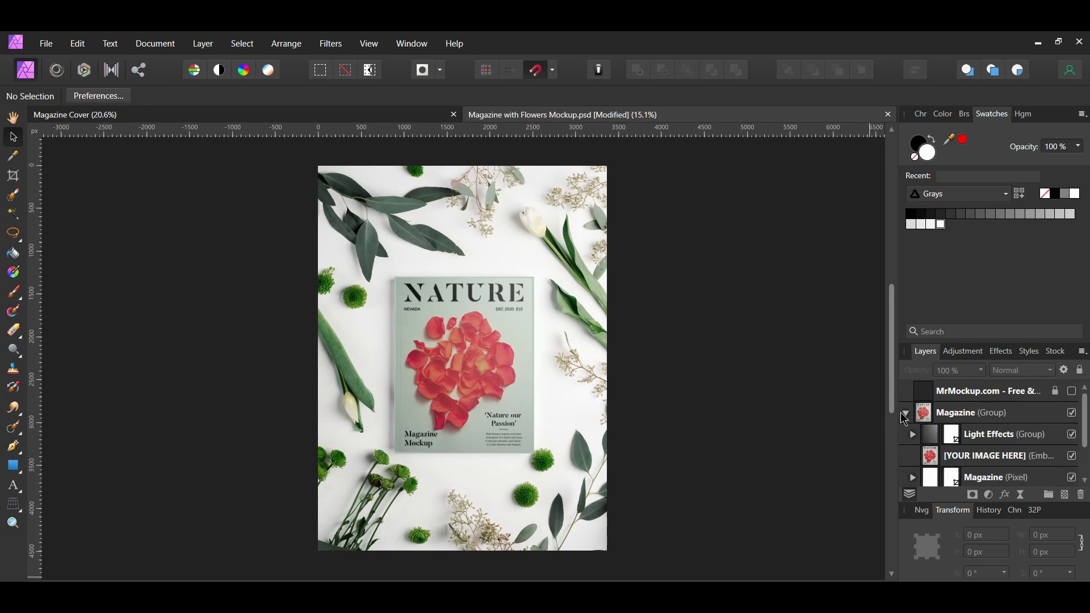
click(931, 456)
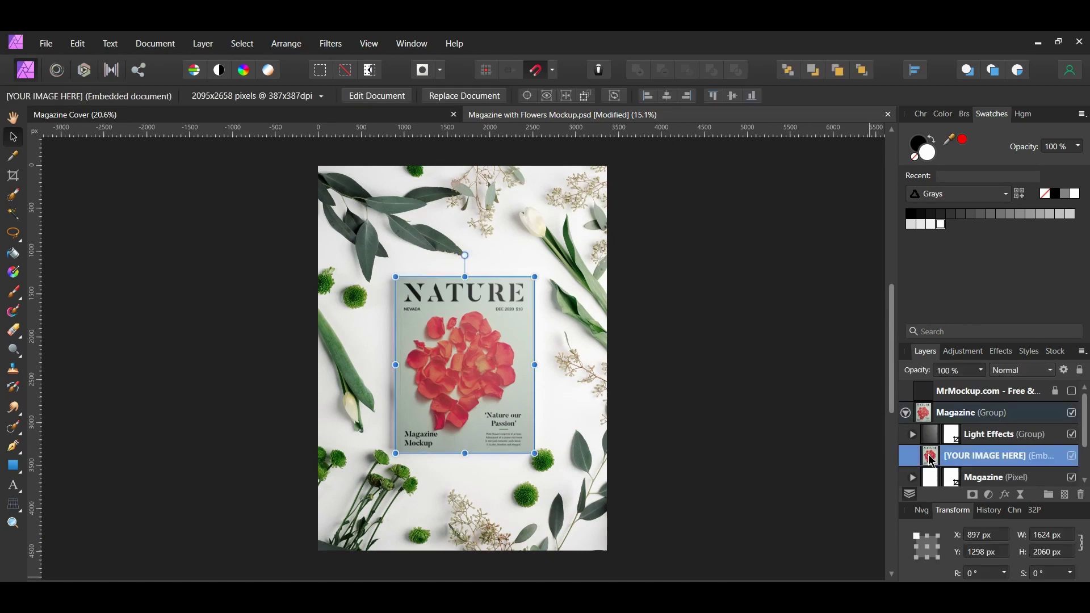
double_click(931, 457)
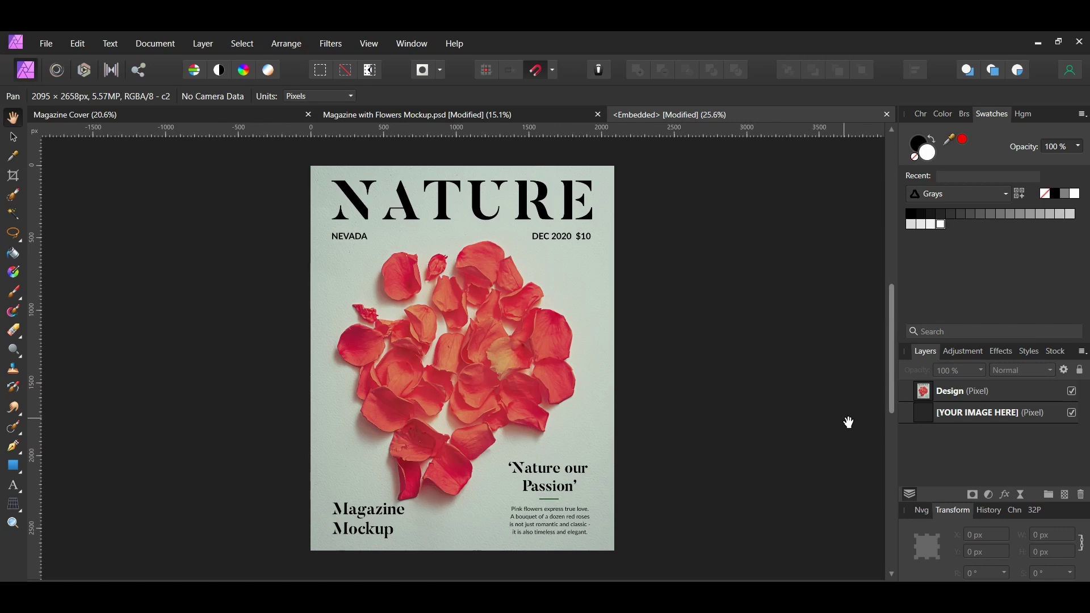
click(196, 115)
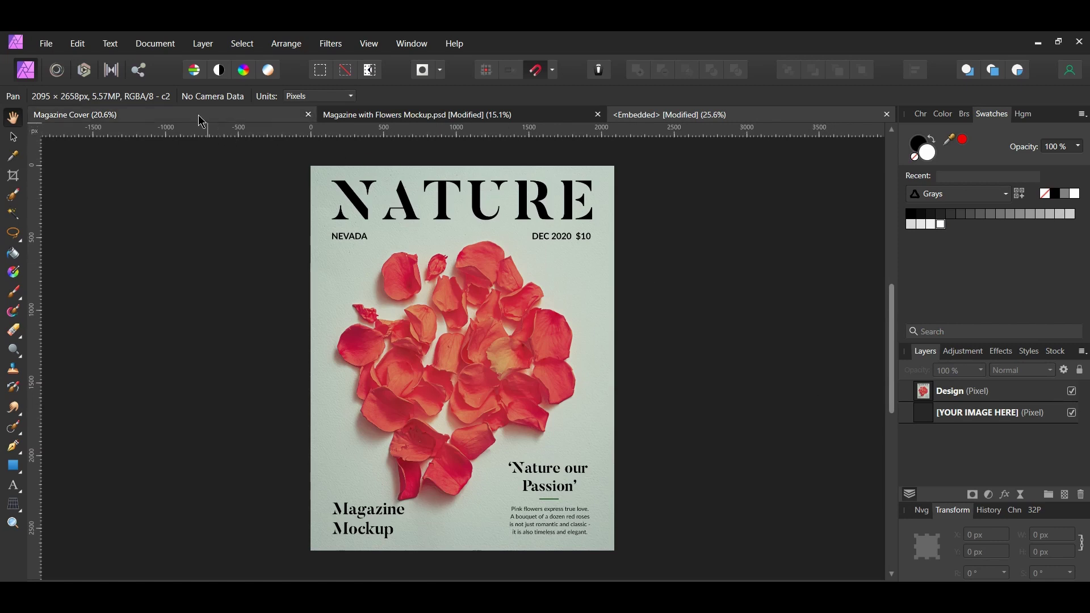
- Paste the flattened VISIONARY cover into the placeholder document and scale it to fill the page
key(v)
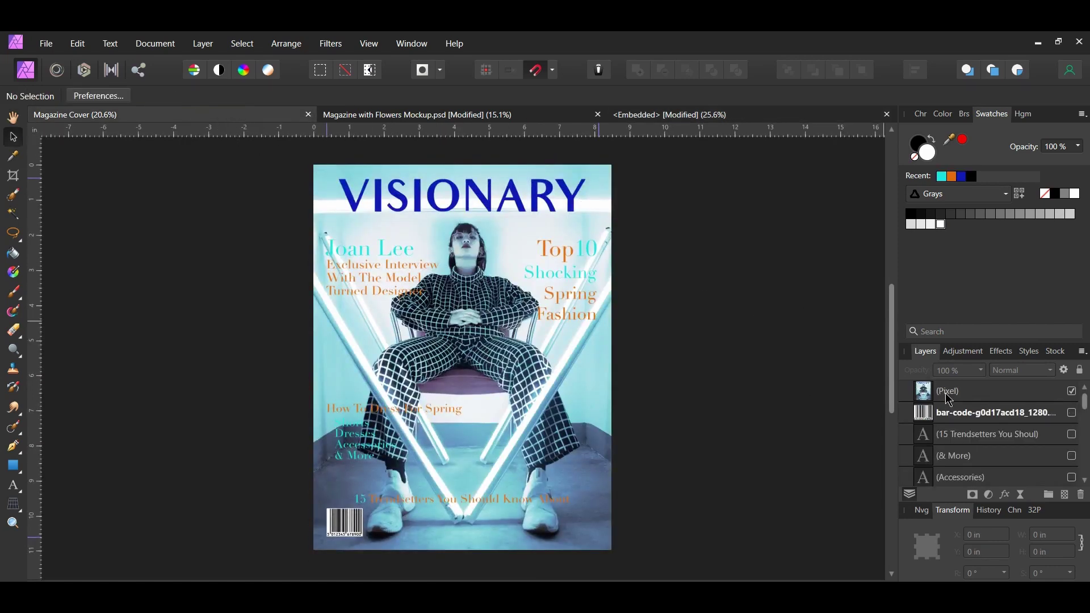
click(948, 399)
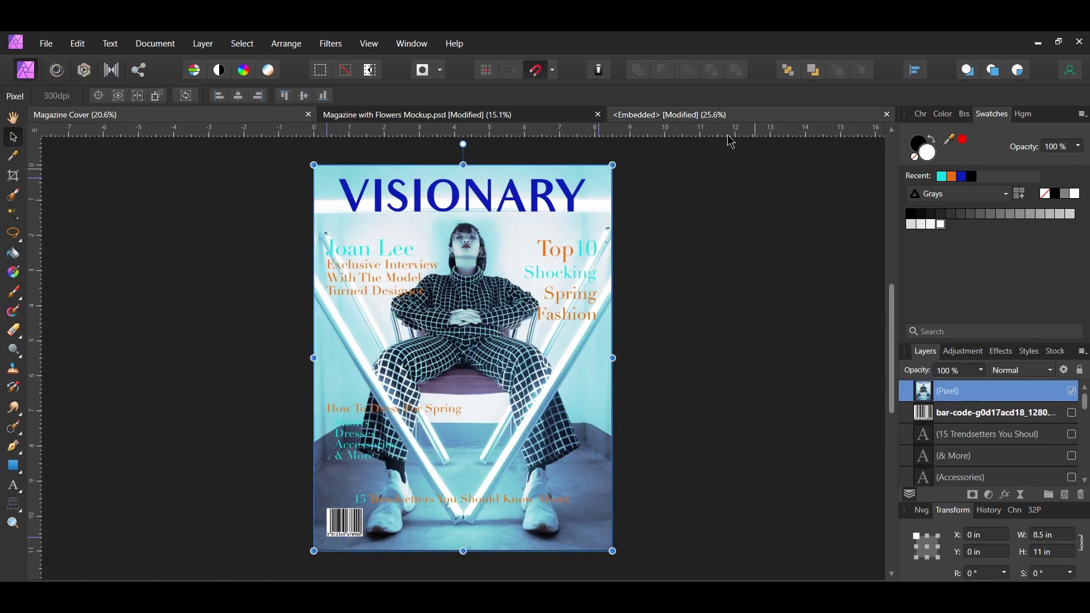
click(715, 115)
key(ctrl+v)
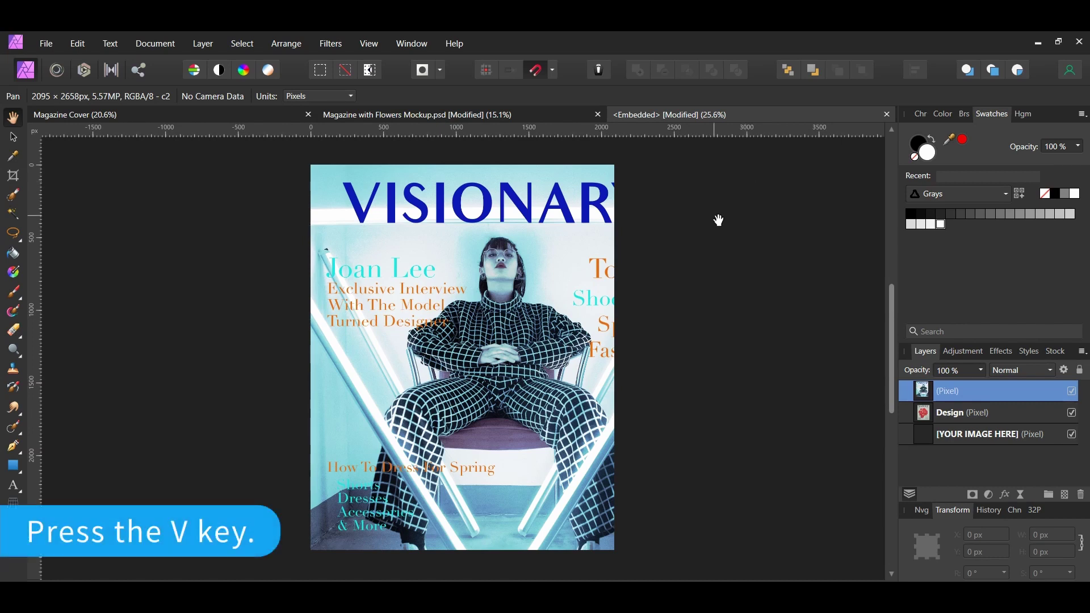
key(v)
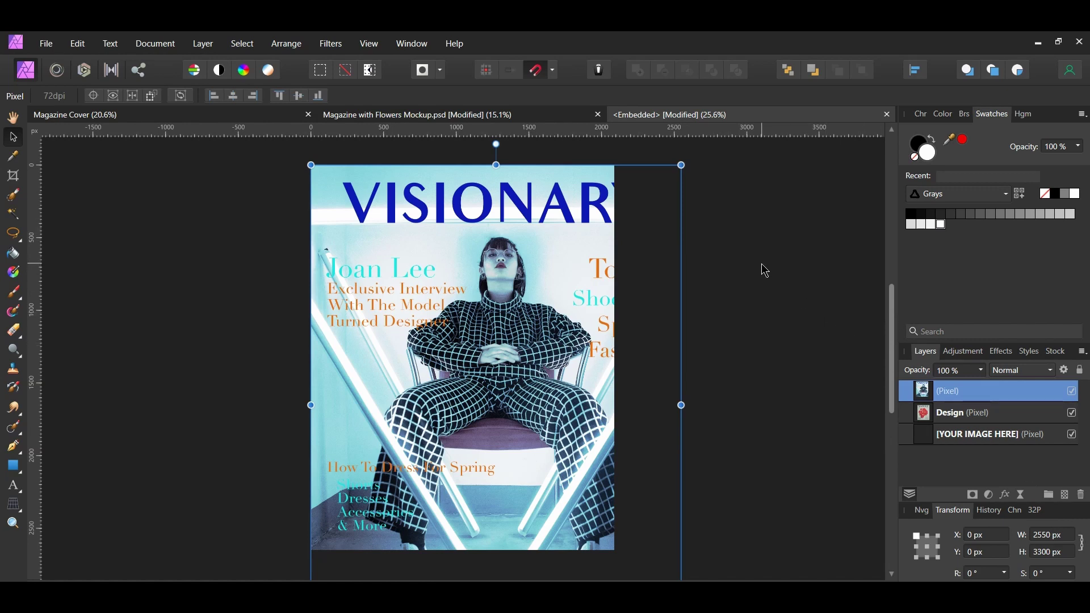
drag(682, 165, 593, 244)
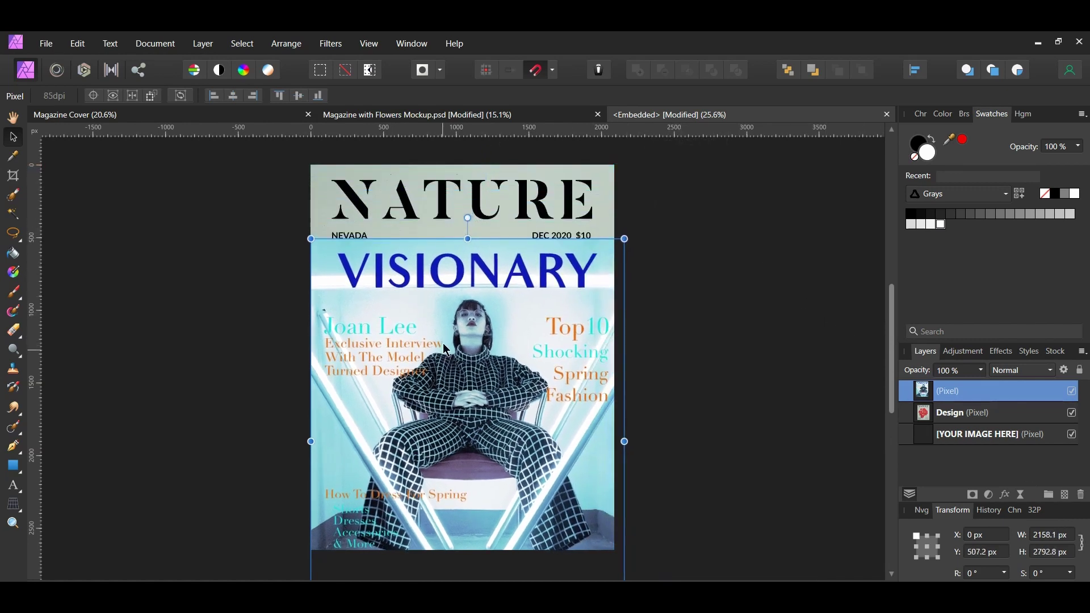
drag(446, 351, 476, 486)
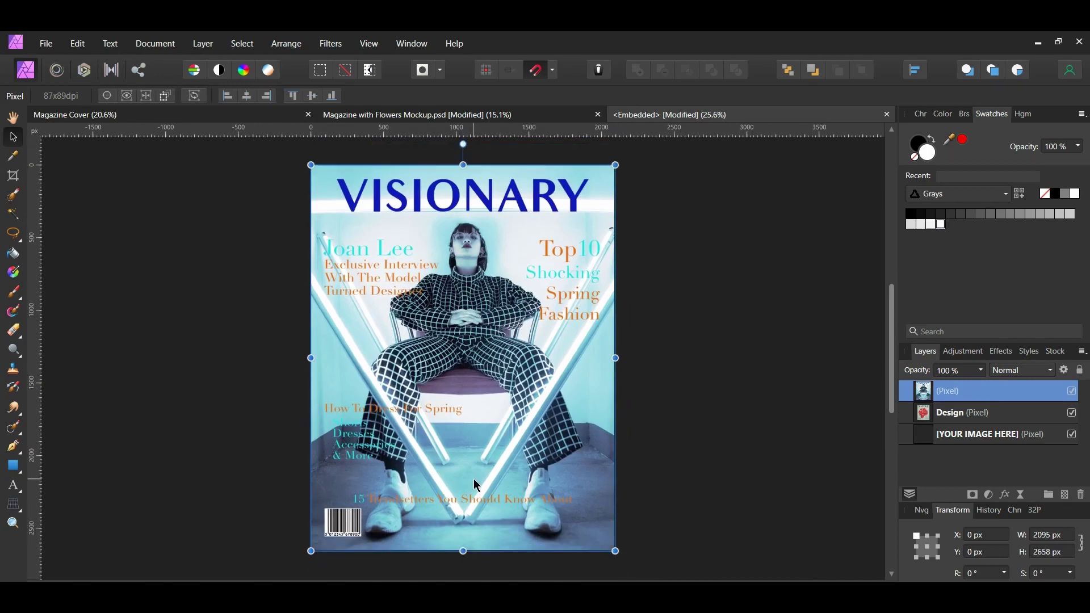
- Delete the old NATURE Design and [YOUR IMAGE HERE] layers, then close the embedded document
click(977, 435)
shift+click(969, 414)
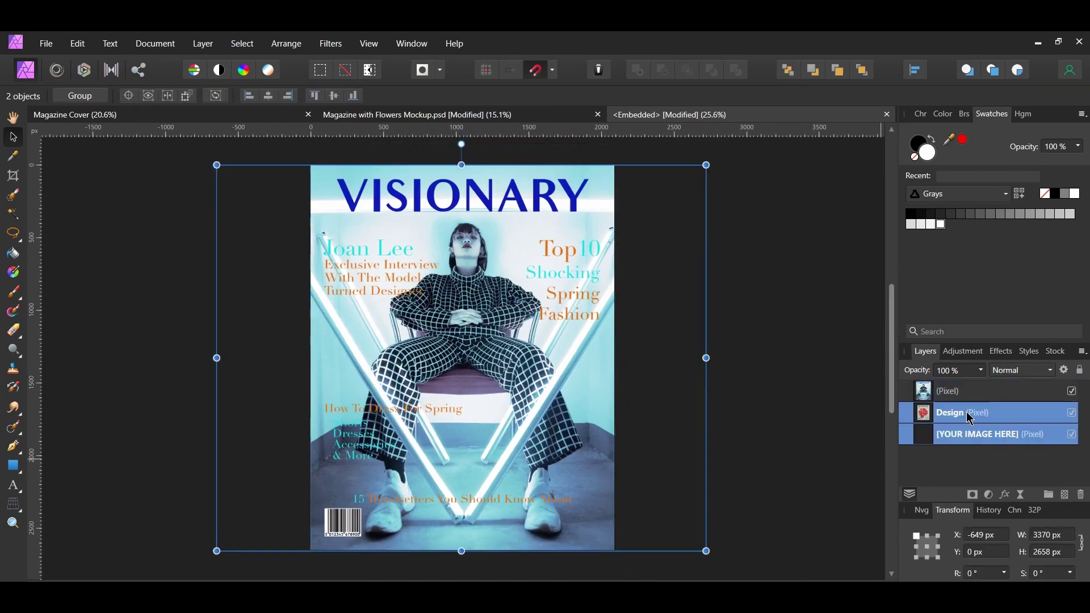
key(Delete)
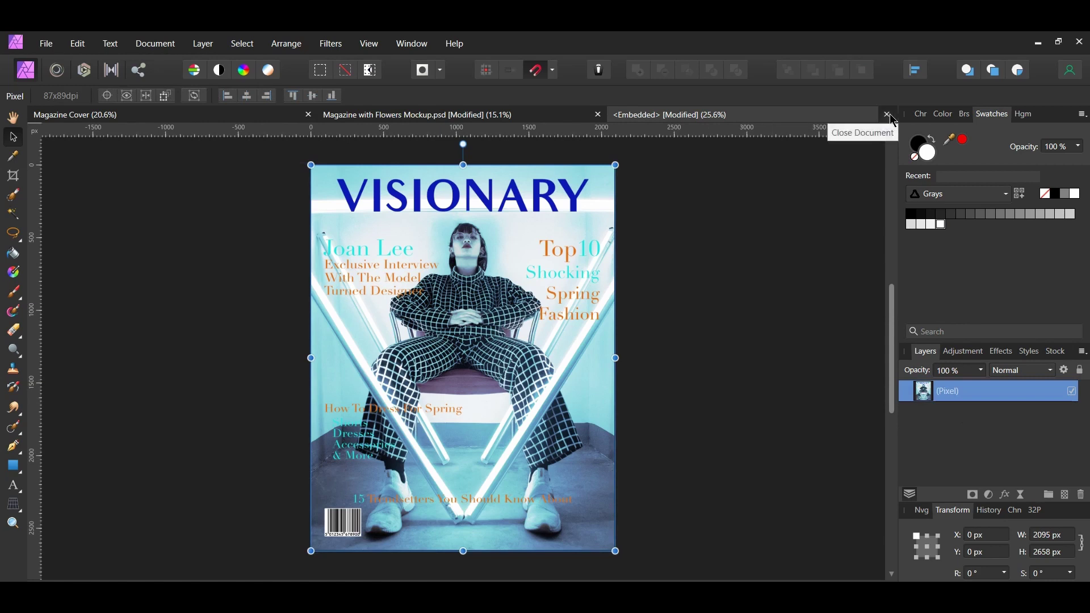
click(887, 115)
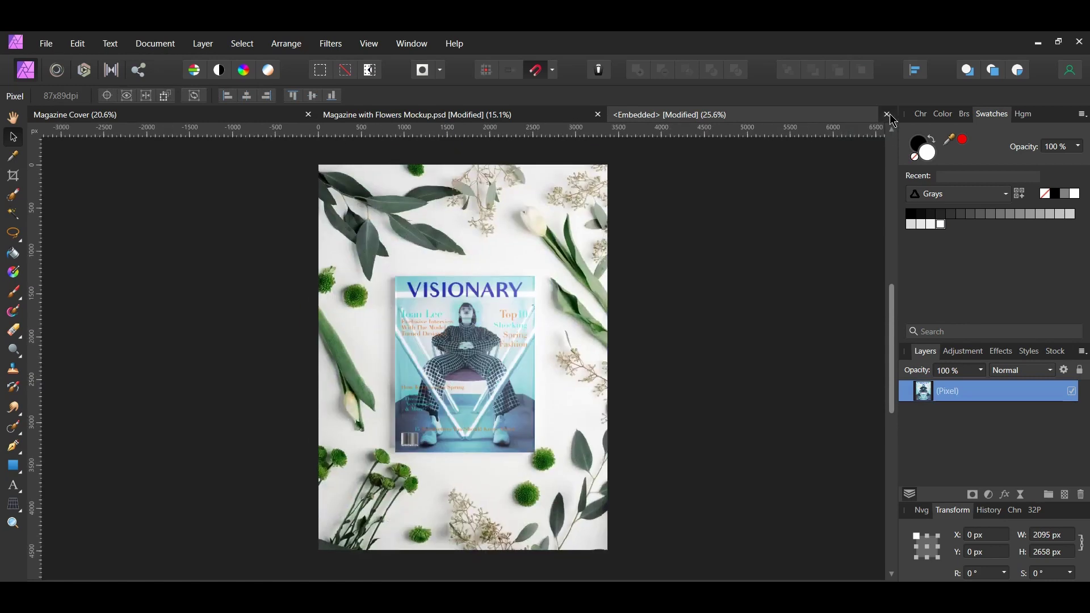
- Stretch the Light Effects group's left and right edges slightly outward, then zoom out to the whole mockup
click(837, 302)
click(1003, 442)
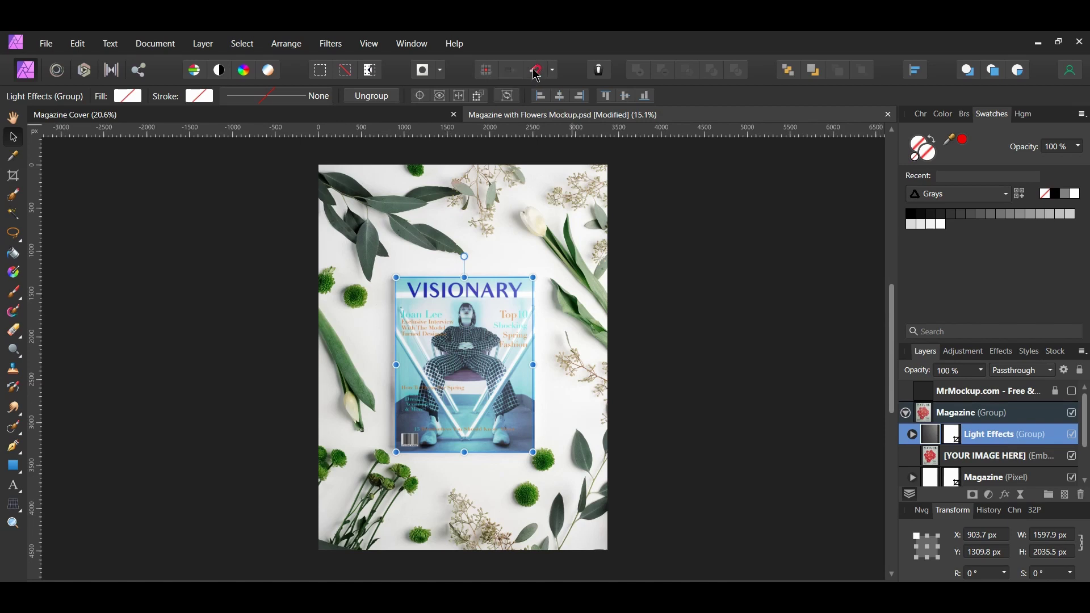
scroll(456, 447, up, 3)
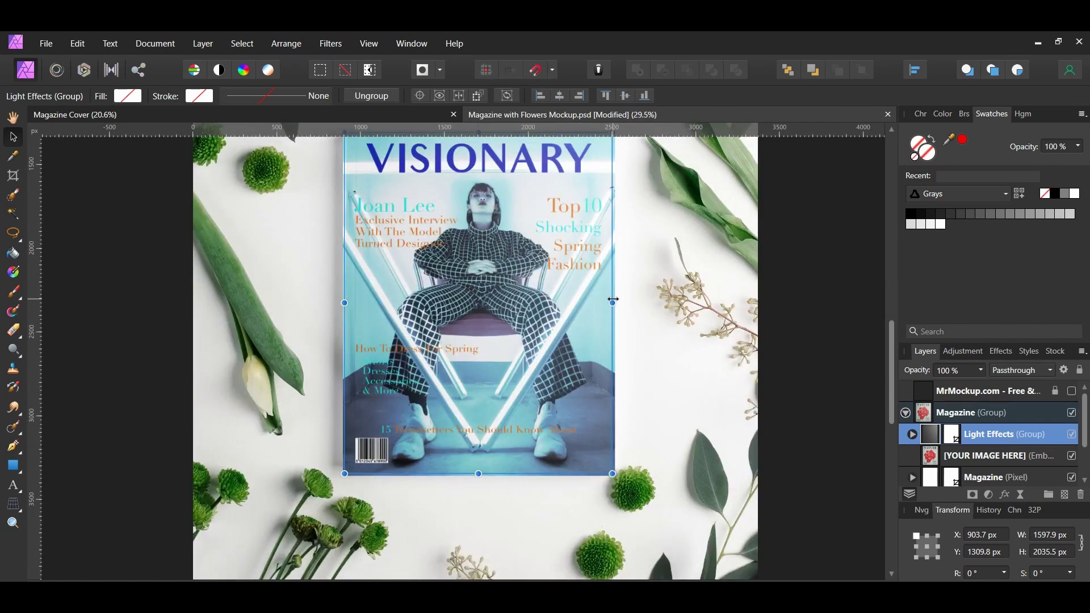
drag(613, 299, 615, 299)
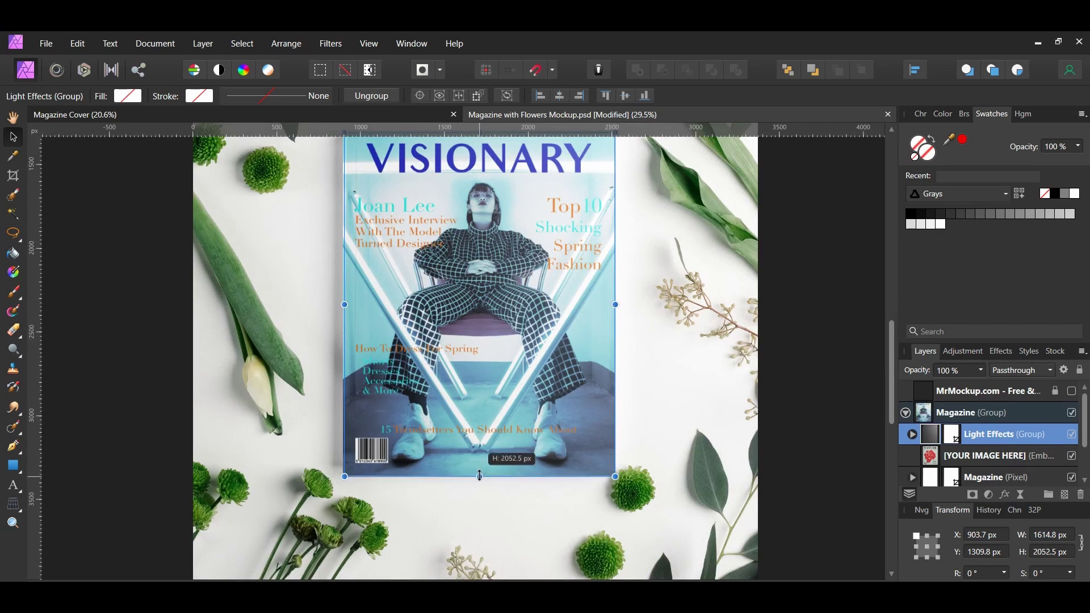
scroll(469, 481, up, 1)
drag(345, 325, 341, 326)
click(827, 517)
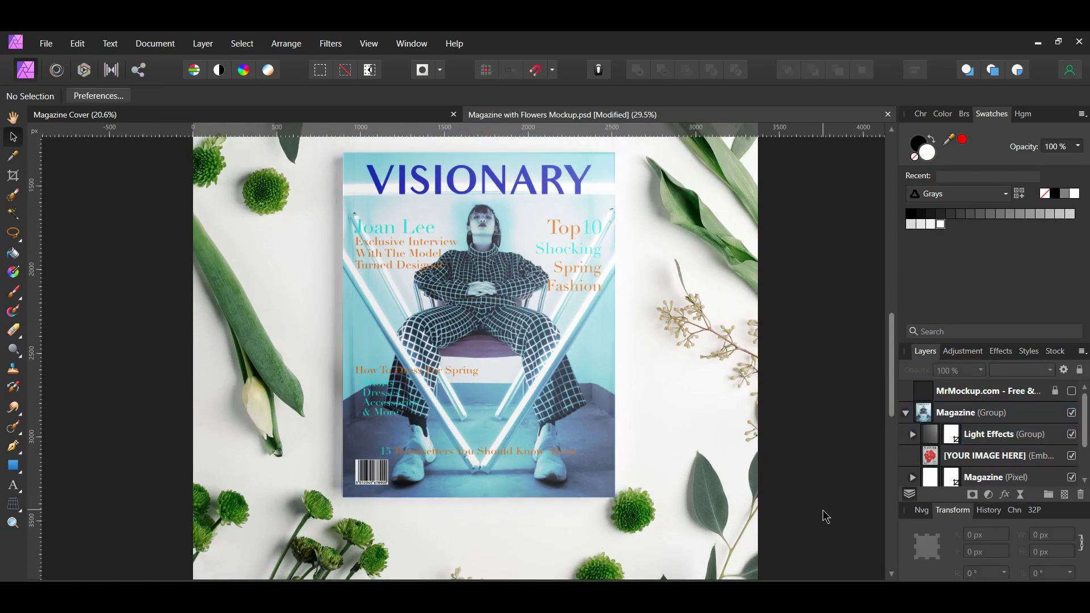
click(552, 196)
scroll(552, 197, up, 1)
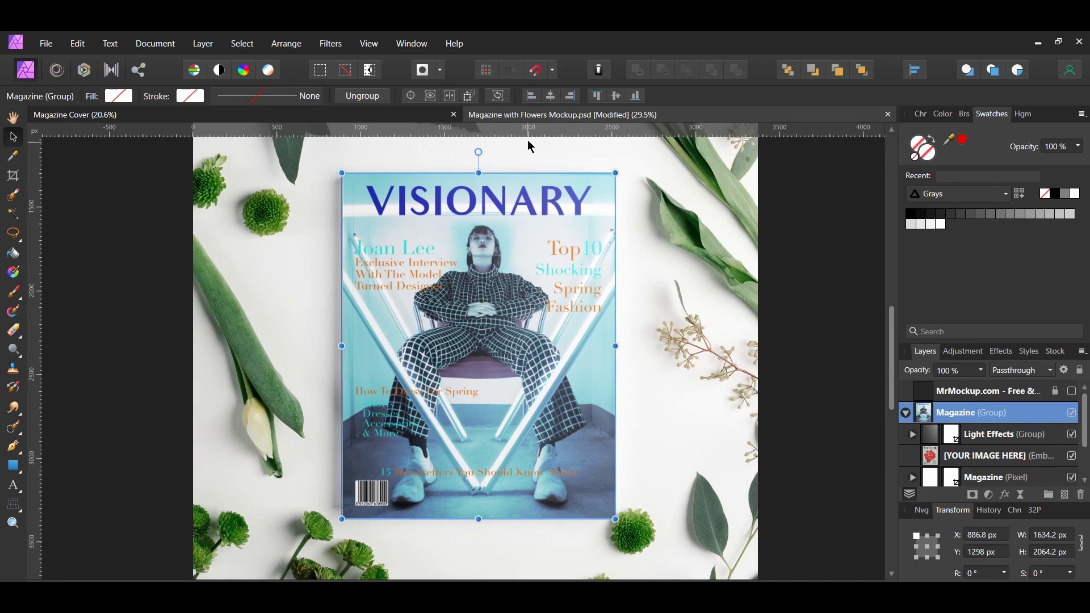
key(ctrl+d)
key(ctrl+0)
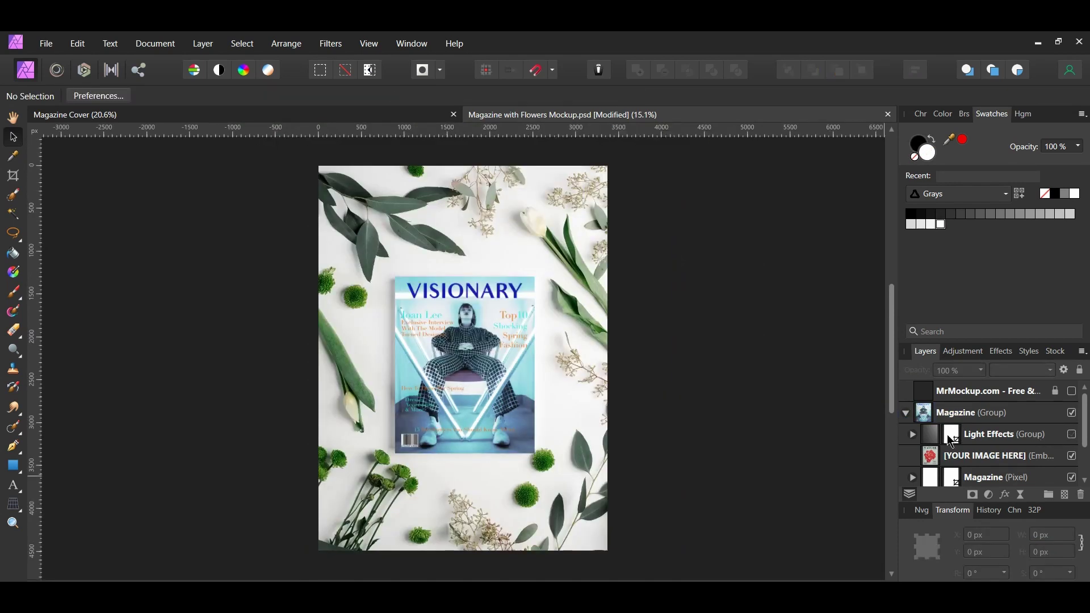